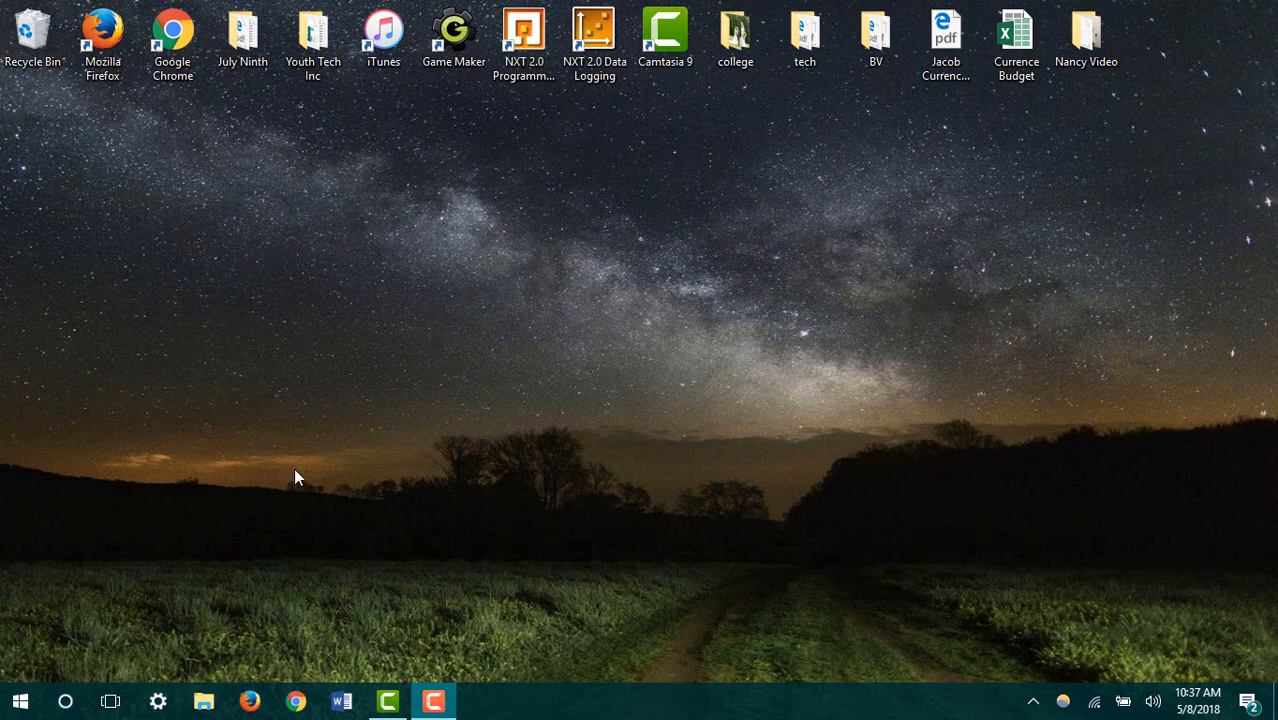
- Create a new folder on the desktop named "First Initial, Last Name"
right_click(389, 184)
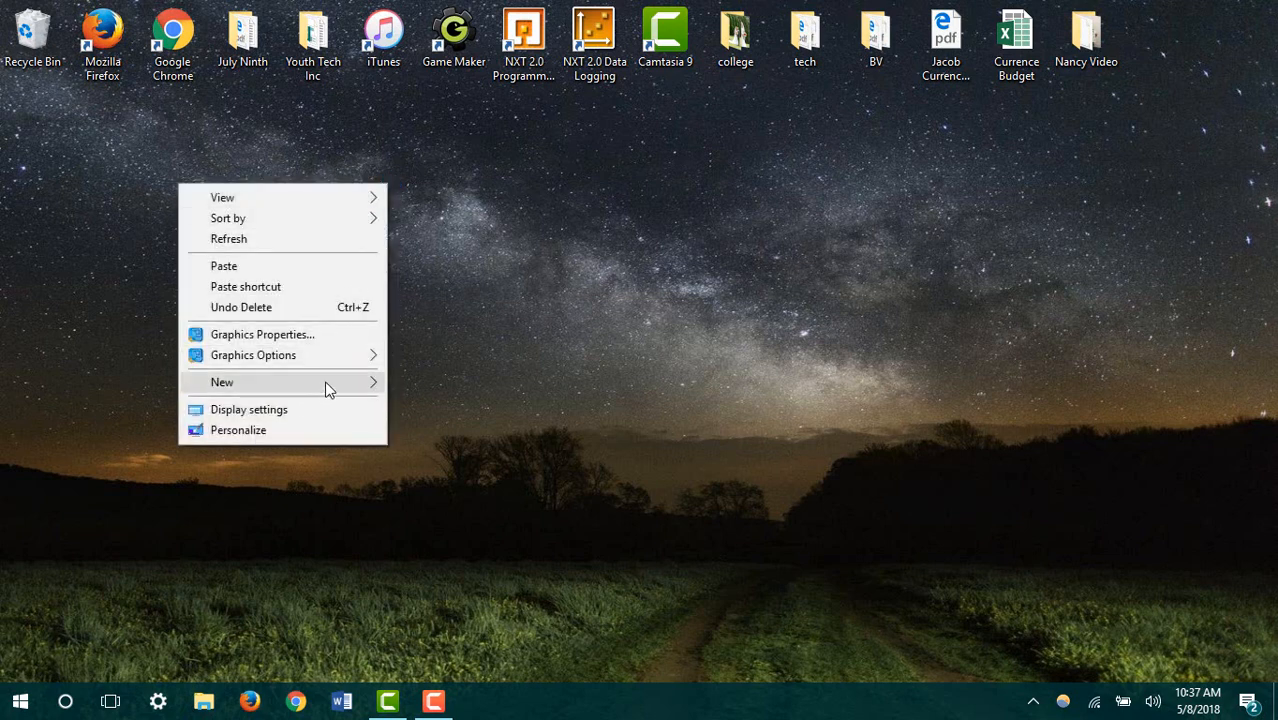
mouse_move(326, 384)
click(436, 386)
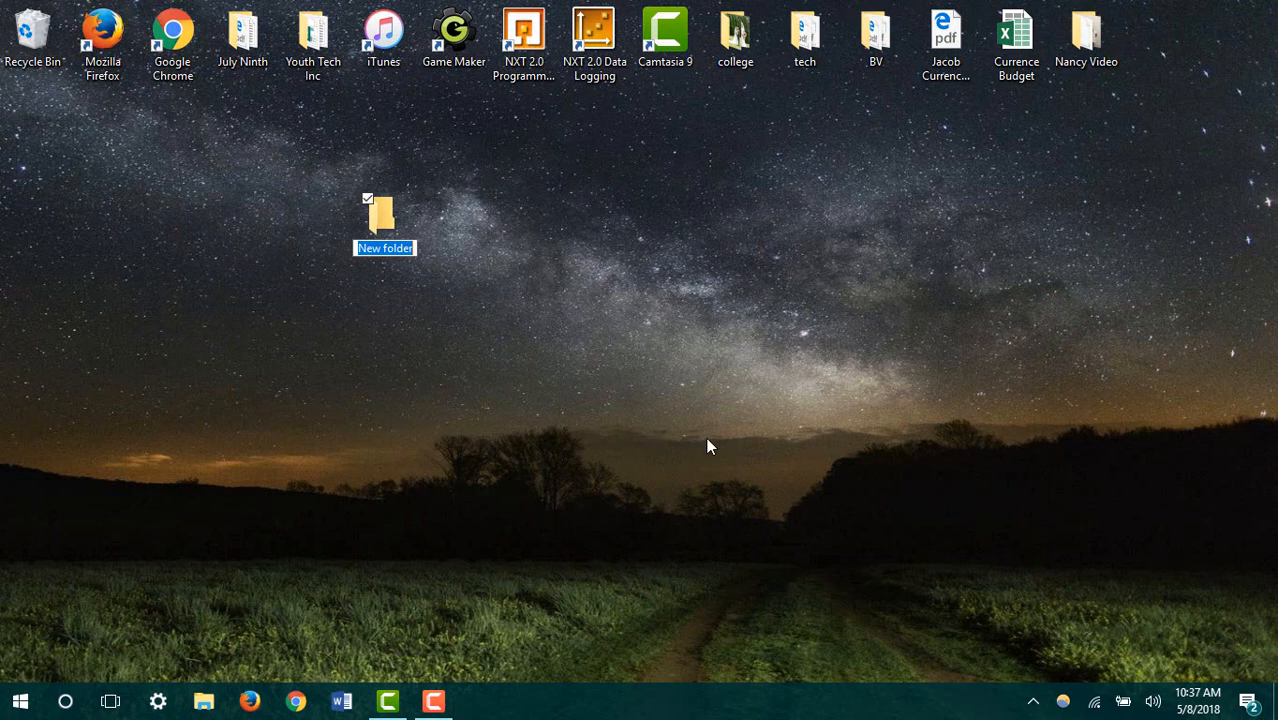
text(First Initia)
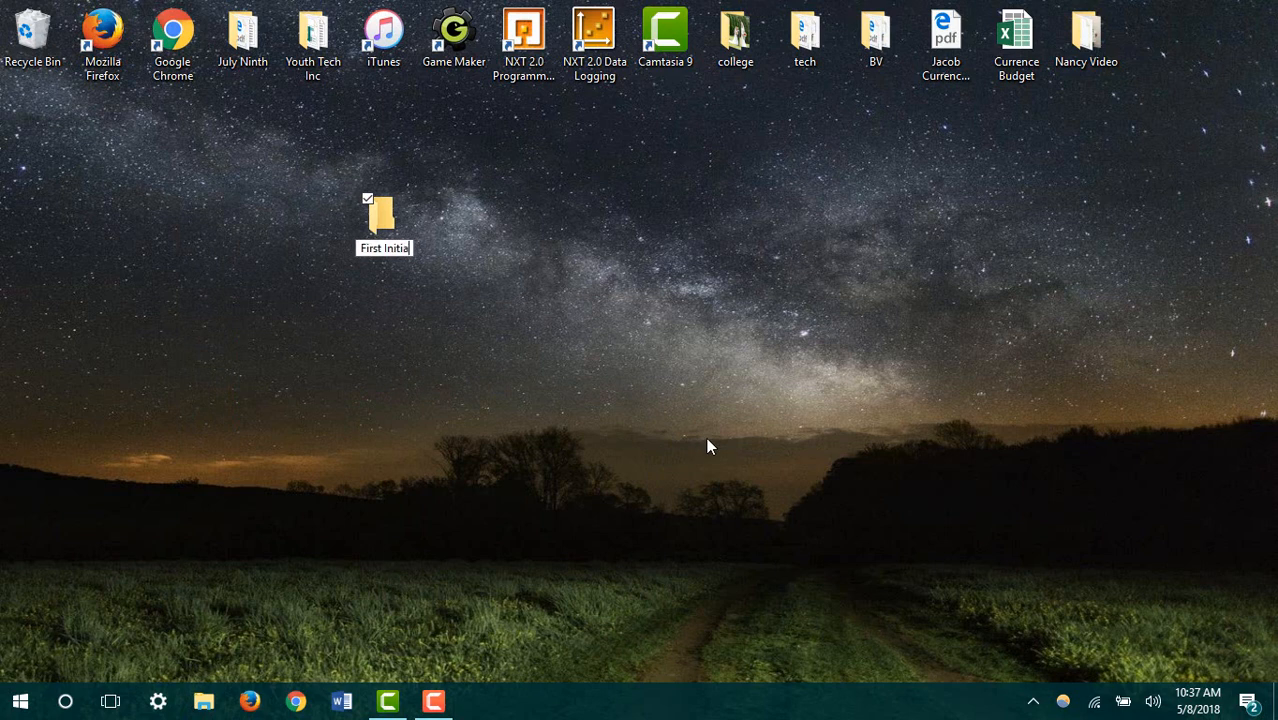
text(l, Last)
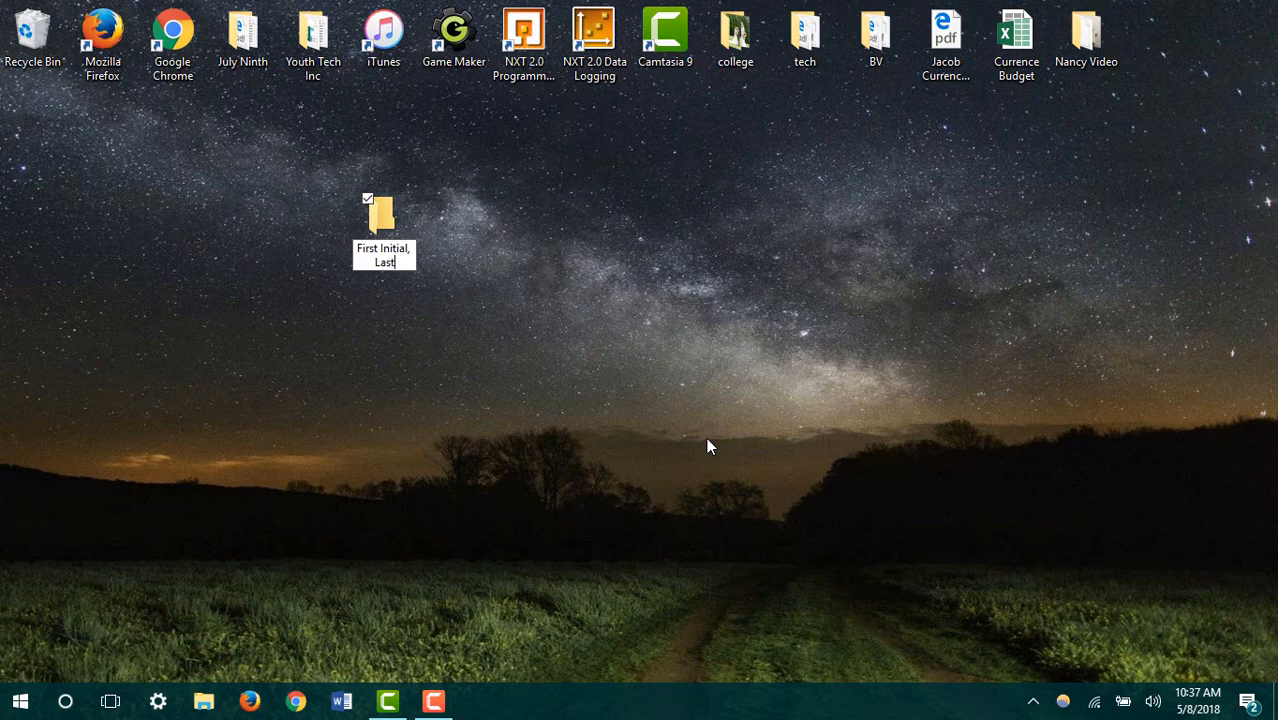
text( Name)
key(Return)
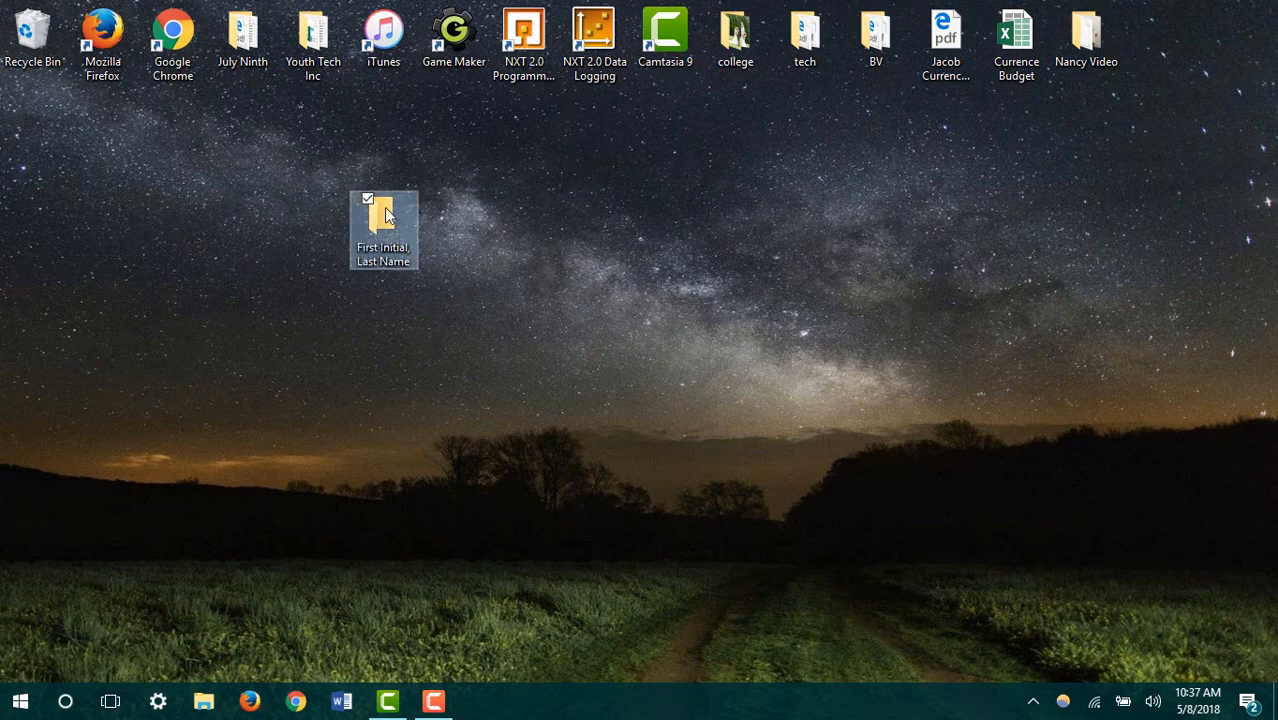
- Open the "First Initial, Last Name" folder and create a subfolder named "Pages" in it
double_click(381, 244)
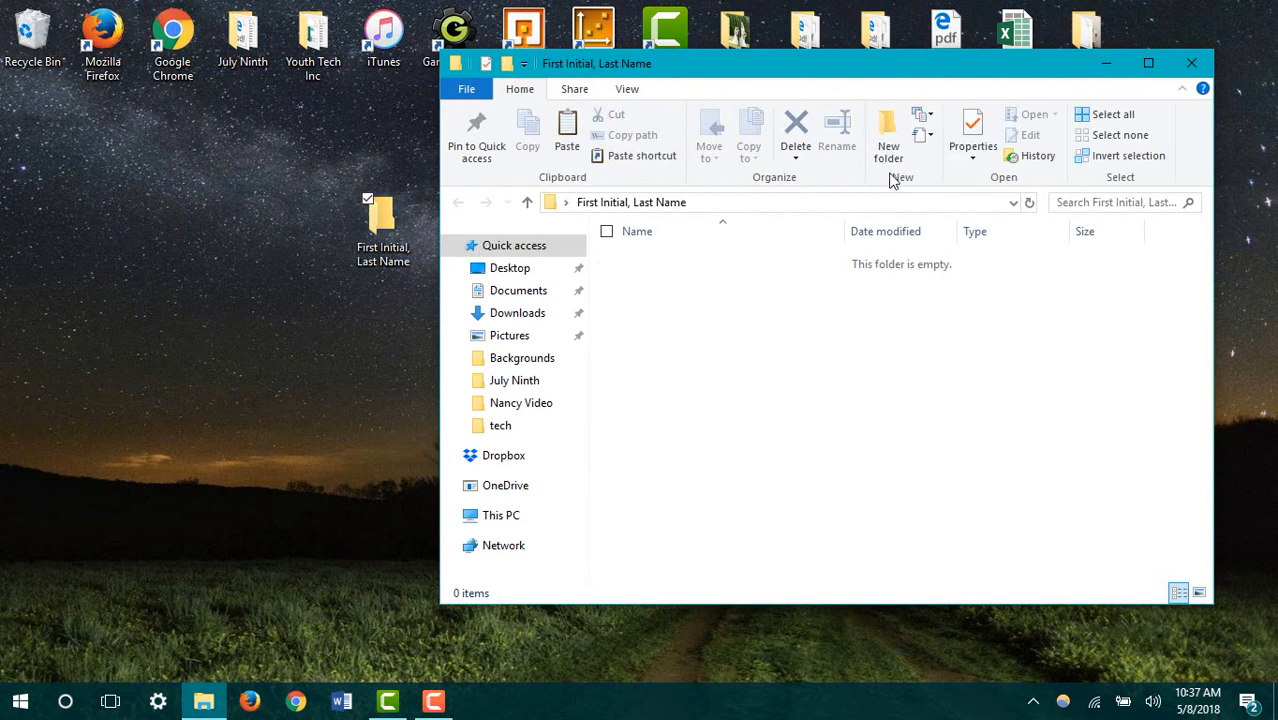
click(889, 152)
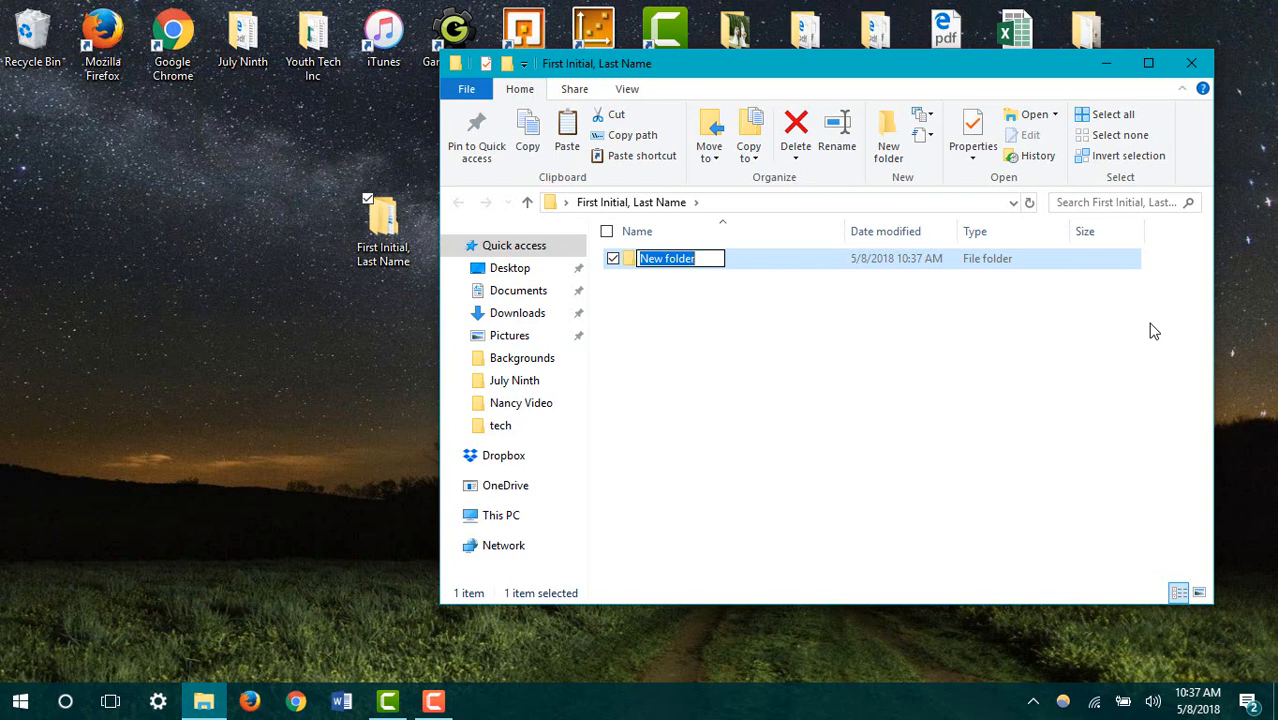
text(Index)
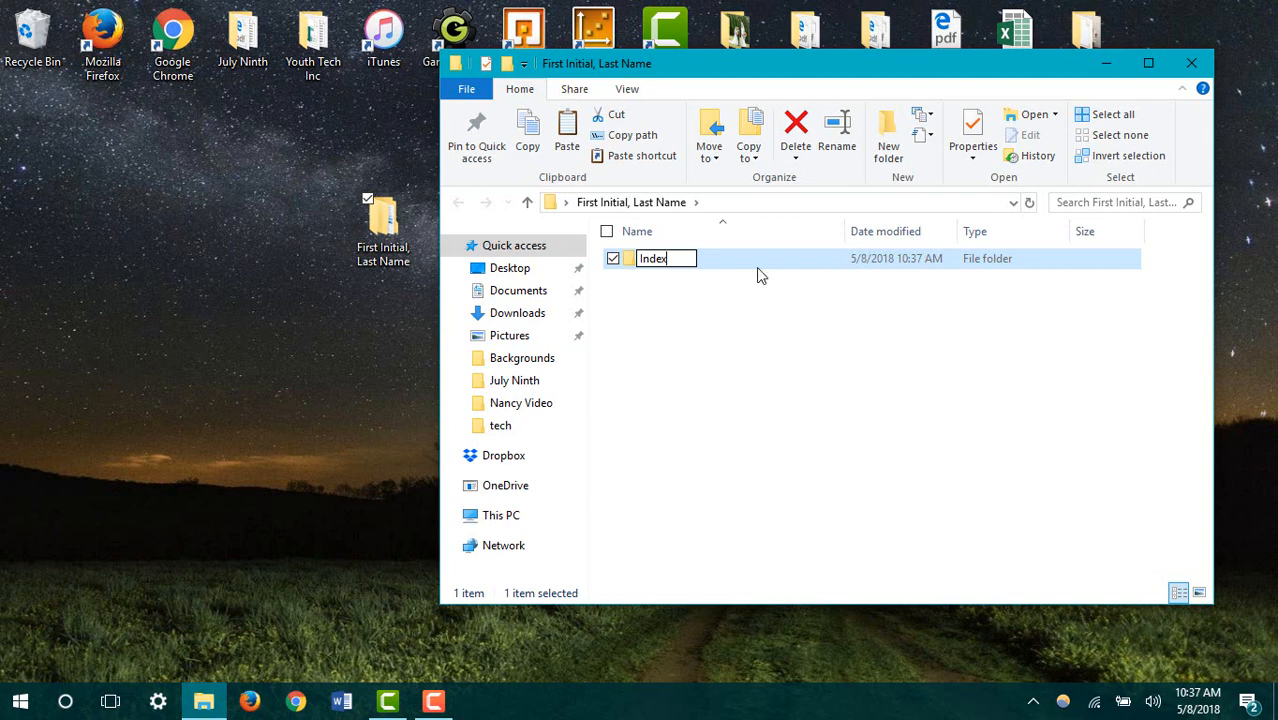
drag(681, 261, 563, 239)
text(Pages)
click(745, 240)
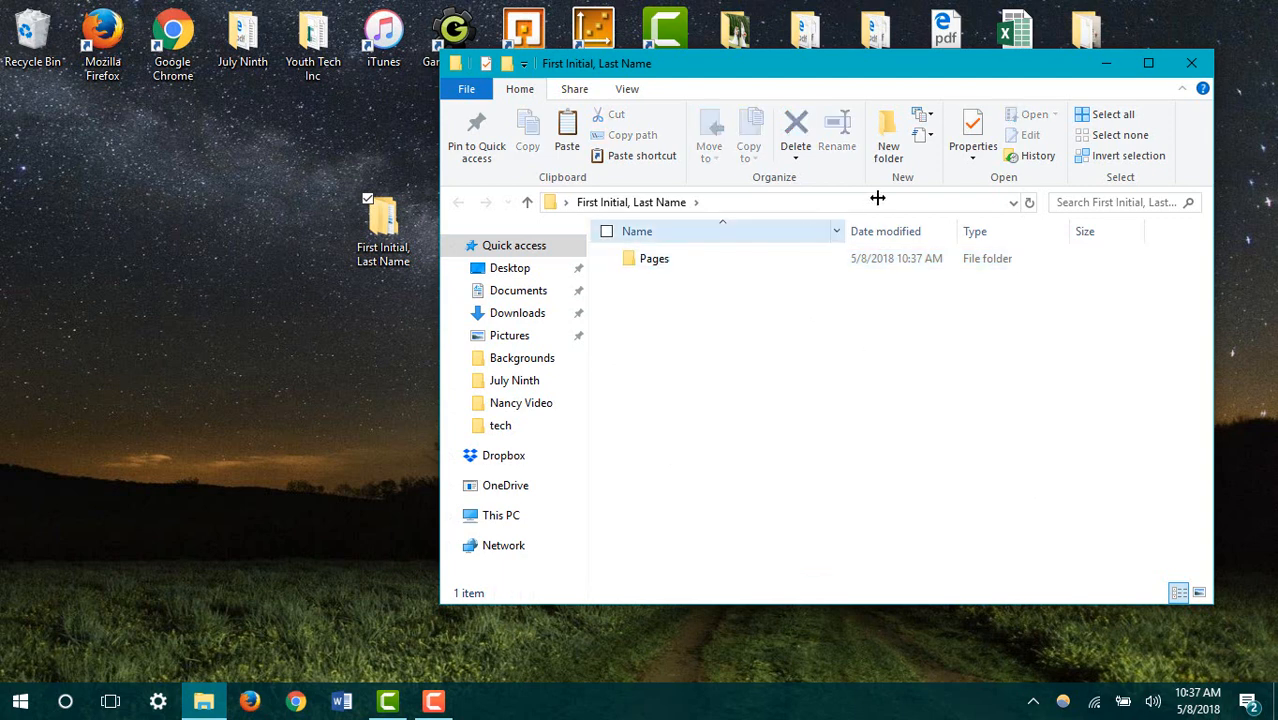
- Add a subfolder named "Images" alongside the Pages folder
click(887, 152)
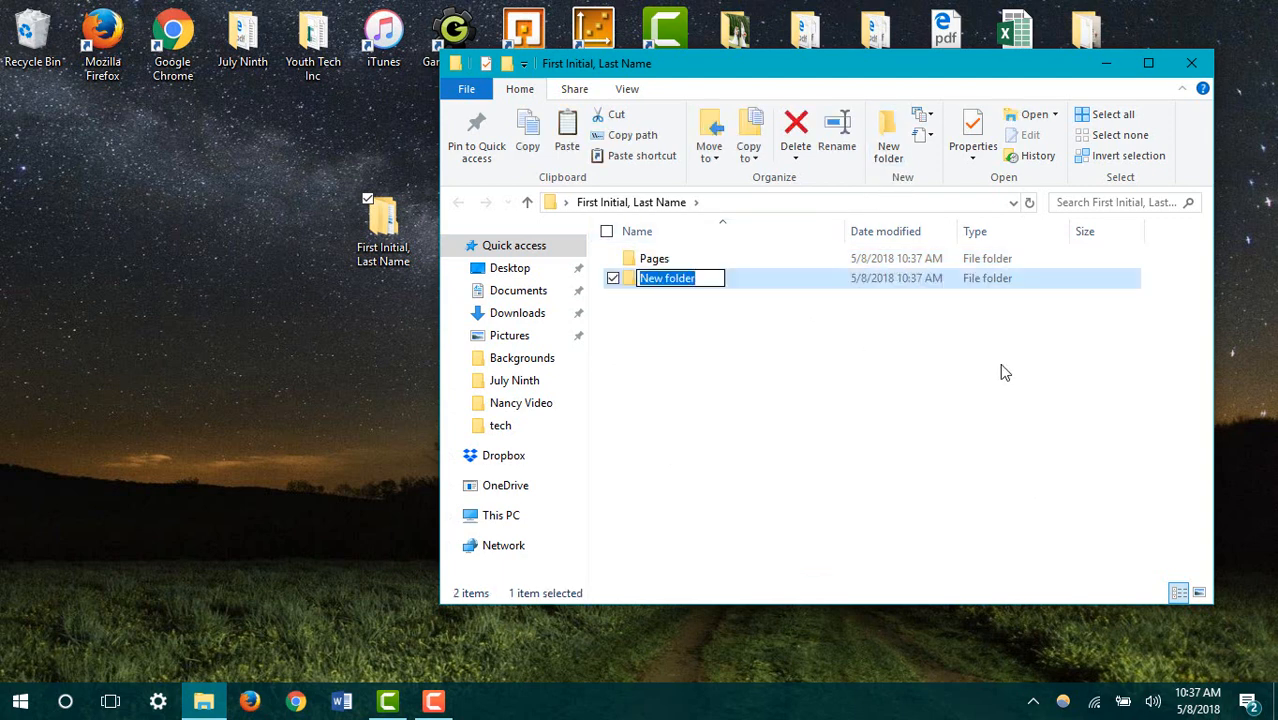
text(Images)
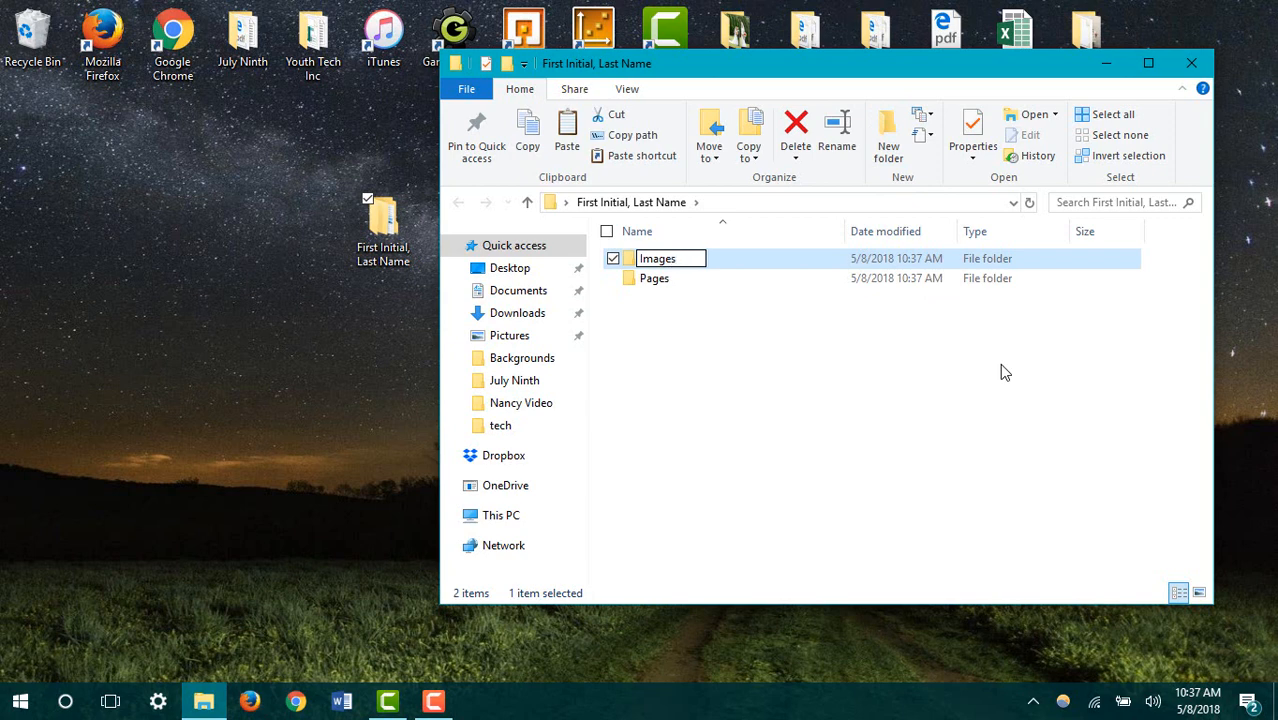
key(Return)
click(905, 360)
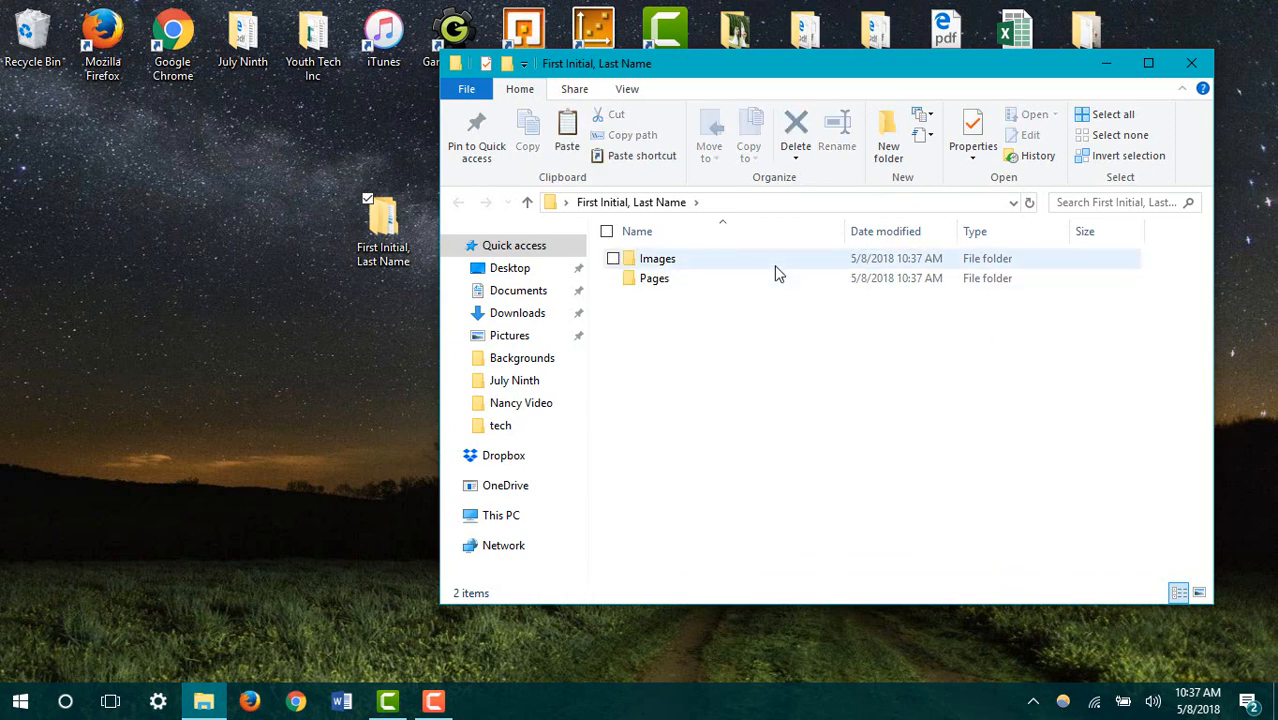
- Add a subfolder named "Flash" inside the "First Initial, Last Name" folder
click(903, 146)
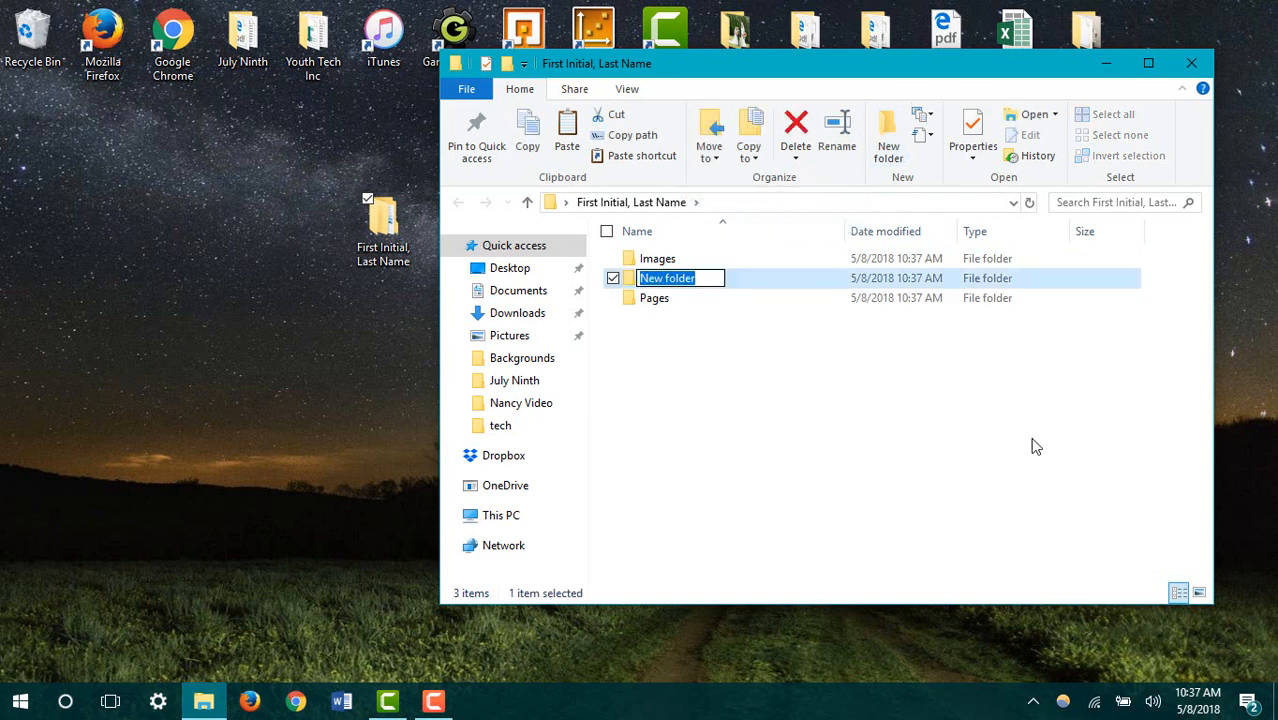
text(Flash)
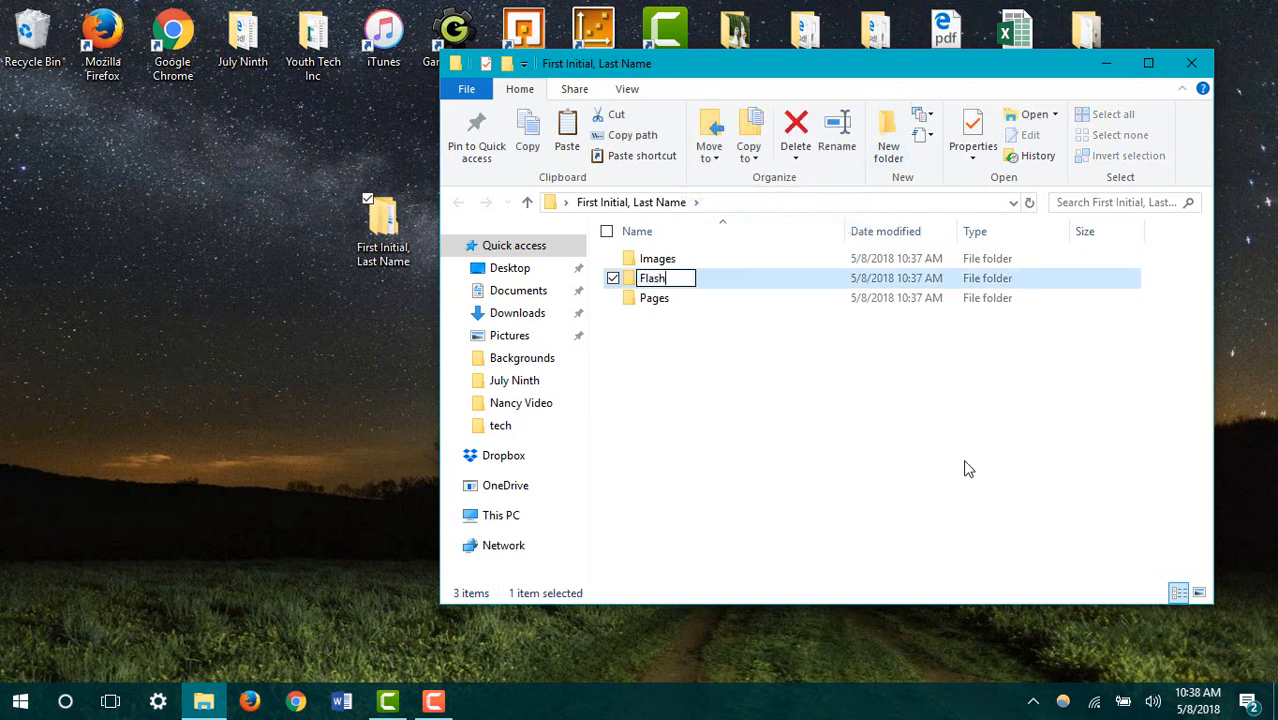
click(968, 469)
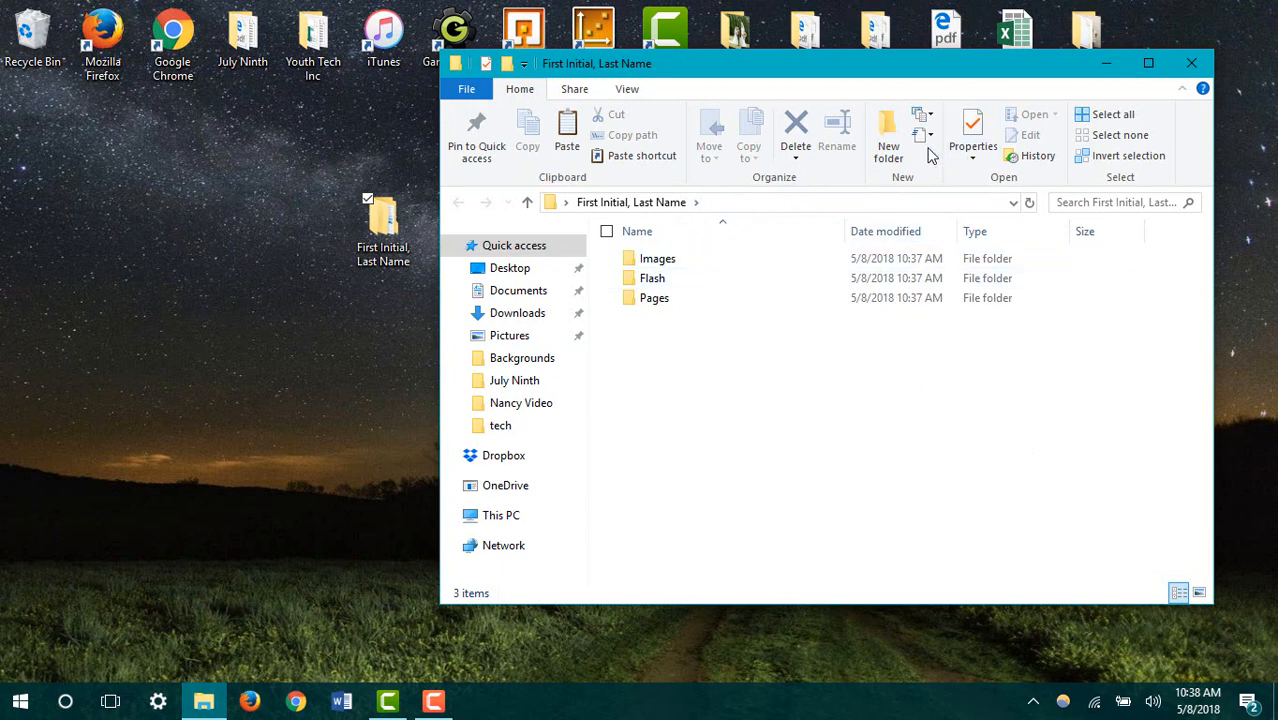
- Add a subfolder named "Fireworks" inside the "First Initial, Last Name" folder, then close the folder window
click(887, 148)
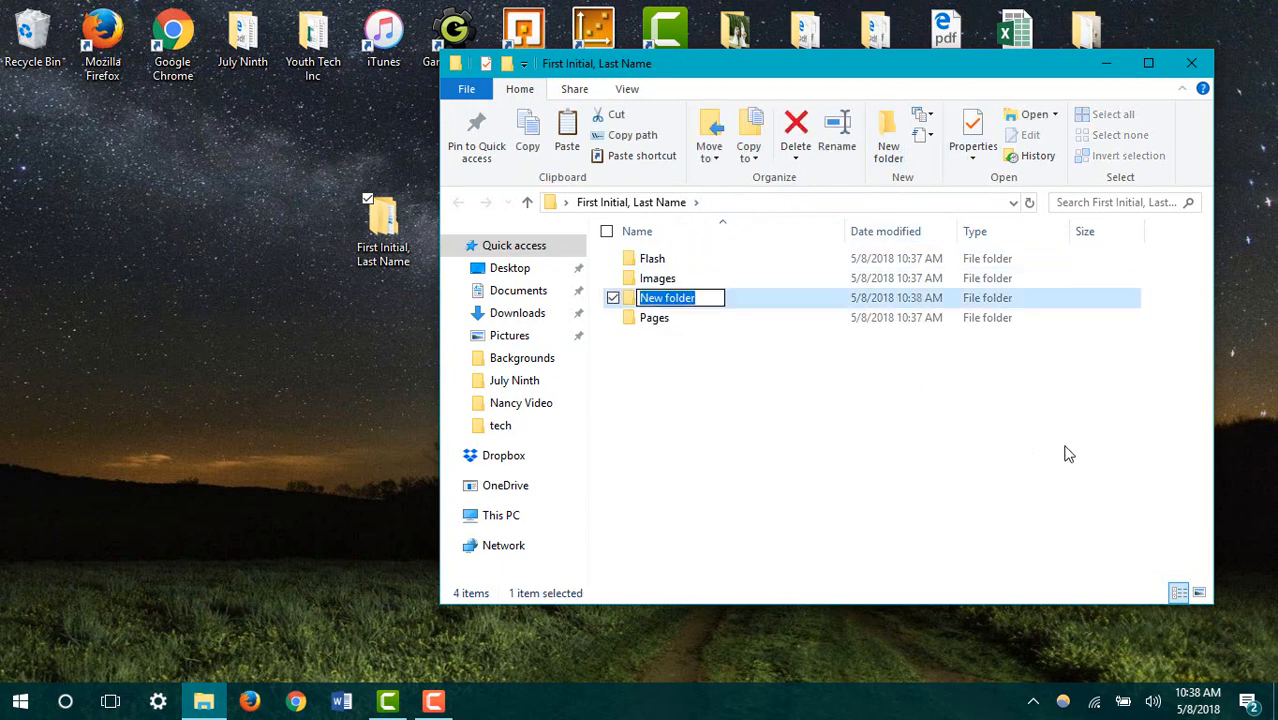
text(Fireworks)
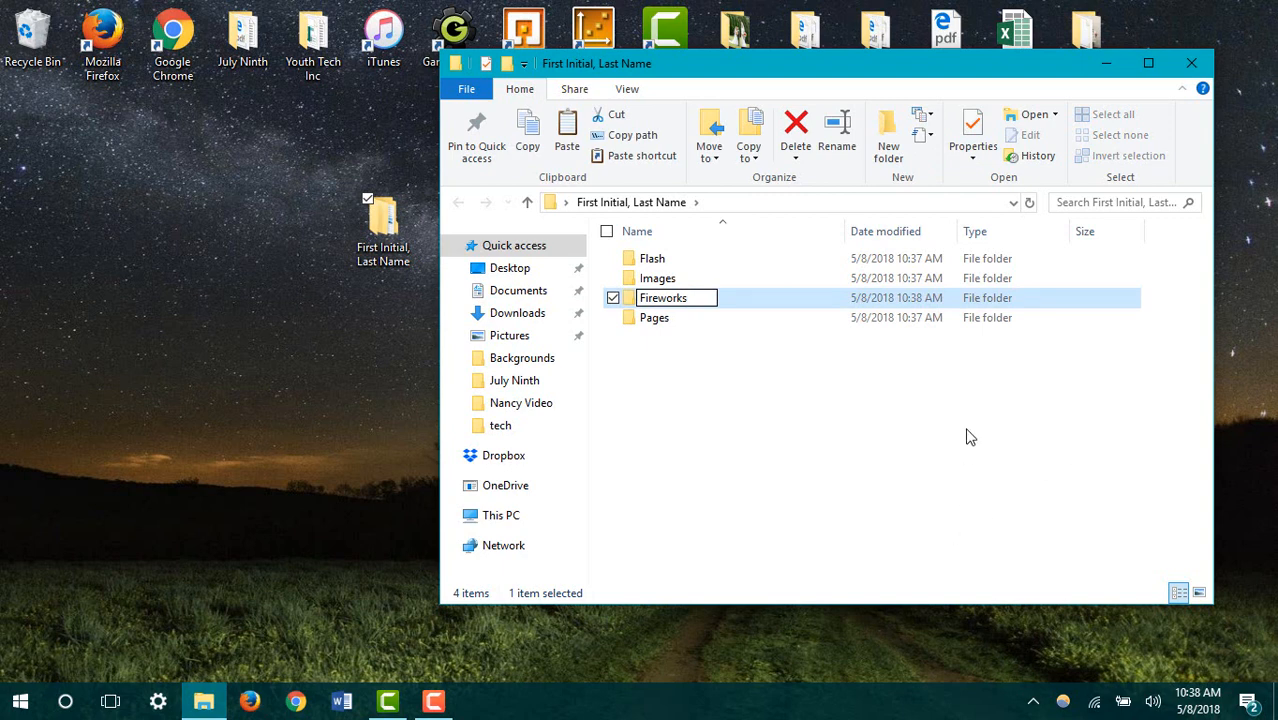
click(922, 420)
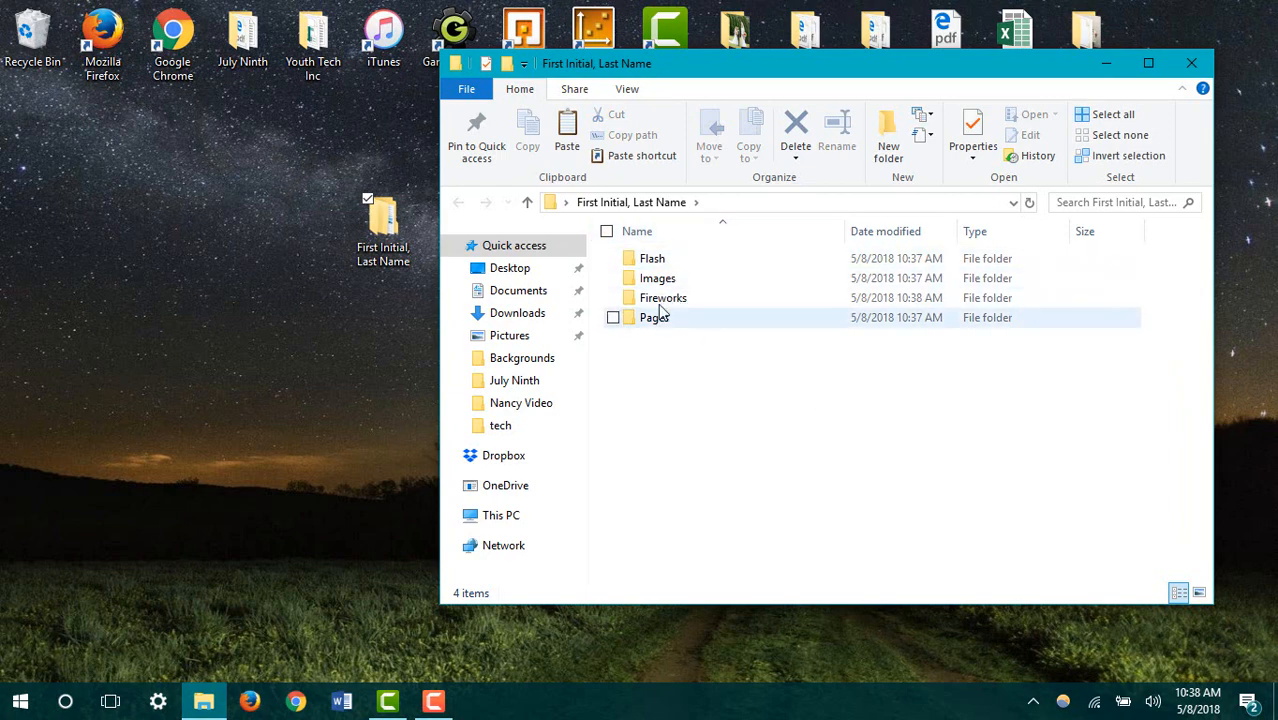
click(1191, 63)
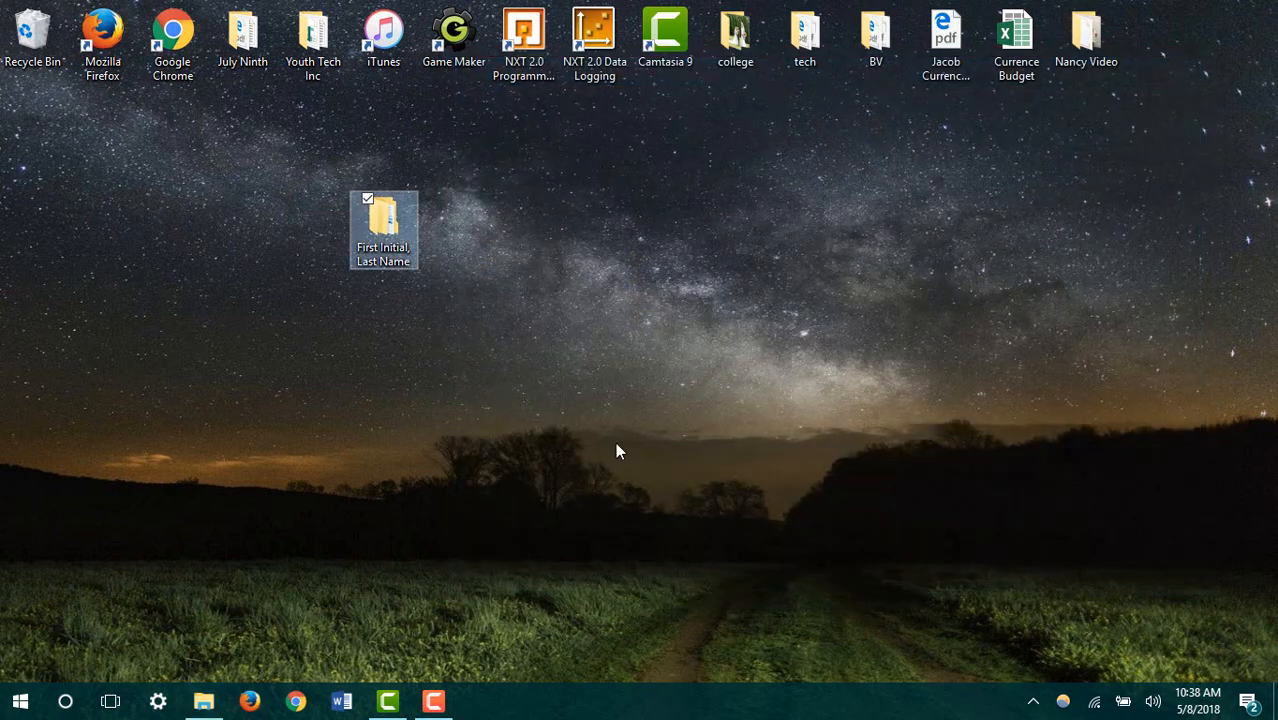
- Launch Macromedia Dreamweaver 8 from the Macromedia group of installed programs
click(22, 703)
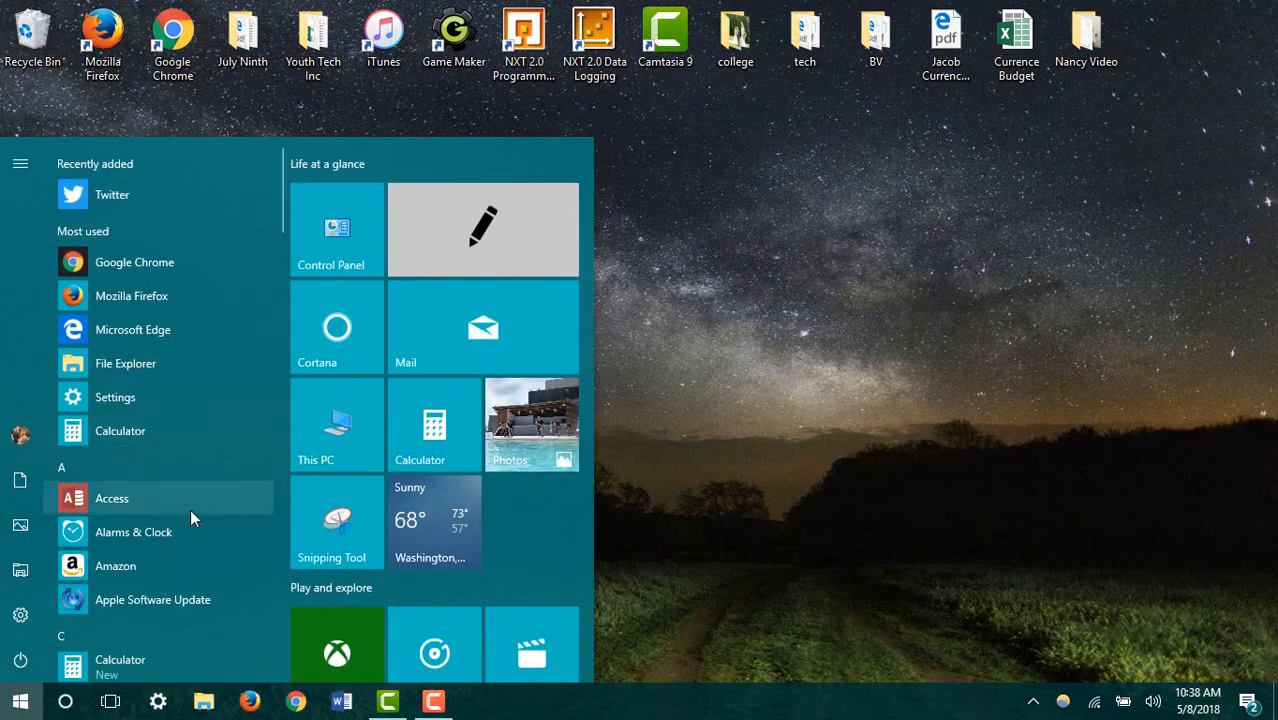
scroll(190, 505, down, 4)
scroll(190, 462, down, 8)
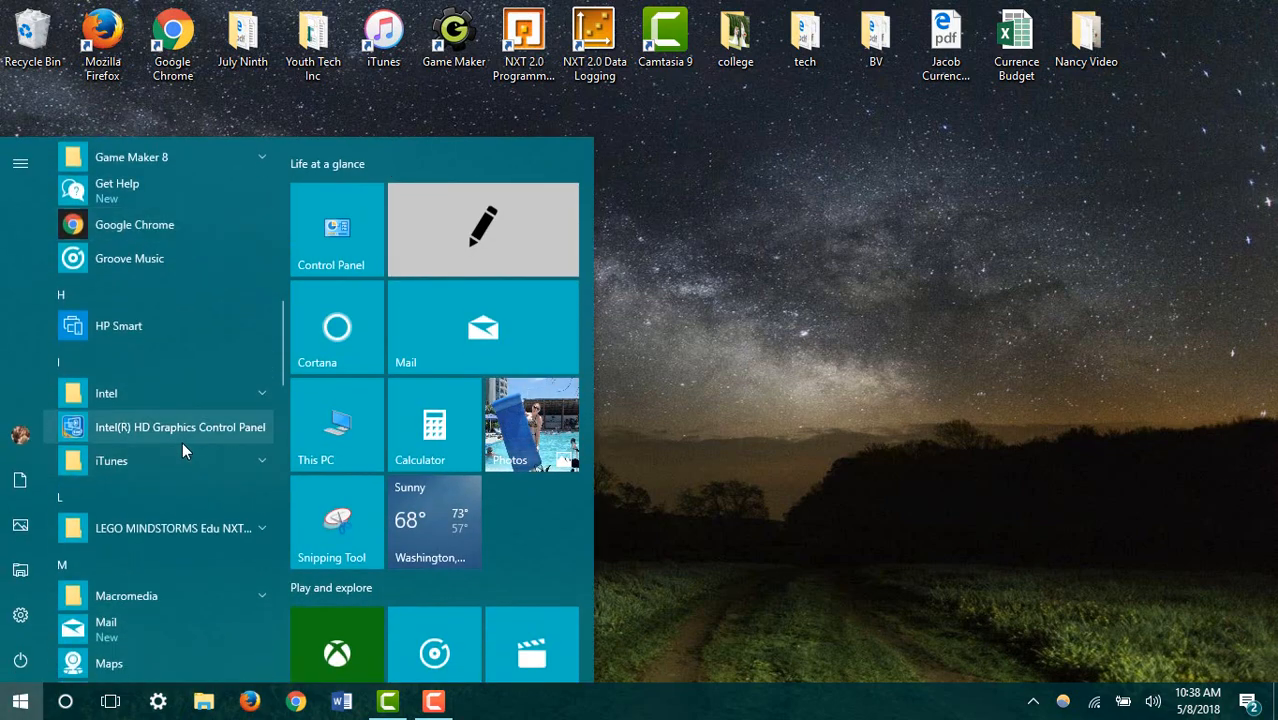
scroll(210, 440, down, 3)
scroll(195, 380, up, 3)
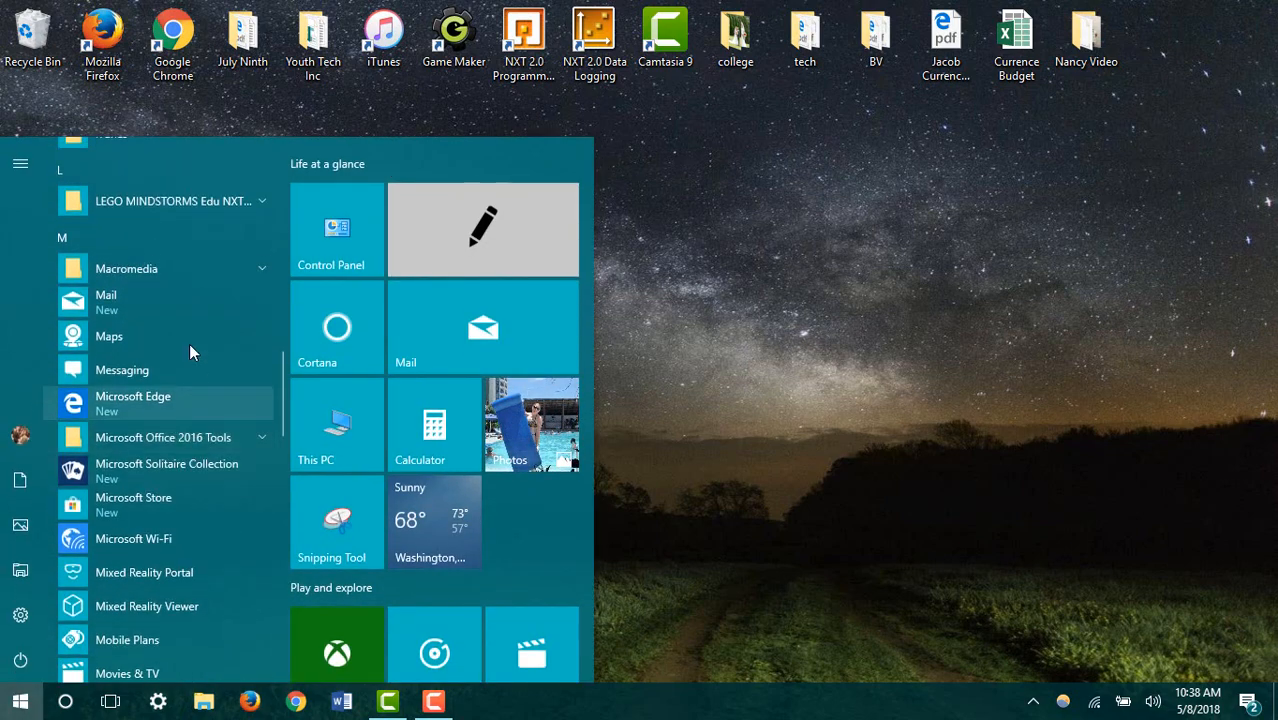
click(175, 276)
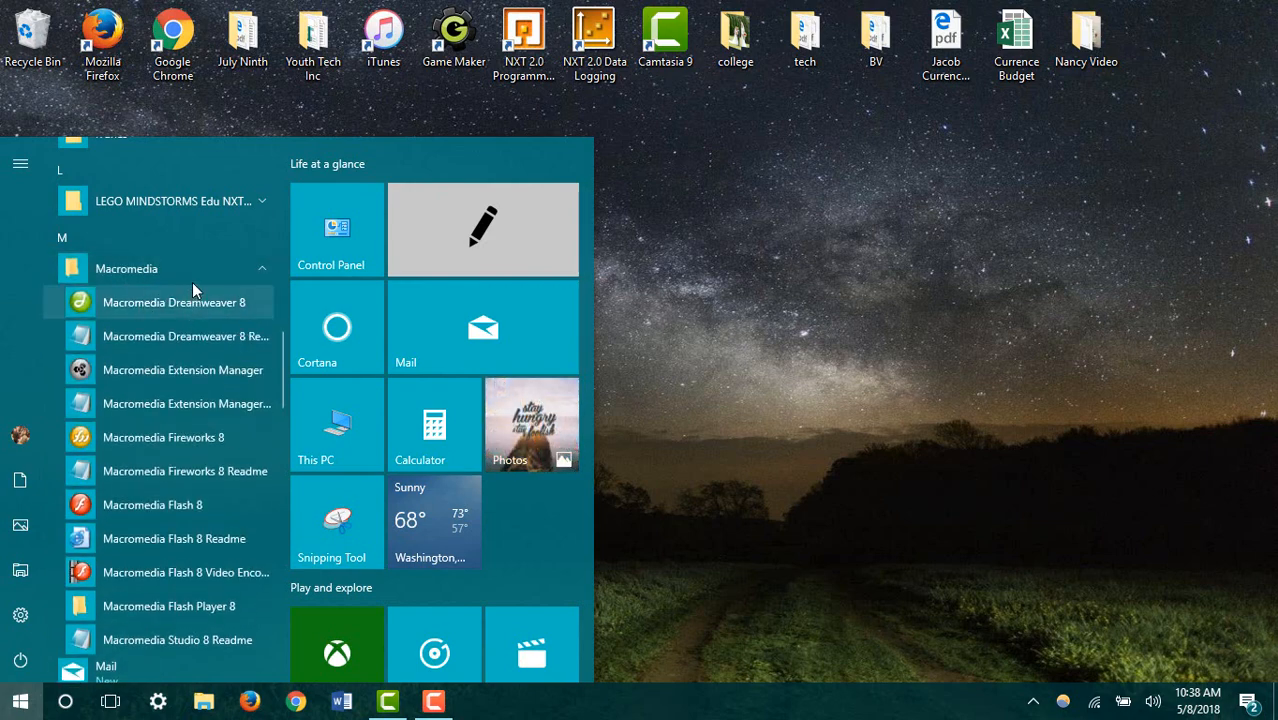
click(187, 303)
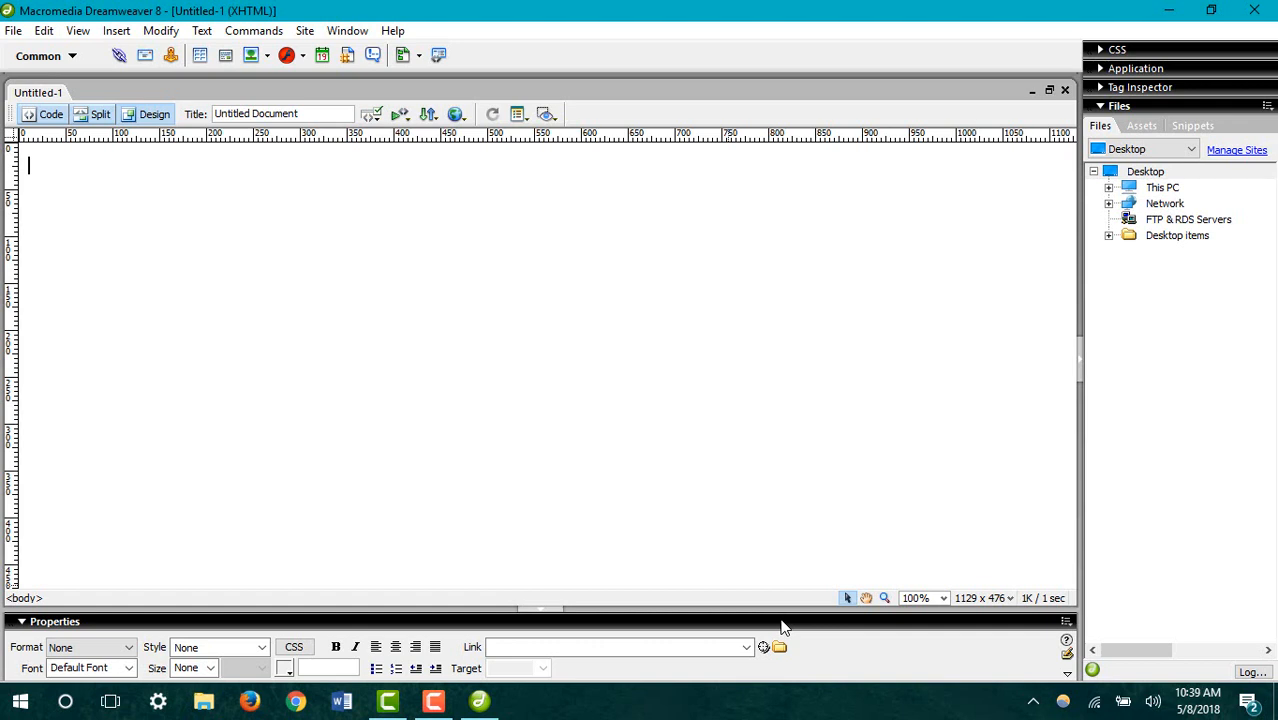
- Expand the Properties inspector to show its additional page options
click(1065, 621)
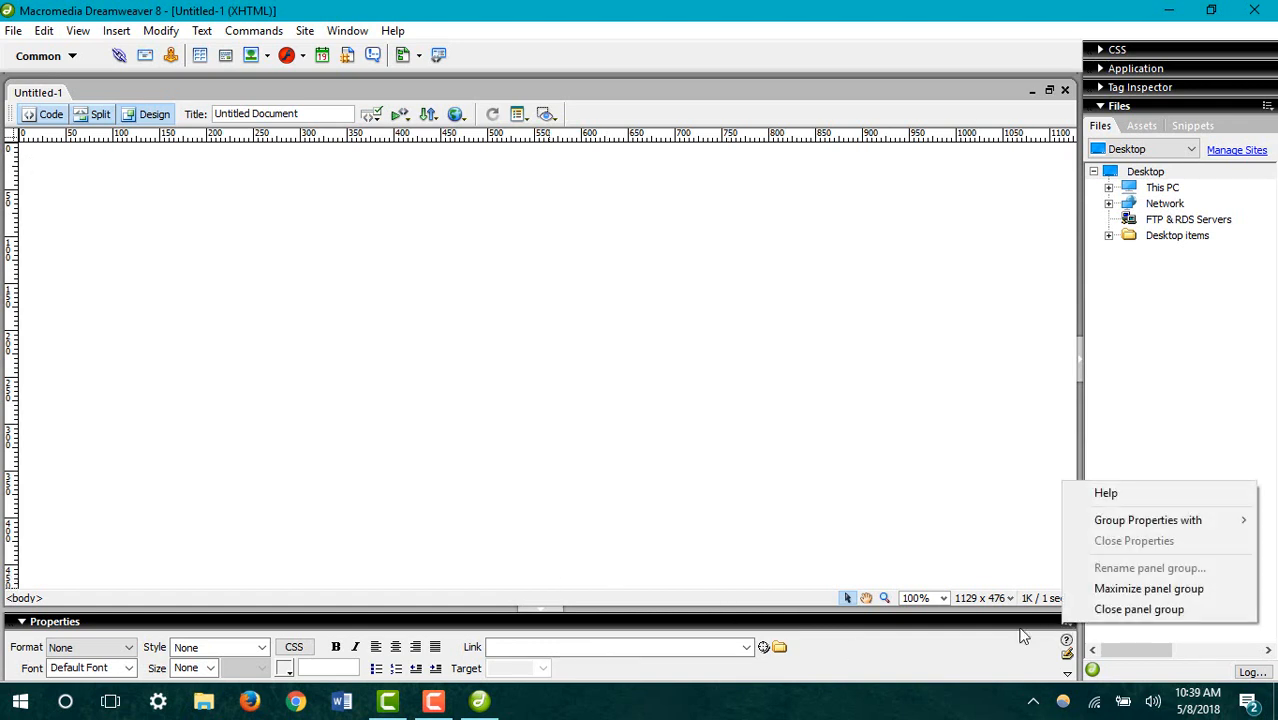
click(1022, 637)
click(1067, 674)
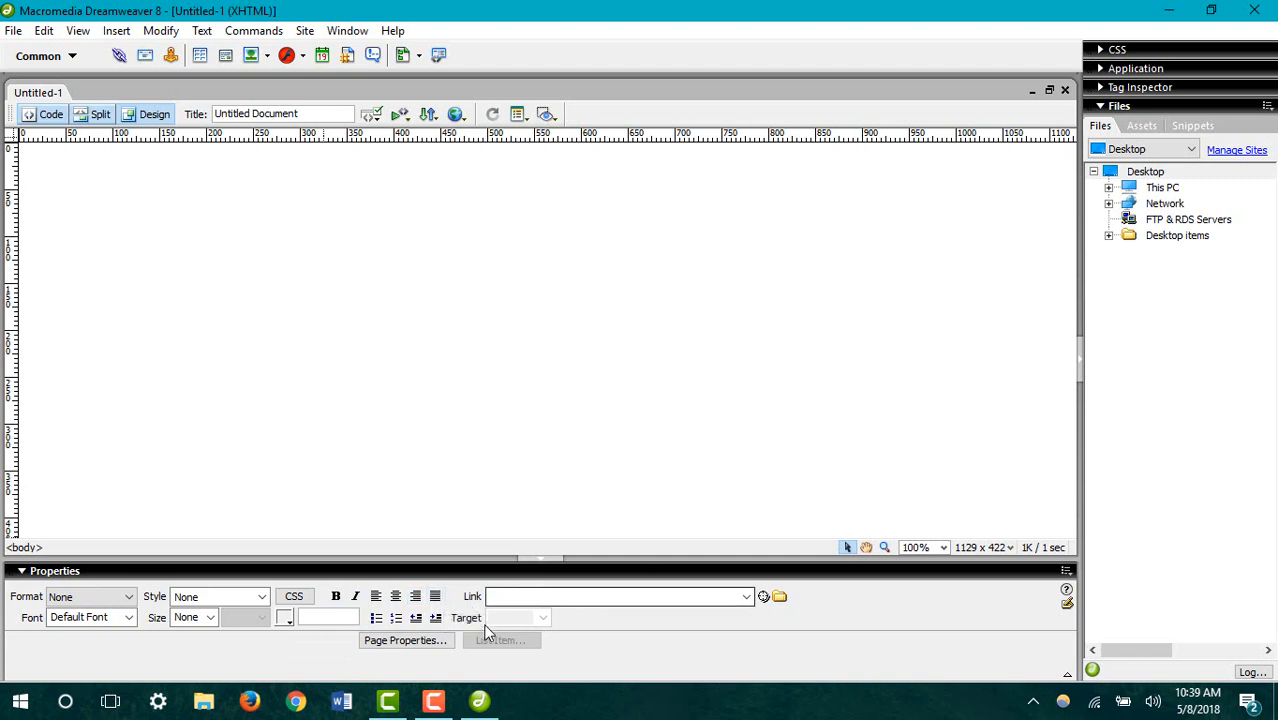
- Set the page's background color to yellow (#FFFF00) in the Appearance category of the page properties and apply it
click(418, 644)
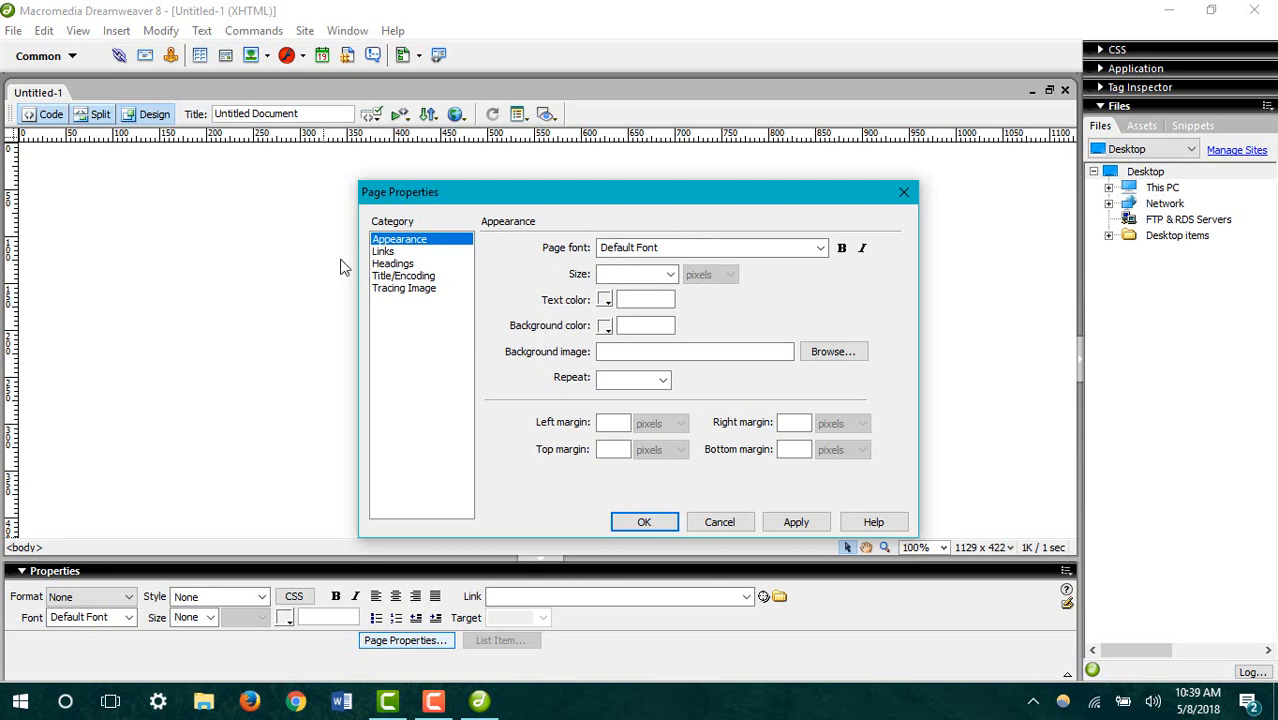
click(383, 252)
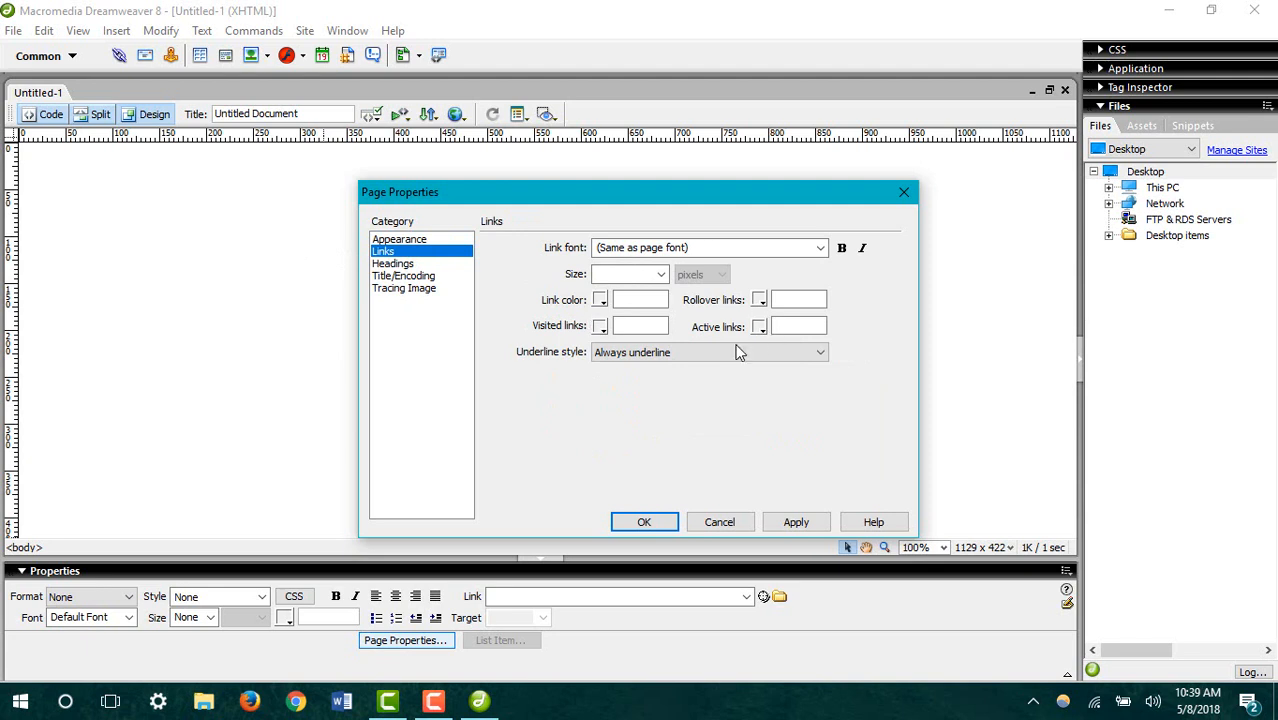
click(432, 264)
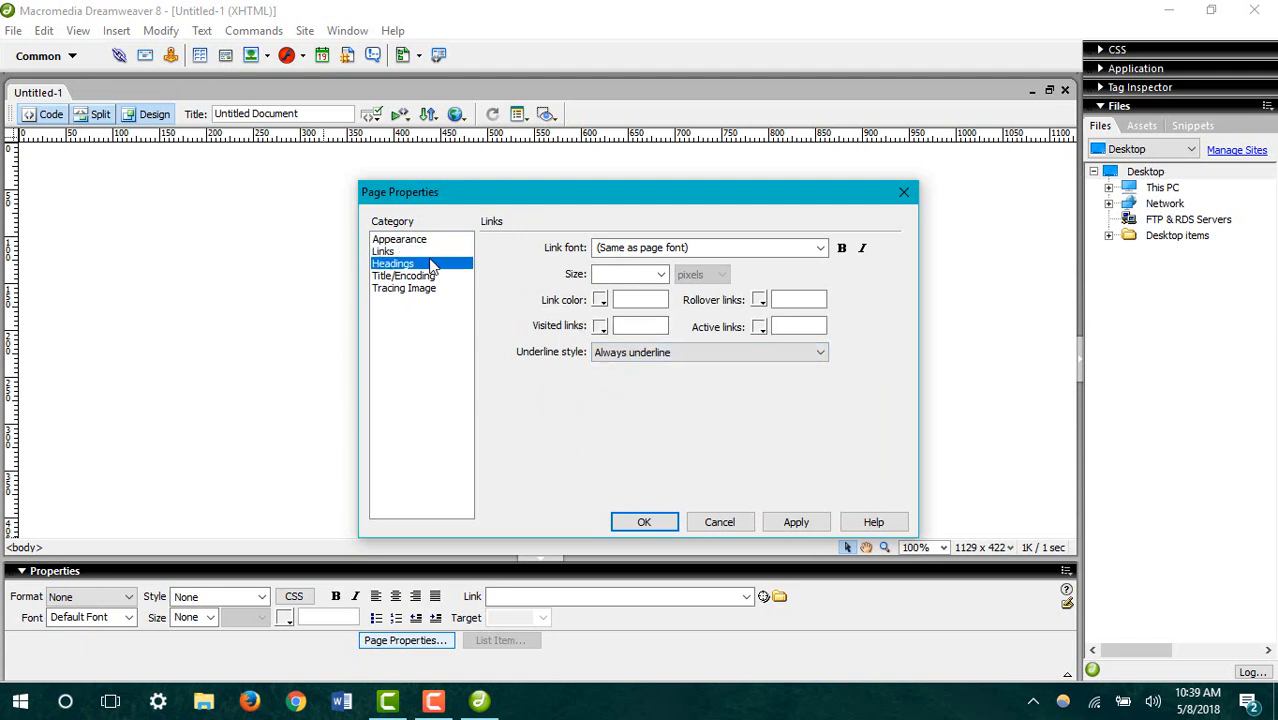
click(432, 252)
click(432, 240)
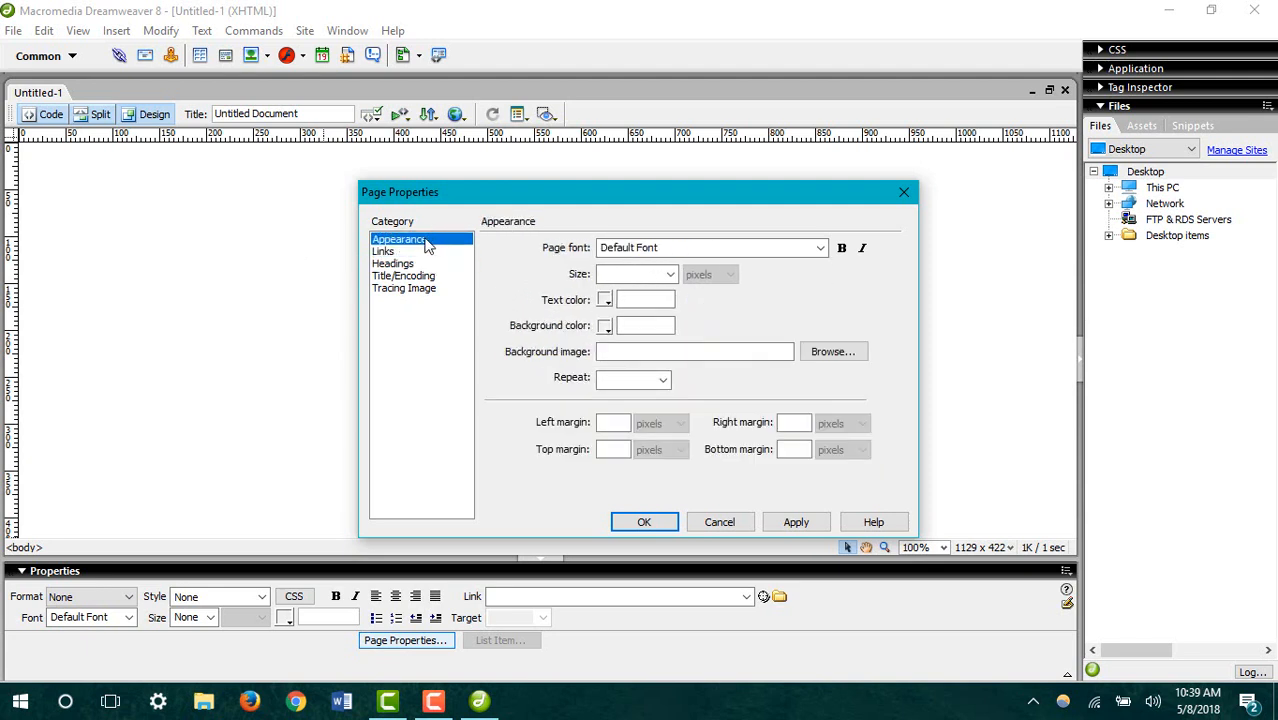
click(612, 332)
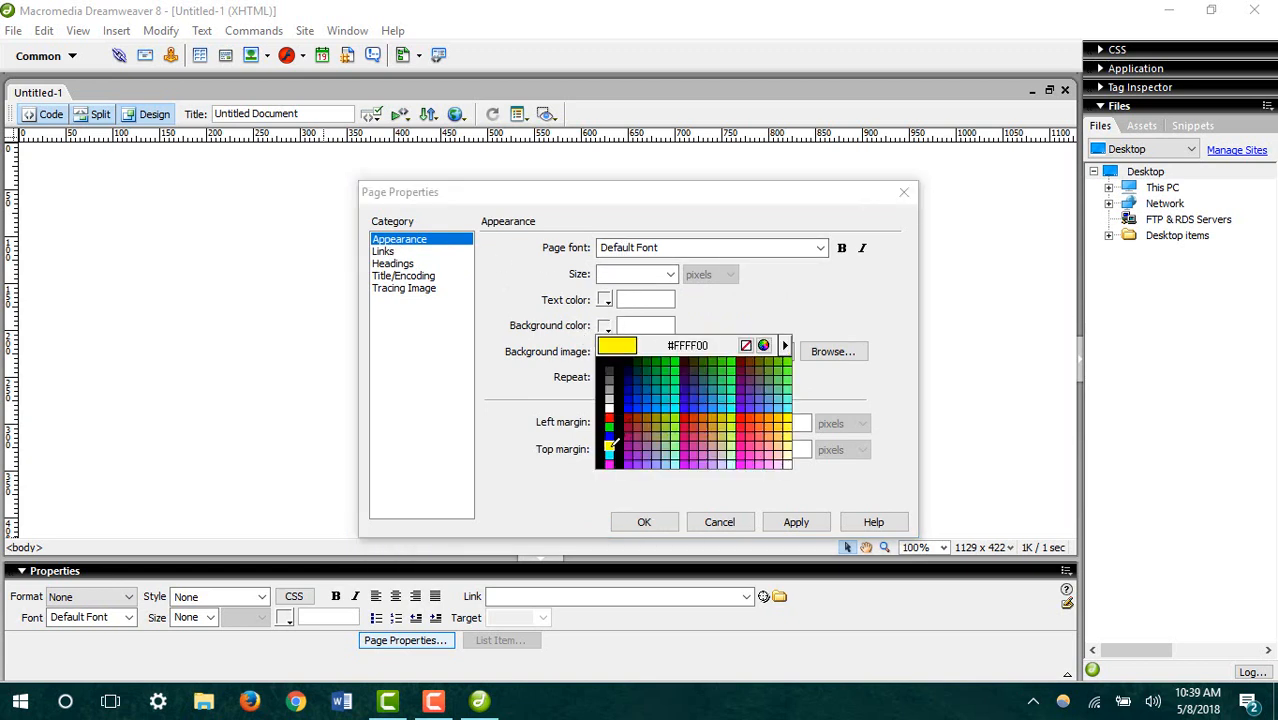
click(630, 440)
click(644, 522)
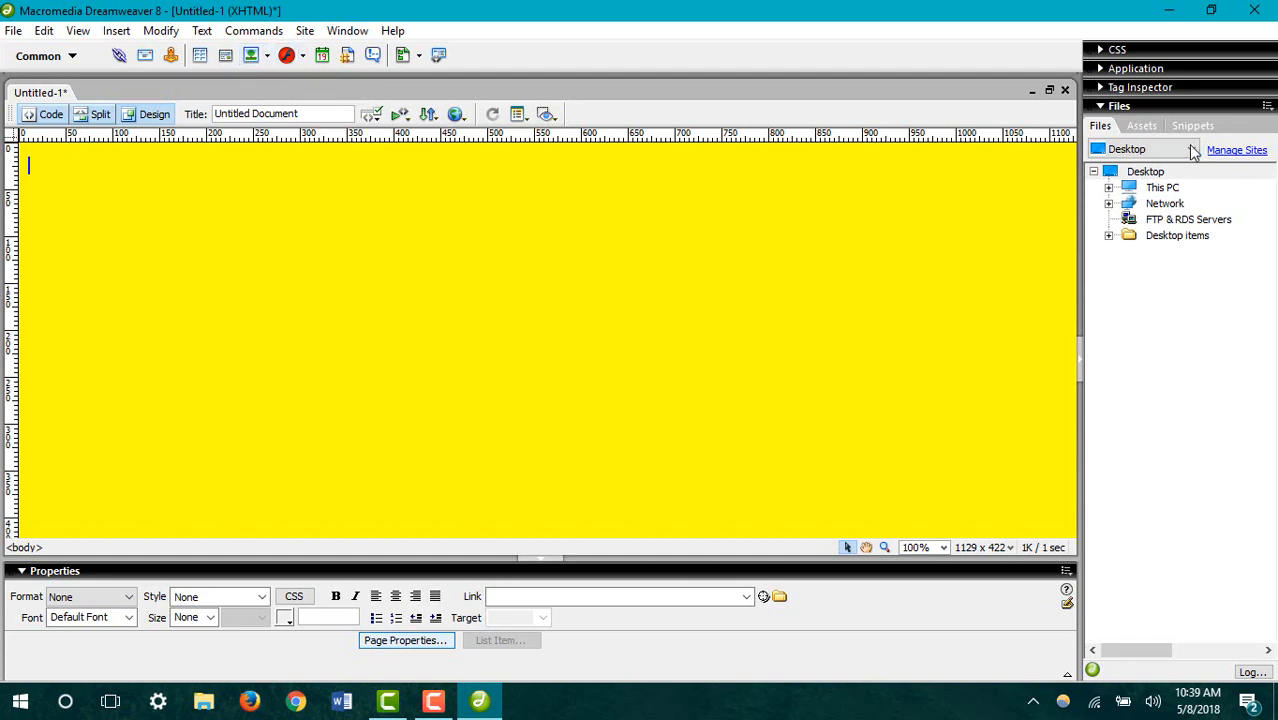
- Insert a table with 1 row, 3 columns, 95 percent width, border thickness 0, a top header and the caption "My Website"
click(200, 56)
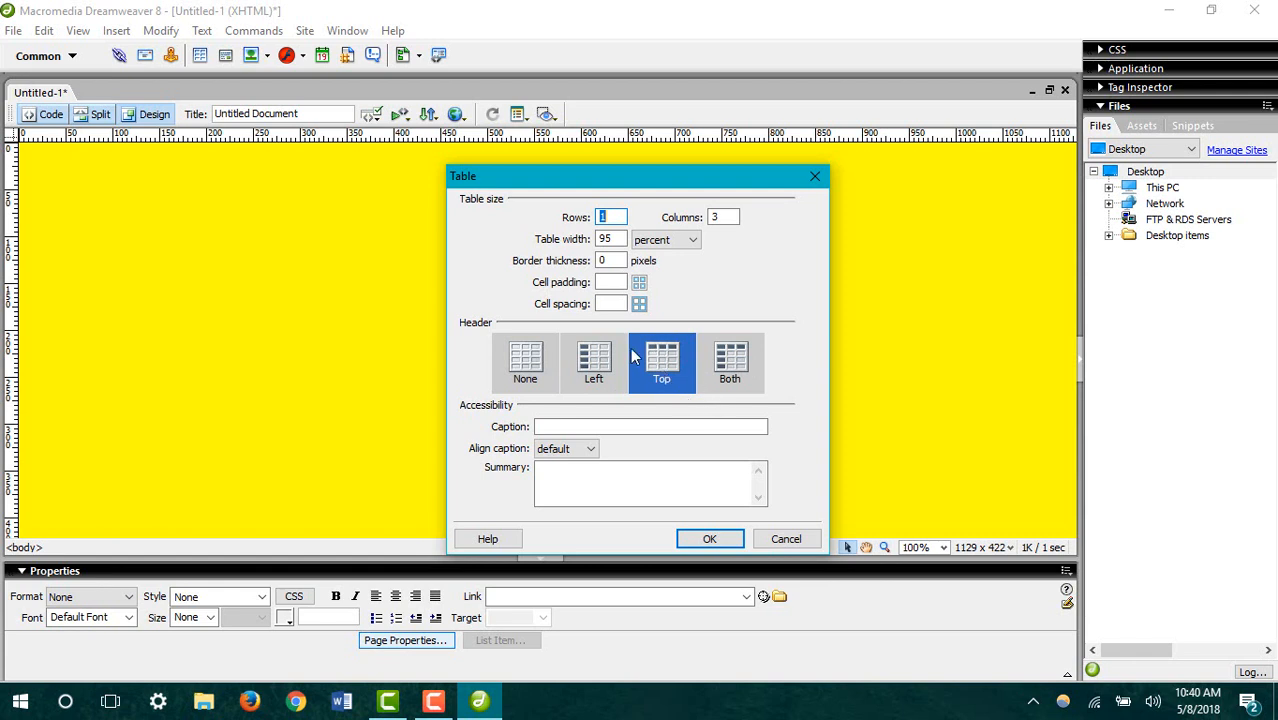
click(624, 427)
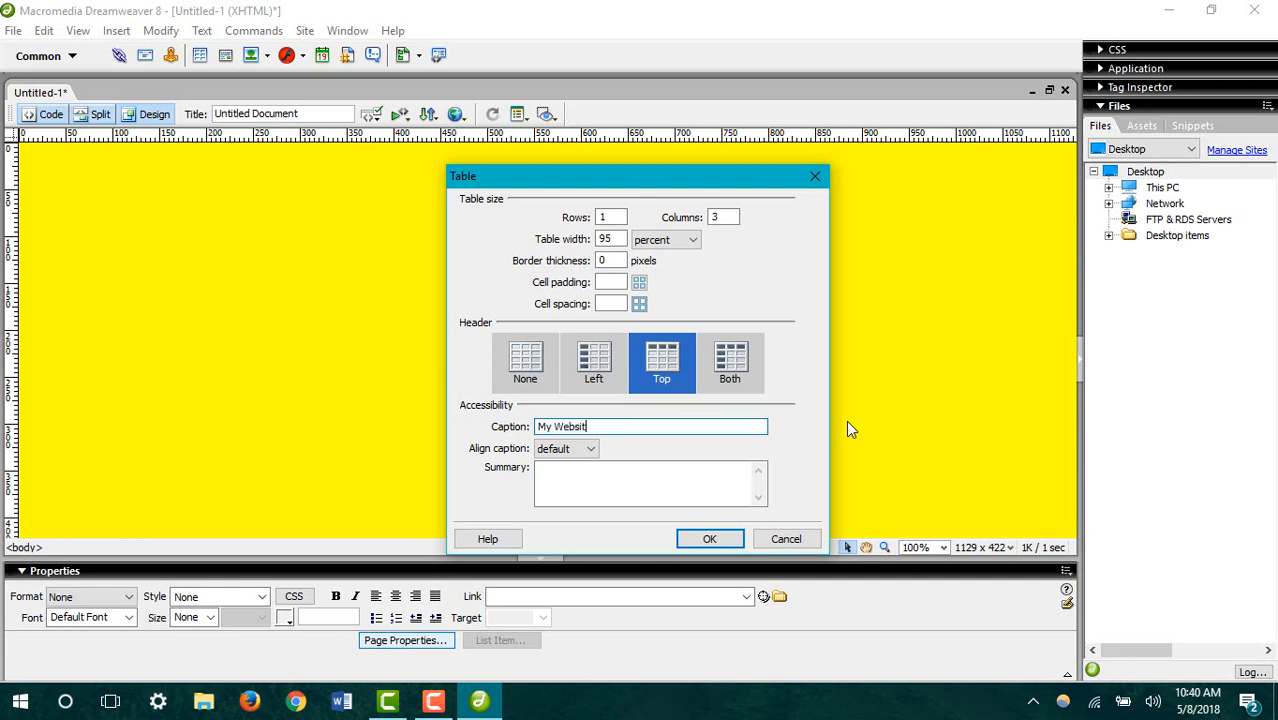
click(572, 450)
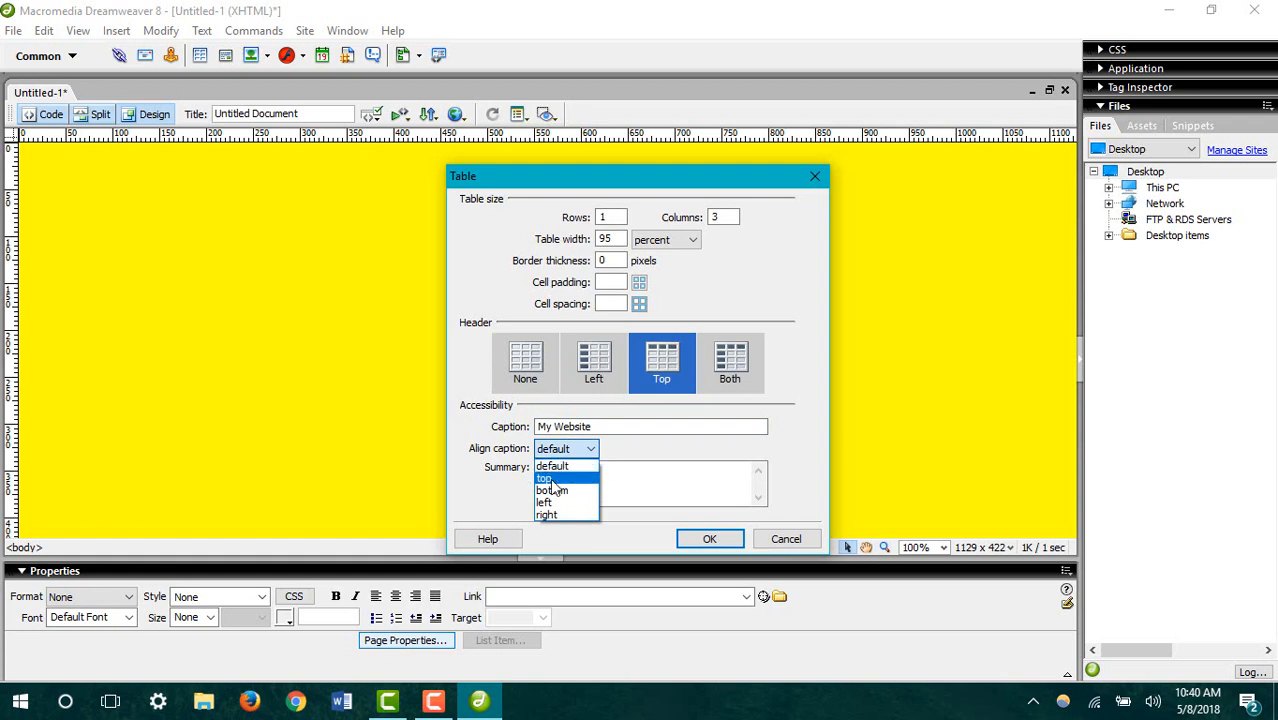
click(639, 465)
click(709, 538)
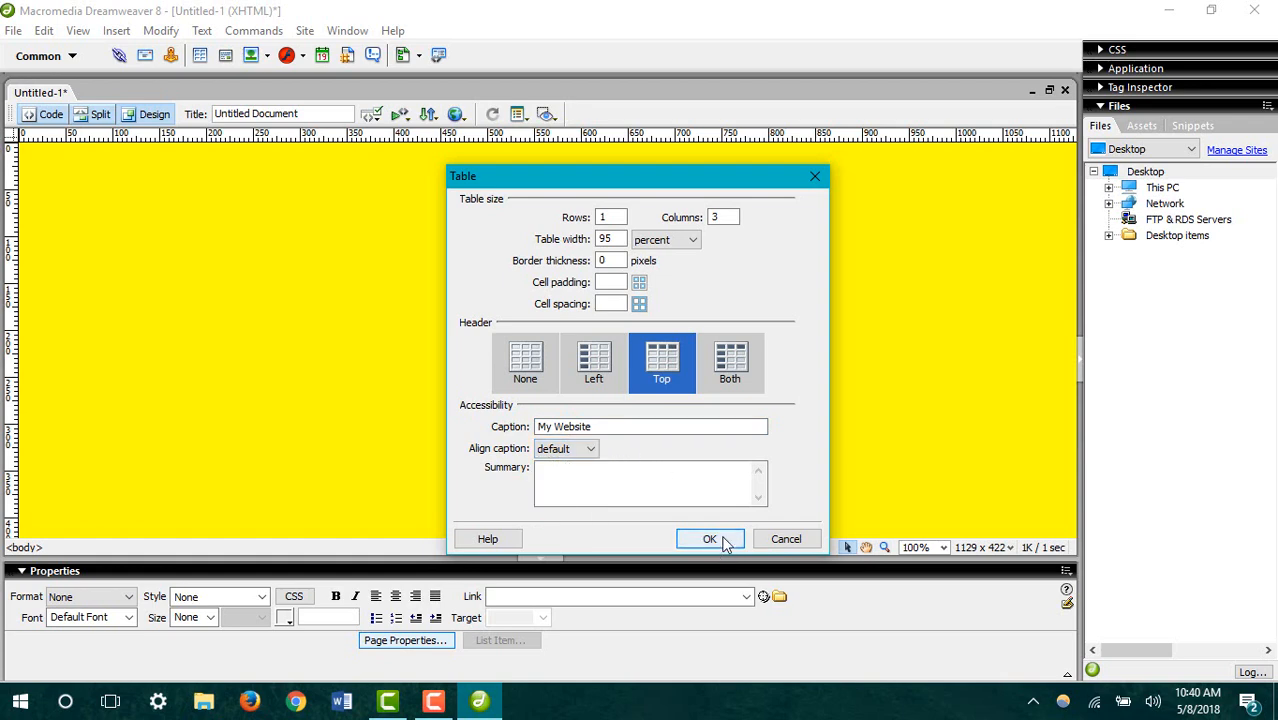
click(559, 248)
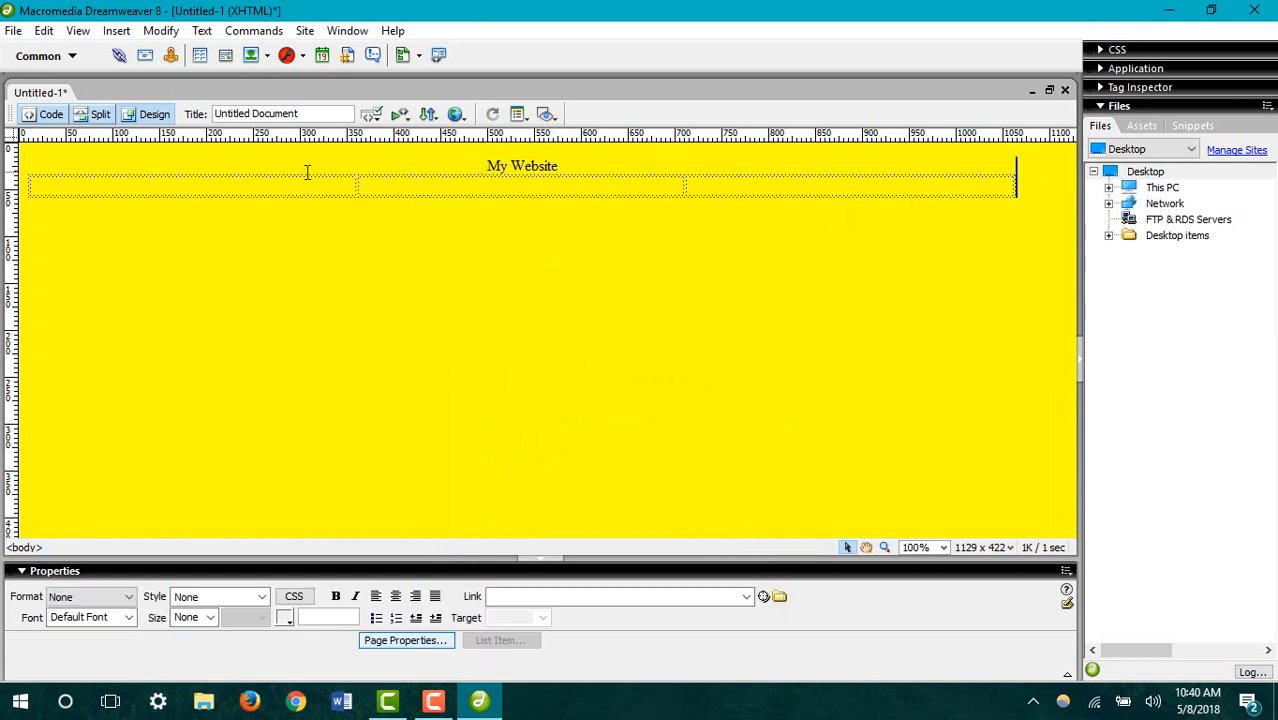
- Set the "My Website" caption's font to Georgia, Times New Roman, Times, serif and its size to xx-large
drag(566, 165, 486, 168)
click(570, 166)
click(128, 617)
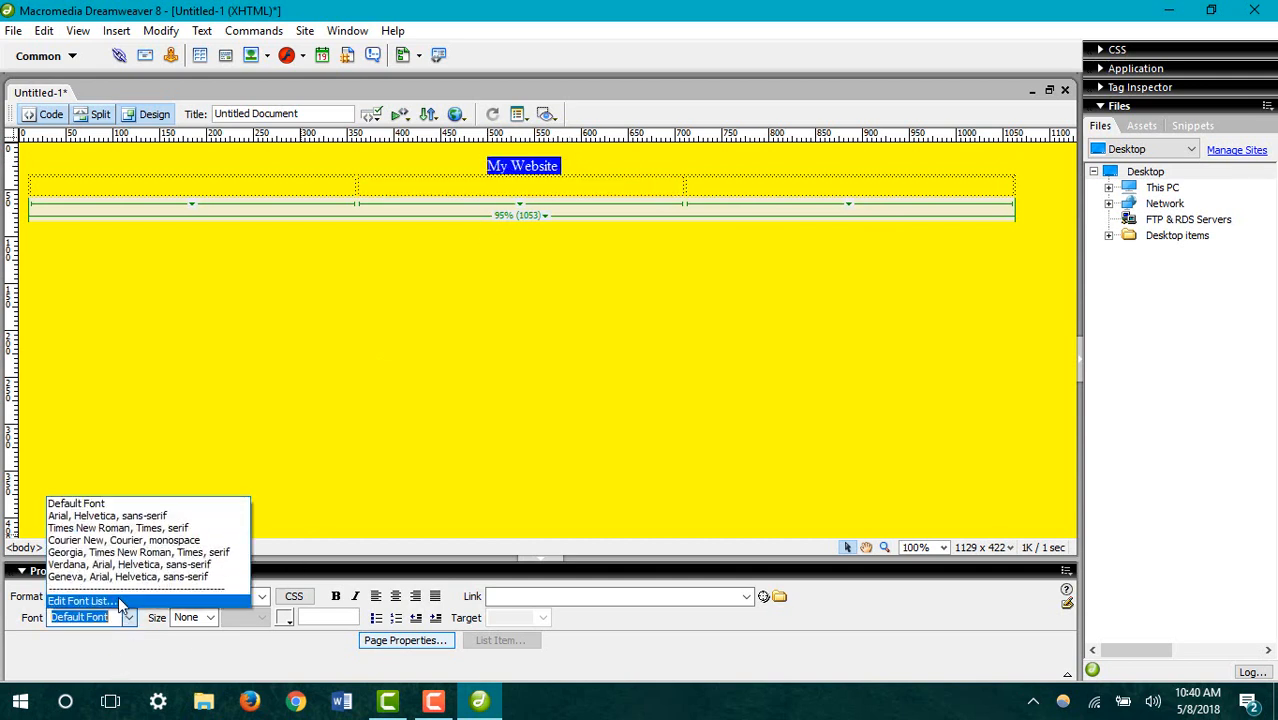
click(130, 553)
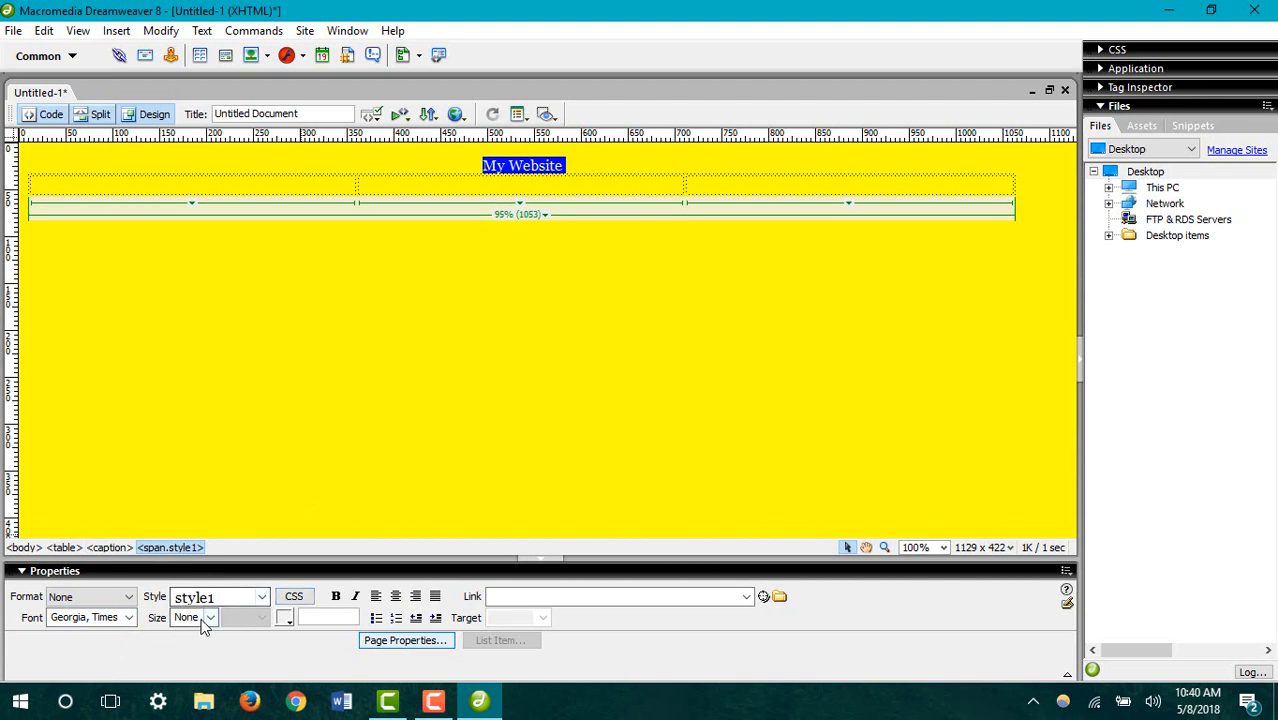
click(210, 617)
click(190, 577)
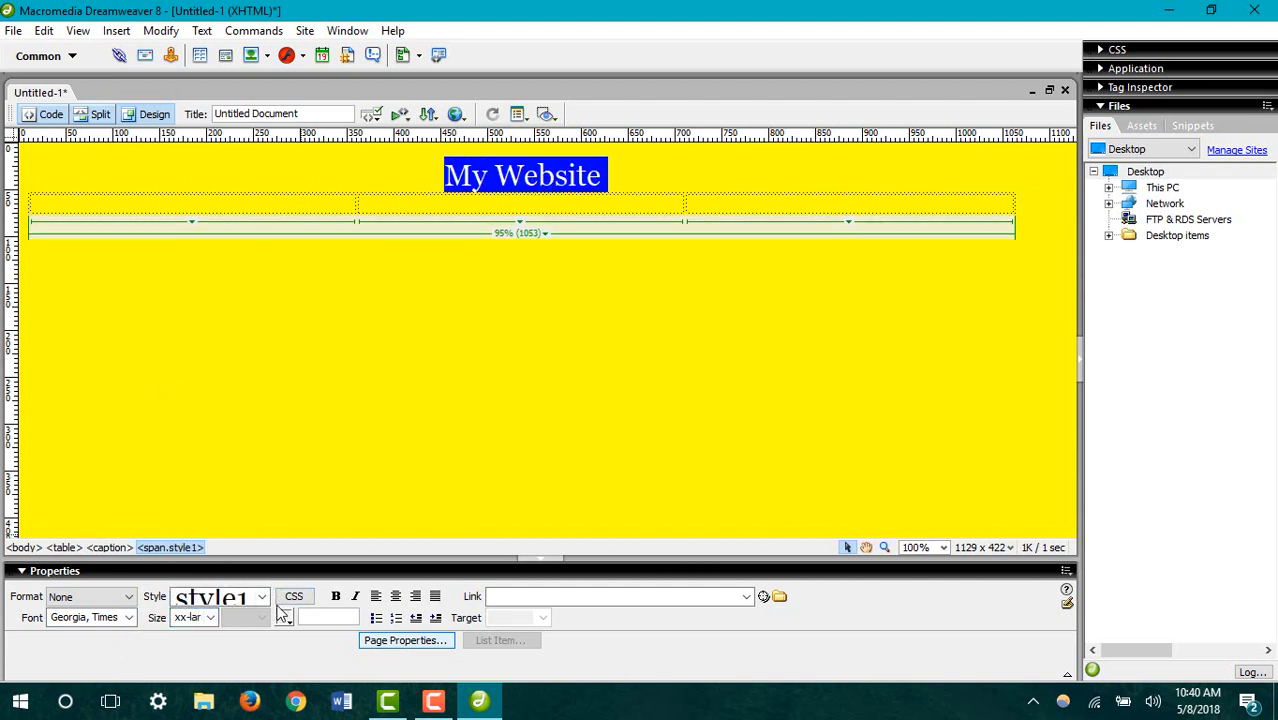
- Color the "My Website" caption blue (#0000FF) and make it bold and italic
click(286, 617)
click(289, 573)
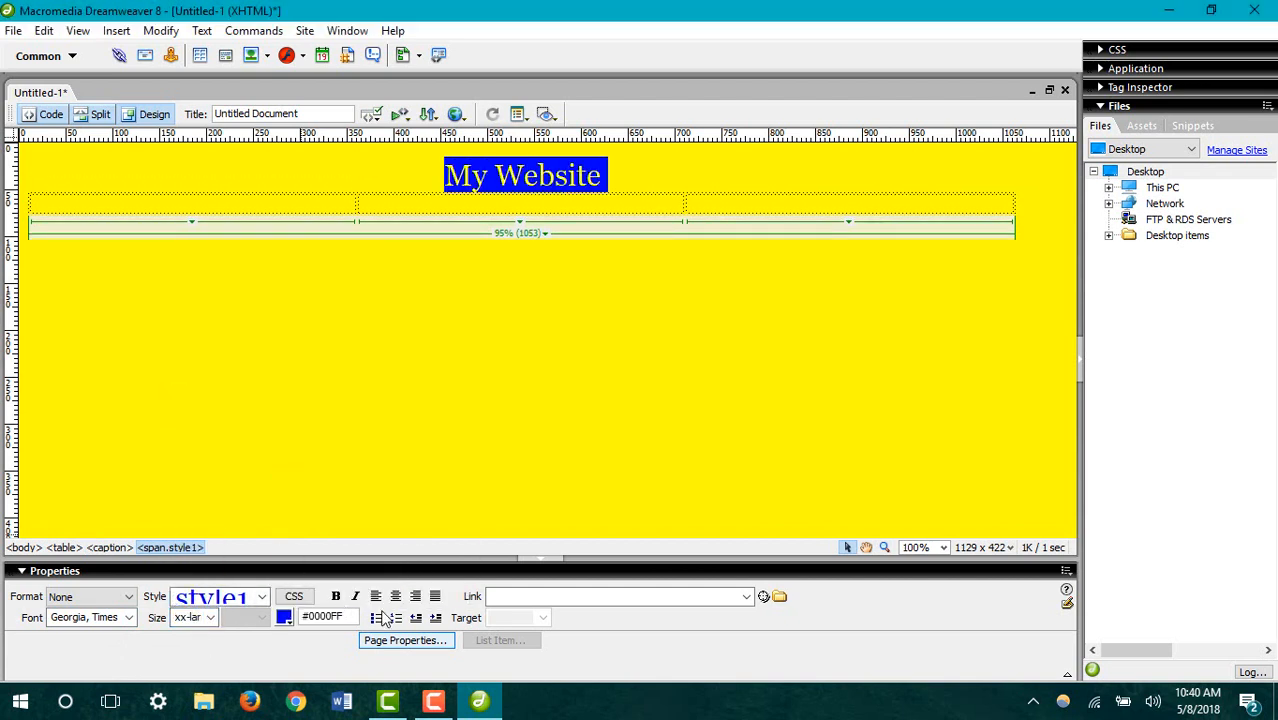
click(340, 597)
click(340, 597)
click(354, 597)
click(339, 597)
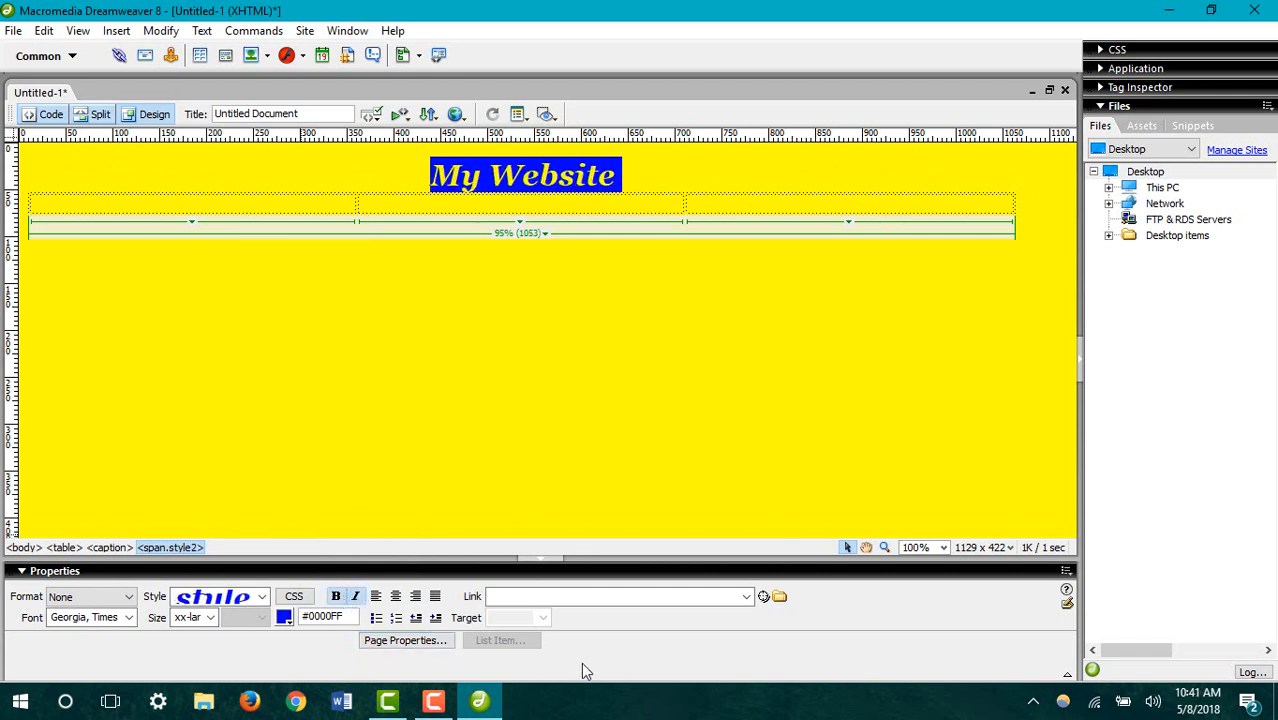
click(434, 470)
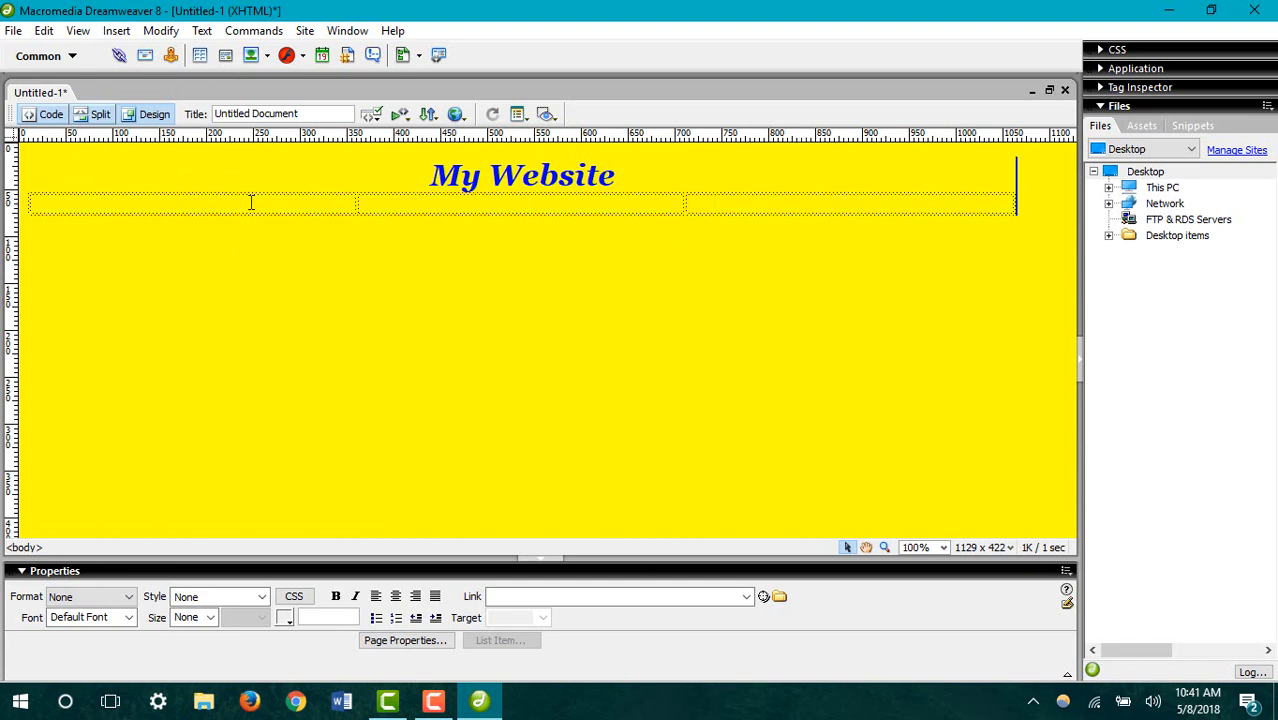
- Fill the three table cells, in order, with the headings "About Me", "Movies" and "Sports"
click(177, 214)
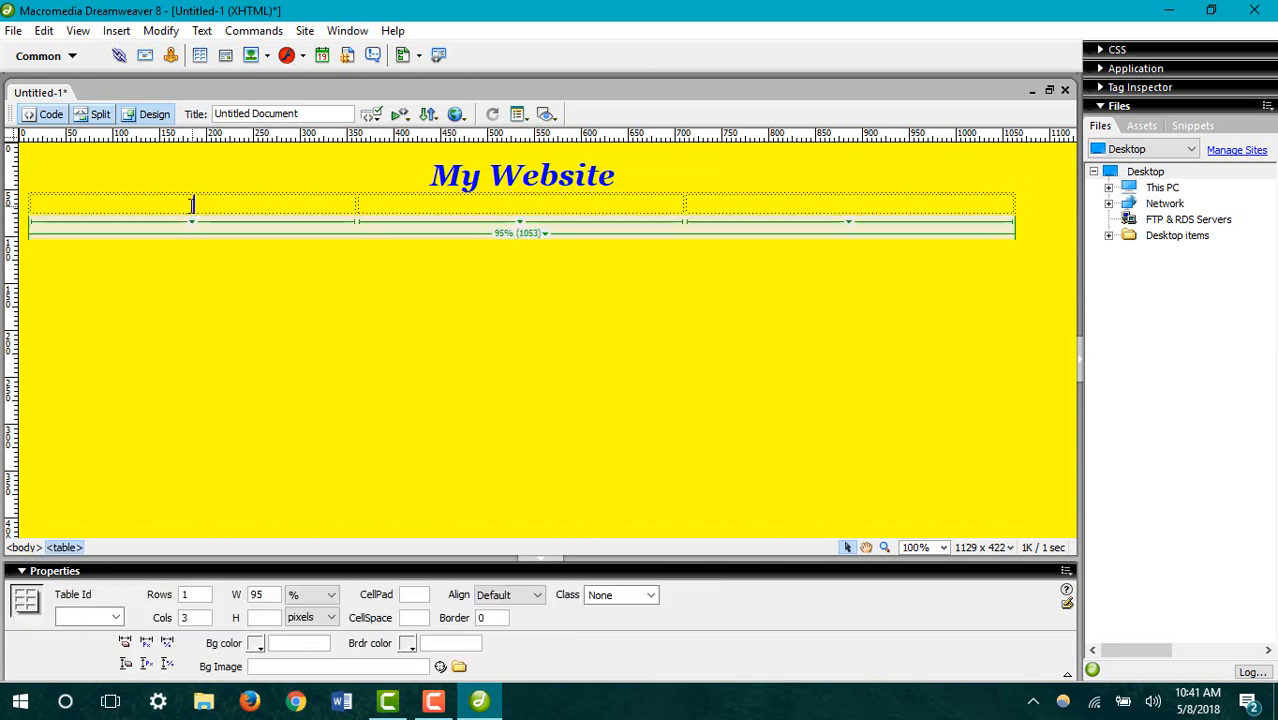
click(193, 204)
text(About Me)
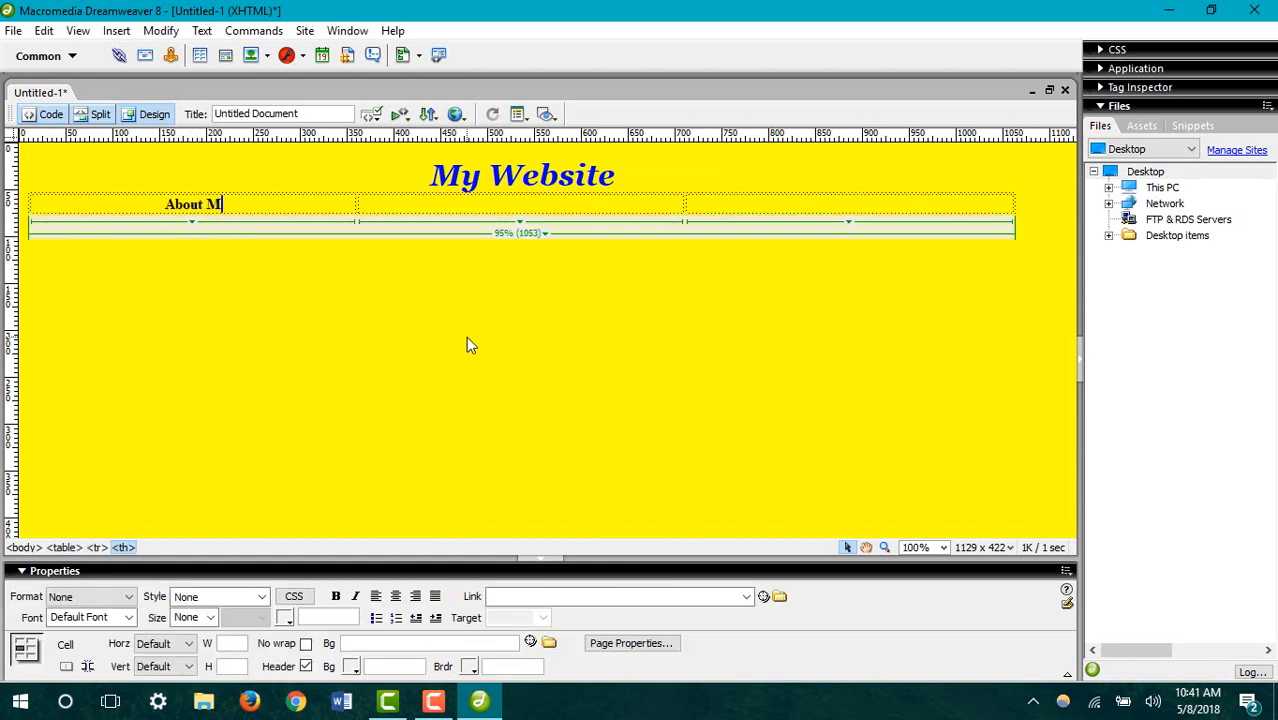
click(598, 202)
text(Movies)
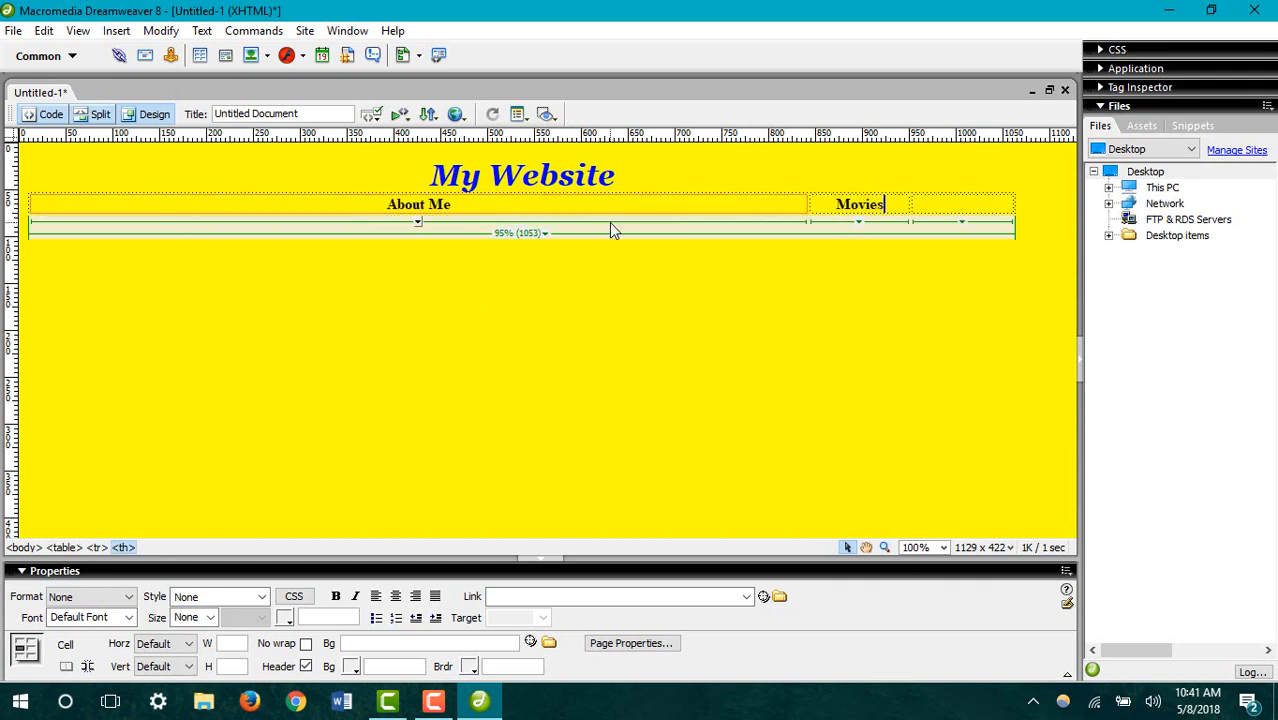
click(964, 200)
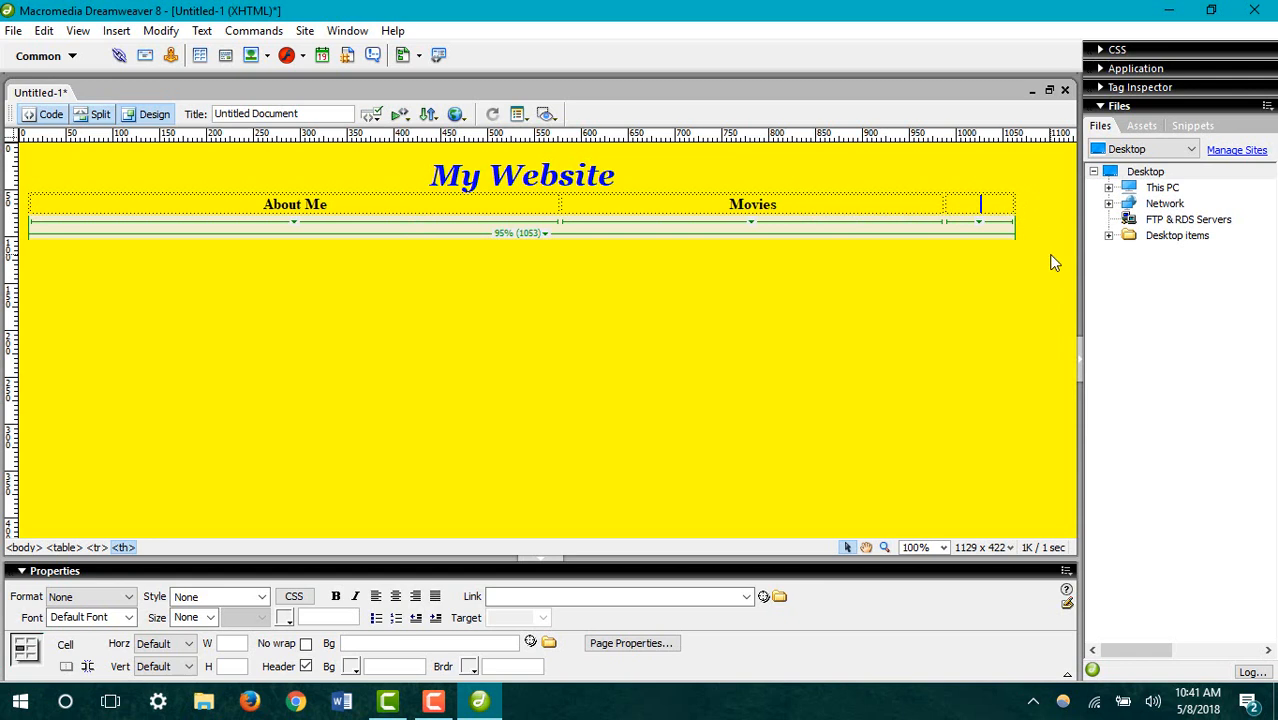
text(Sports)
key(Return)
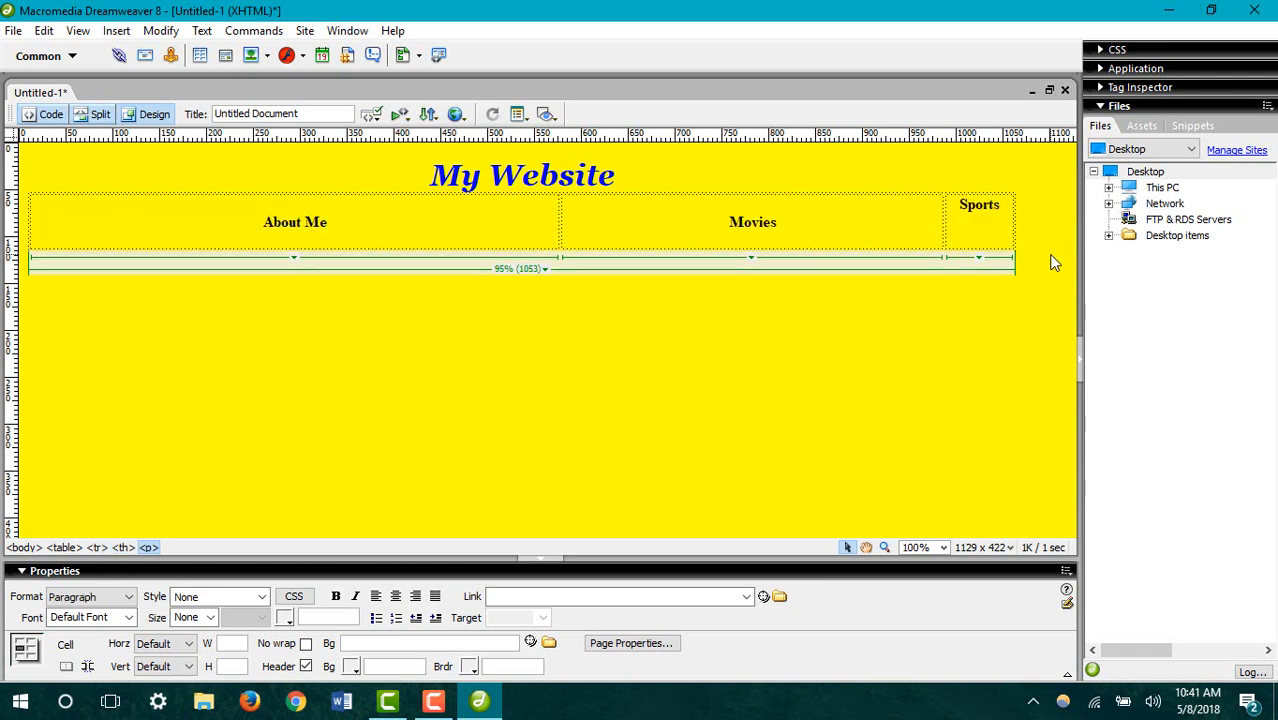
key(BackSpace)
key(BackSpace)
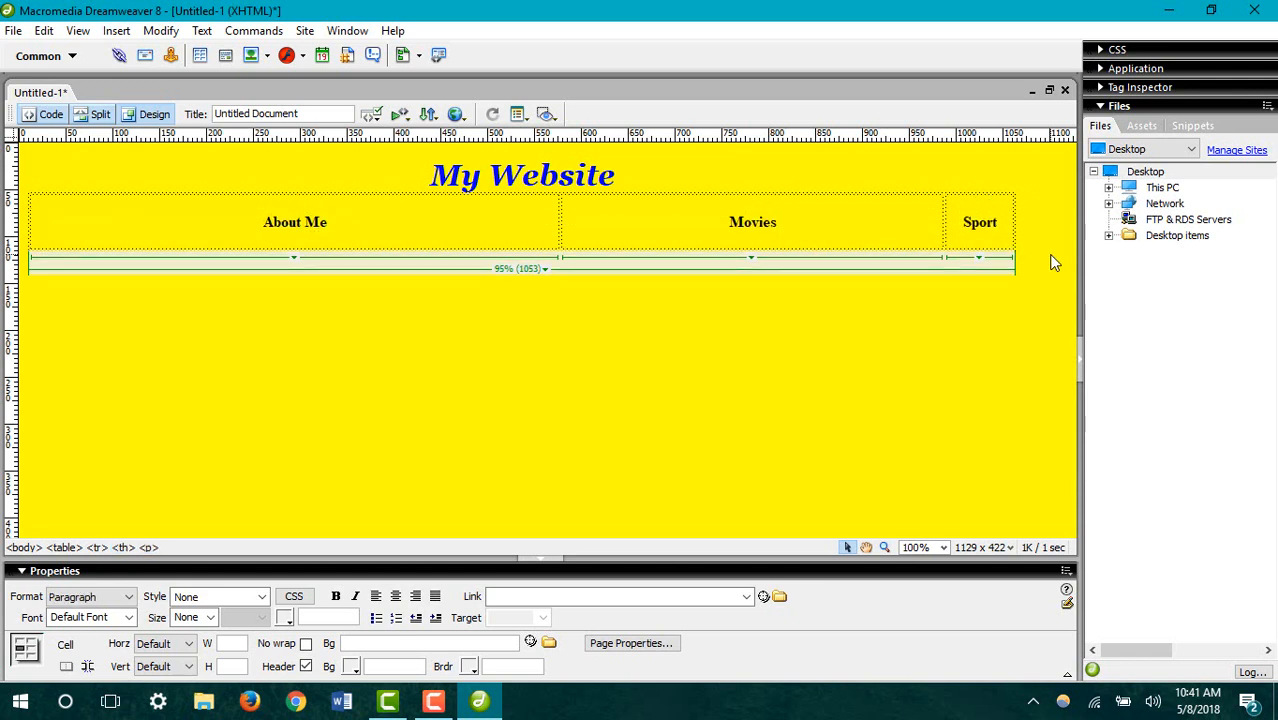
text(s)
- Start a centered paragraph below the table with the Georgia, Times New Roman, Times, serif font, xx-large size and red (#FF0000) text
click(699, 338)
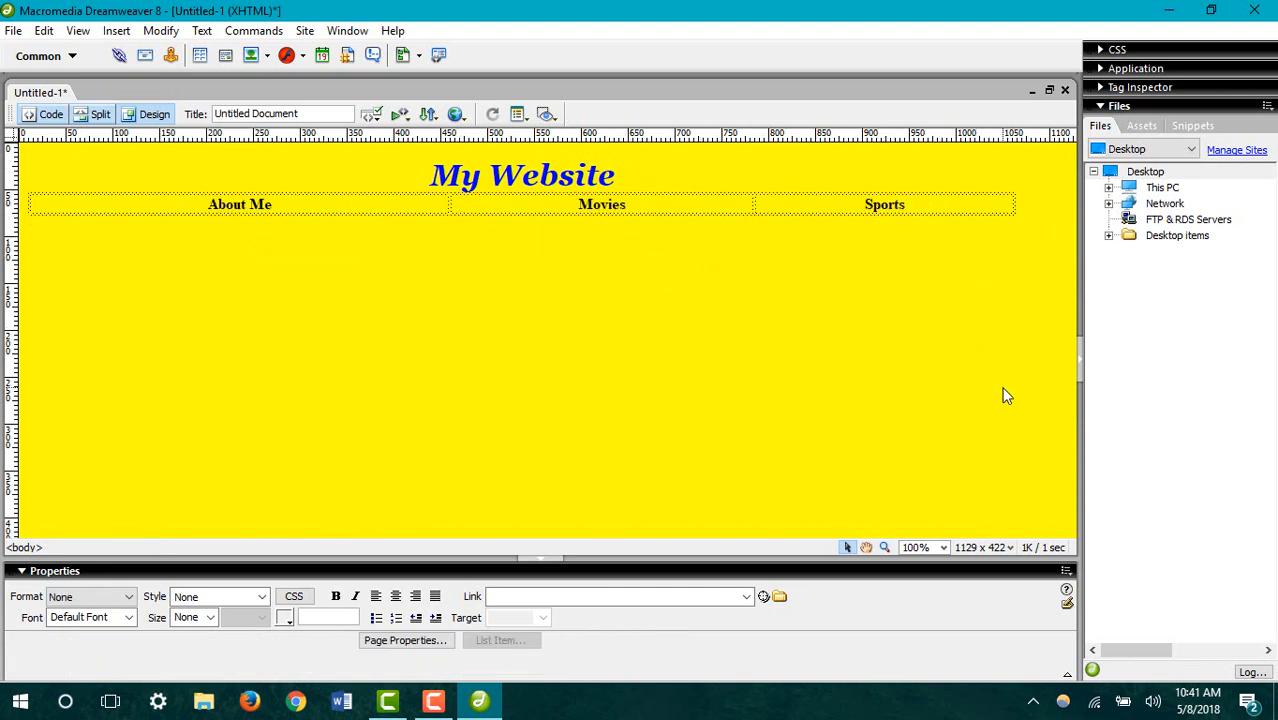
key(Return)
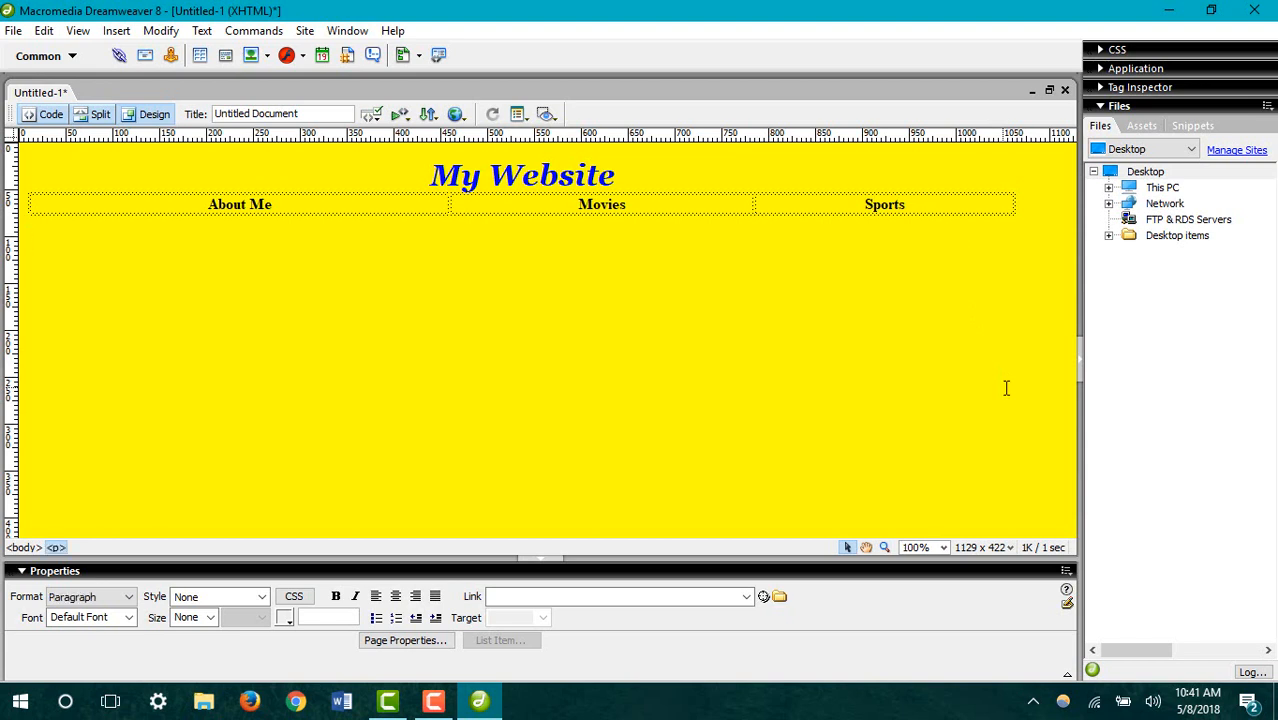
click(395, 596)
click(128, 617)
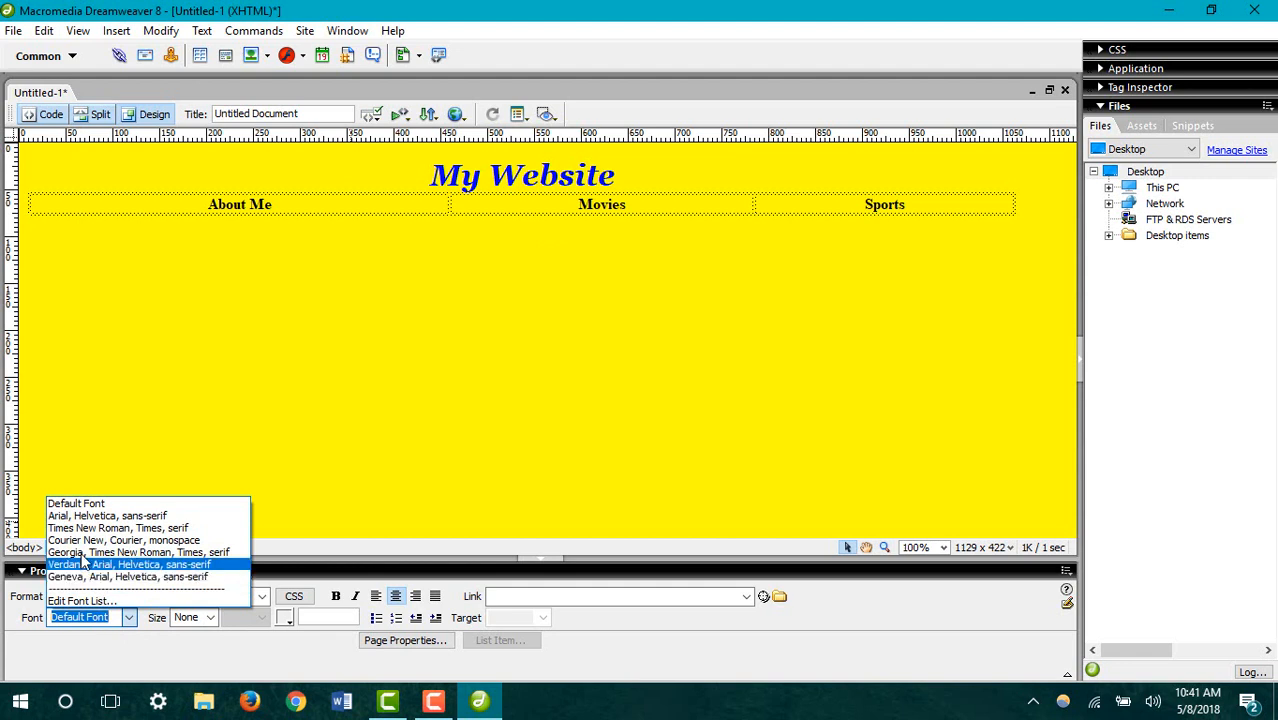
click(92, 552)
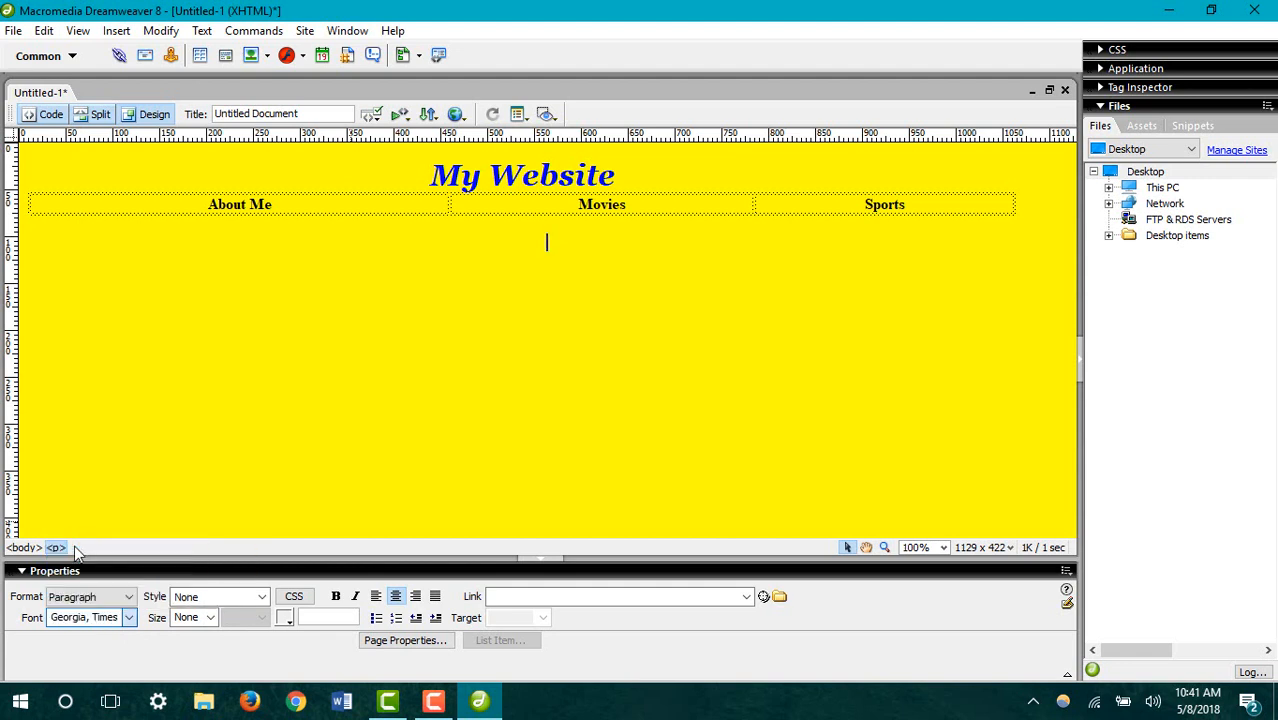
click(211, 618)
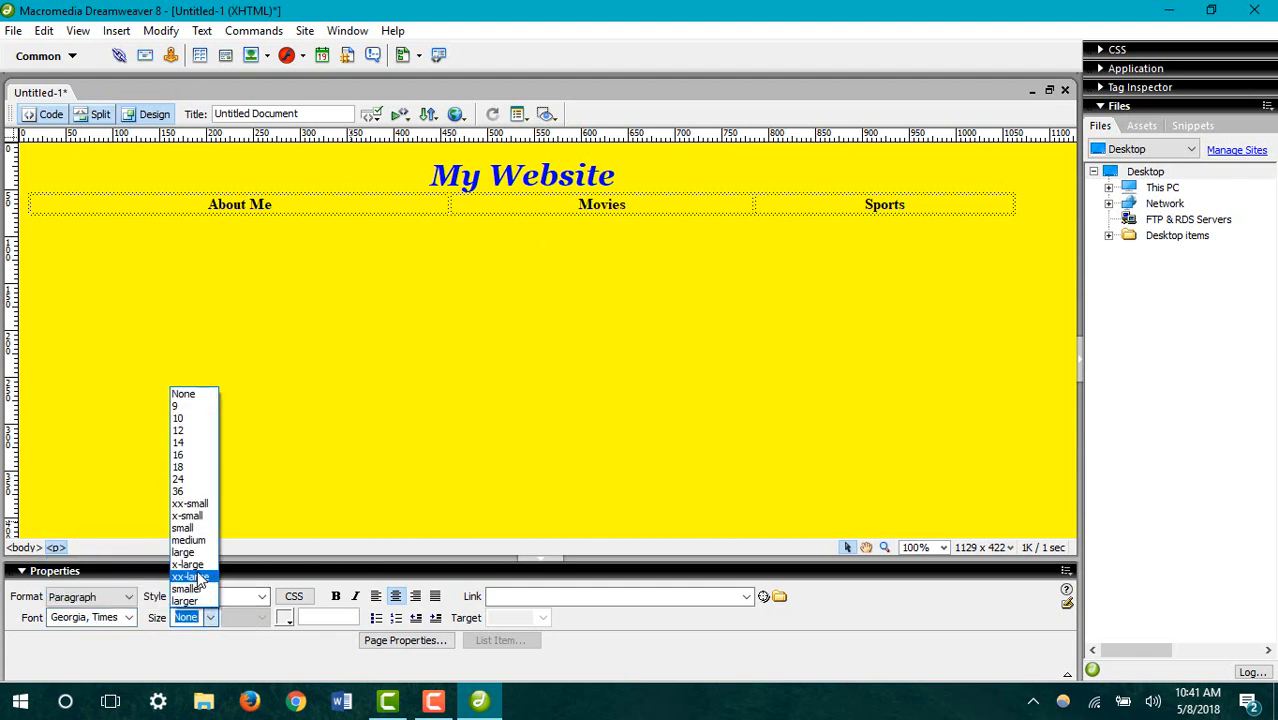
click(200, 590)
click(284, 617)
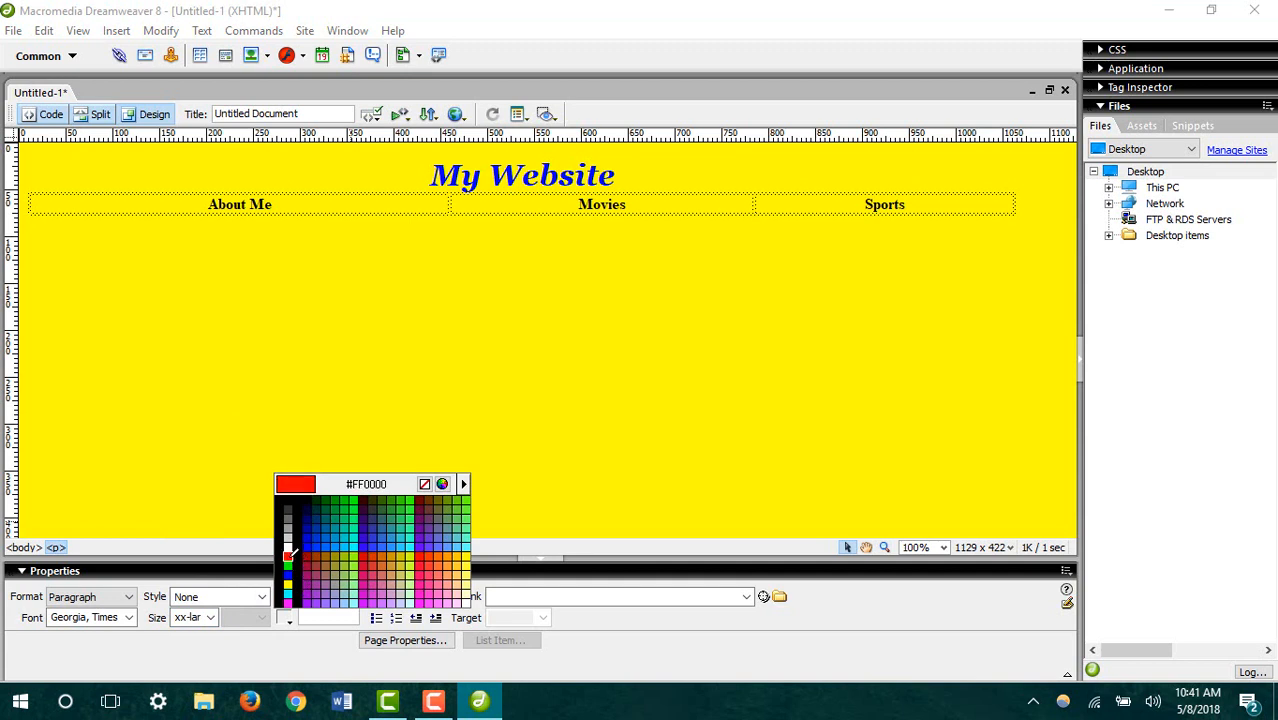
click(290, 552)
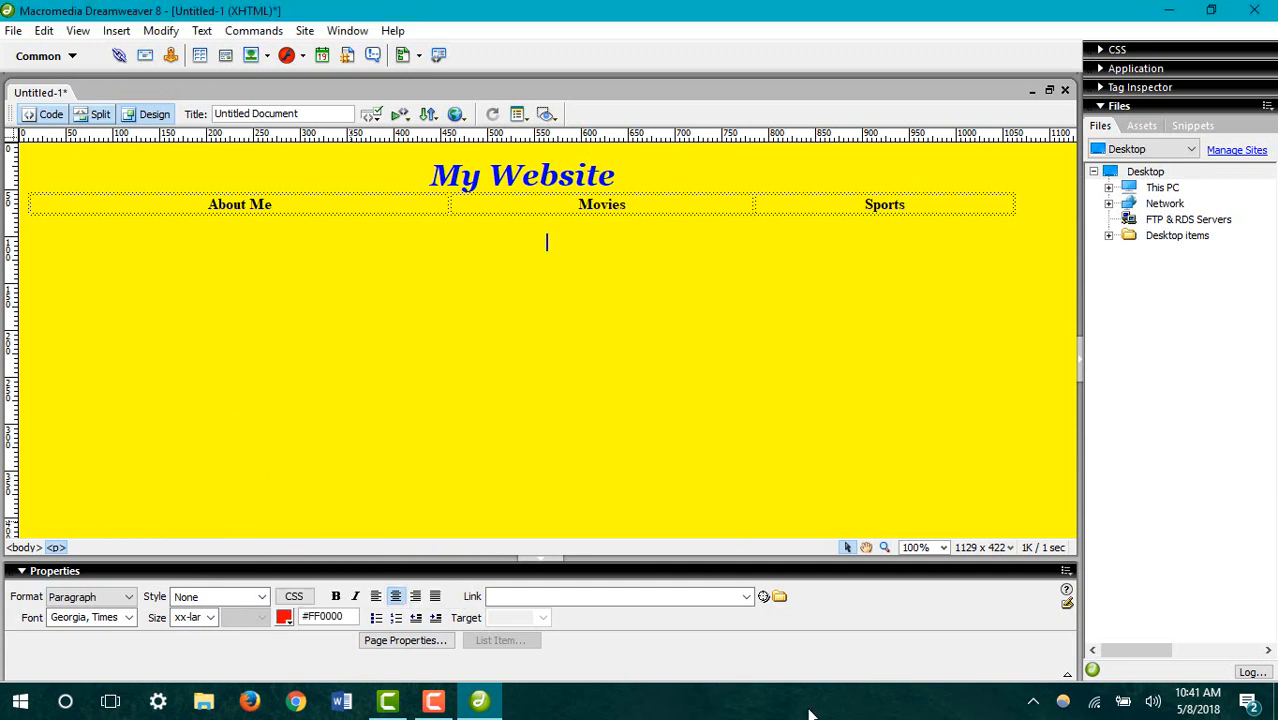
- Enter "Welcome to my website. Feel free to have a look around! :)" below the table, followed by a new paragraph
text(Welcome)
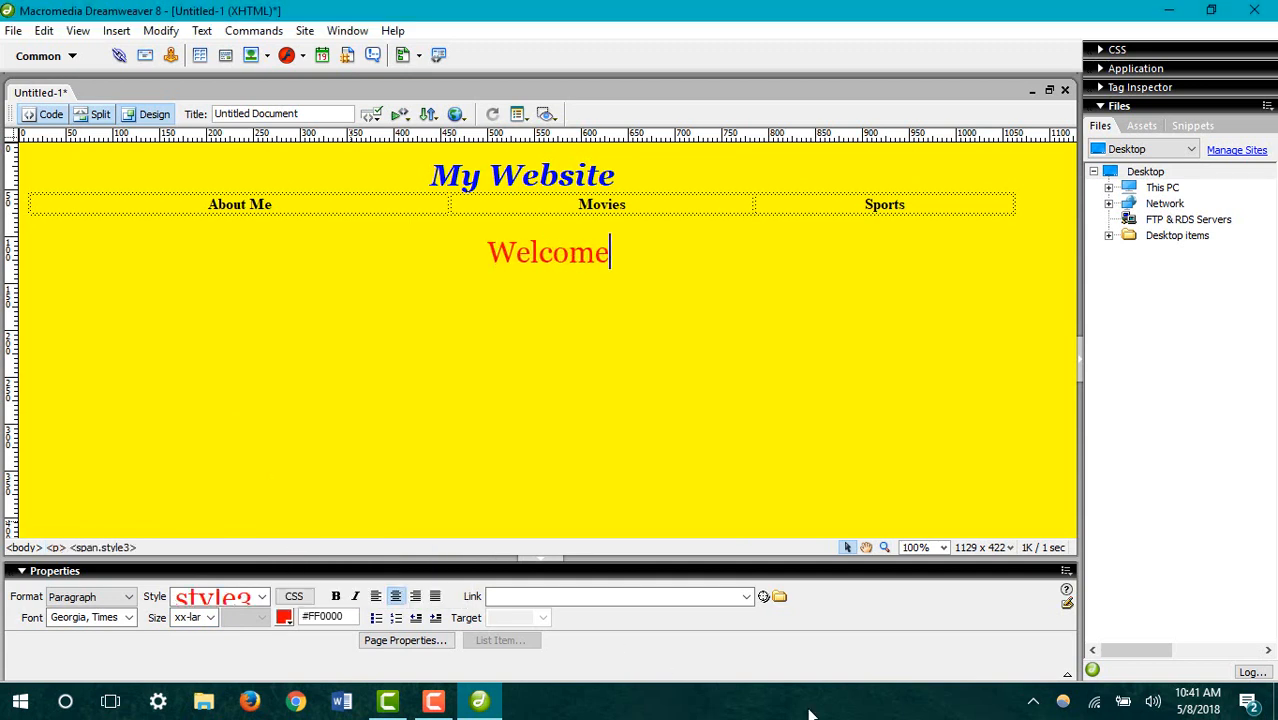
text( to my website)
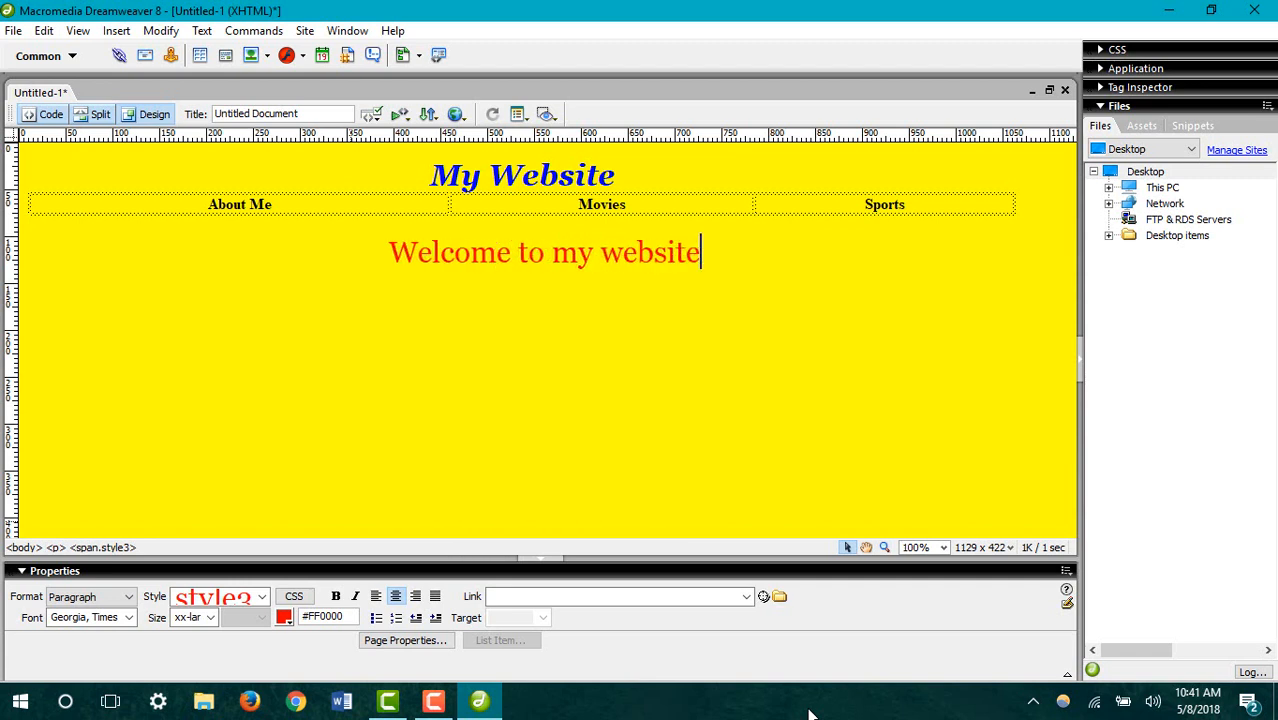
text(. Feel free to hav)
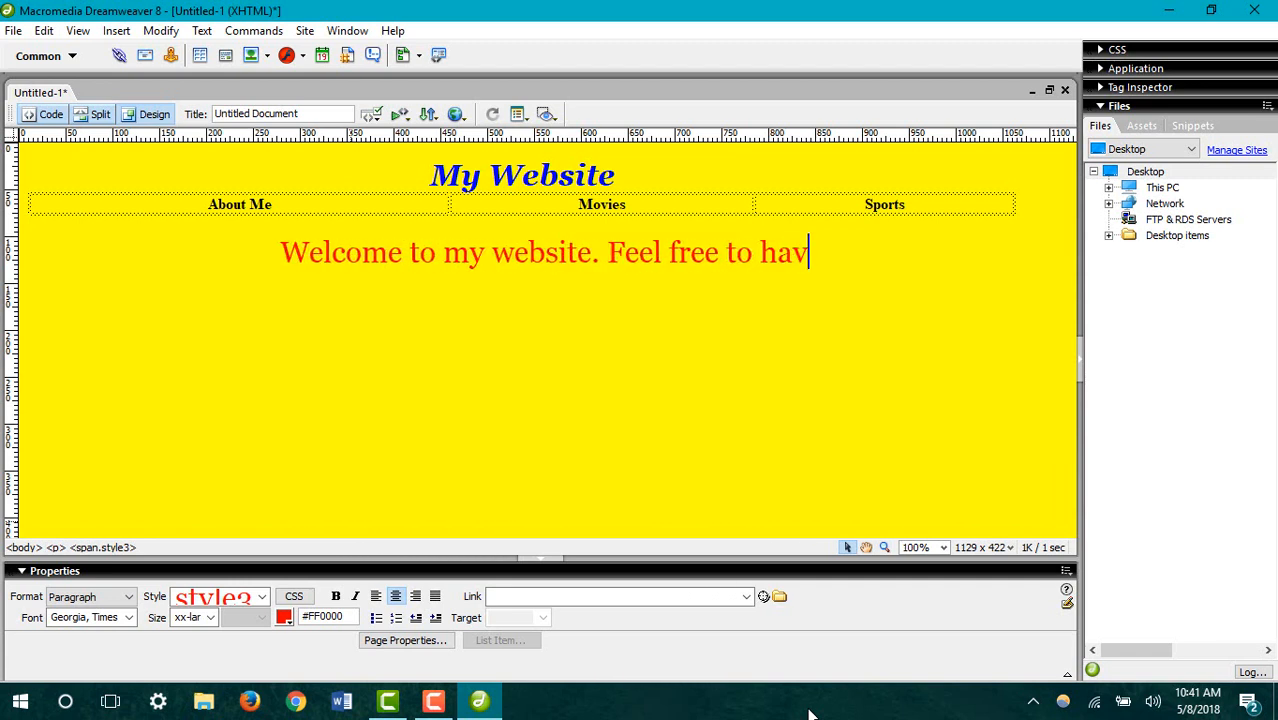
text(e a lokk around! :))
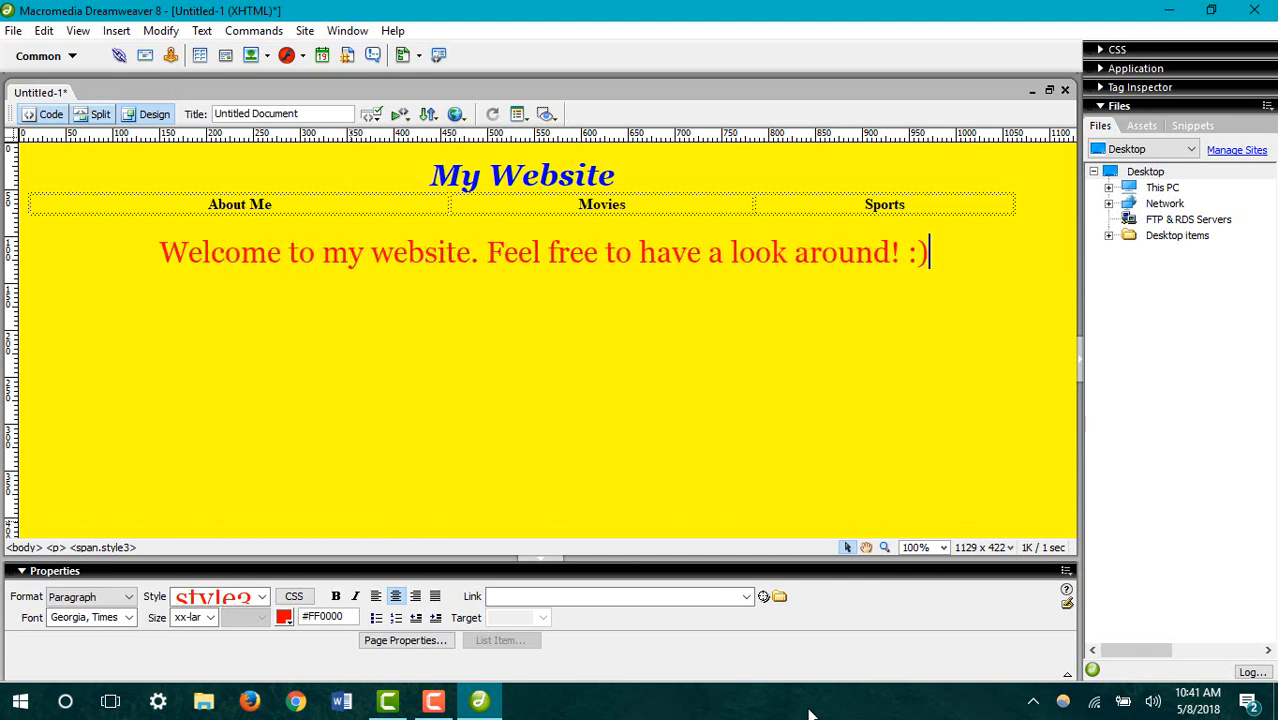
key(Return)
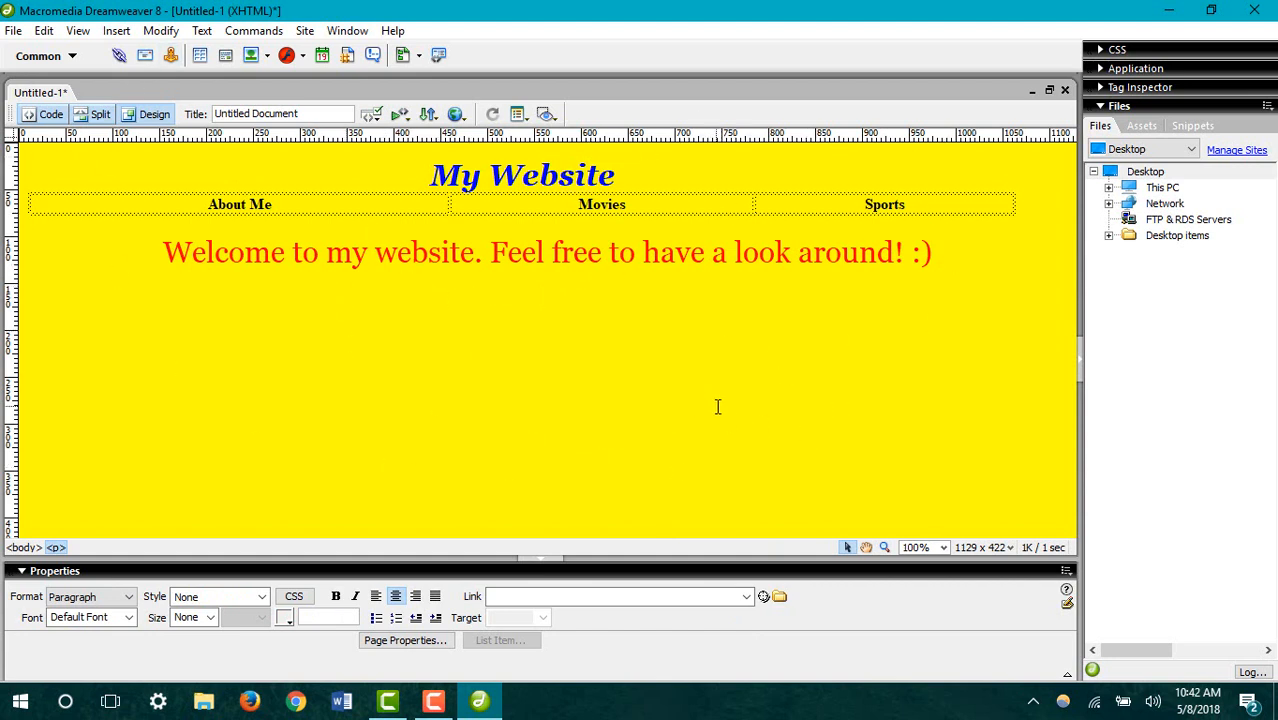
- Save the page as index.html in the "First Initial, Last Name" folder on the Desktop
click(13, 31)
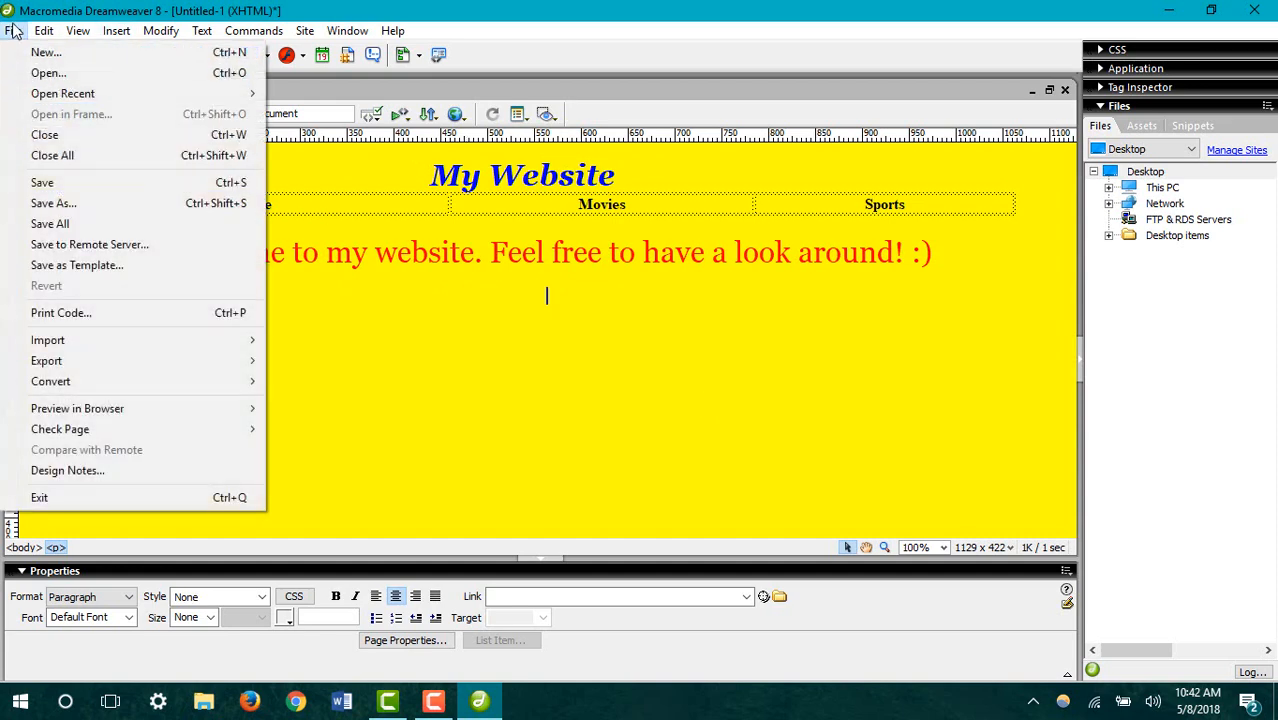
click(62, 188)
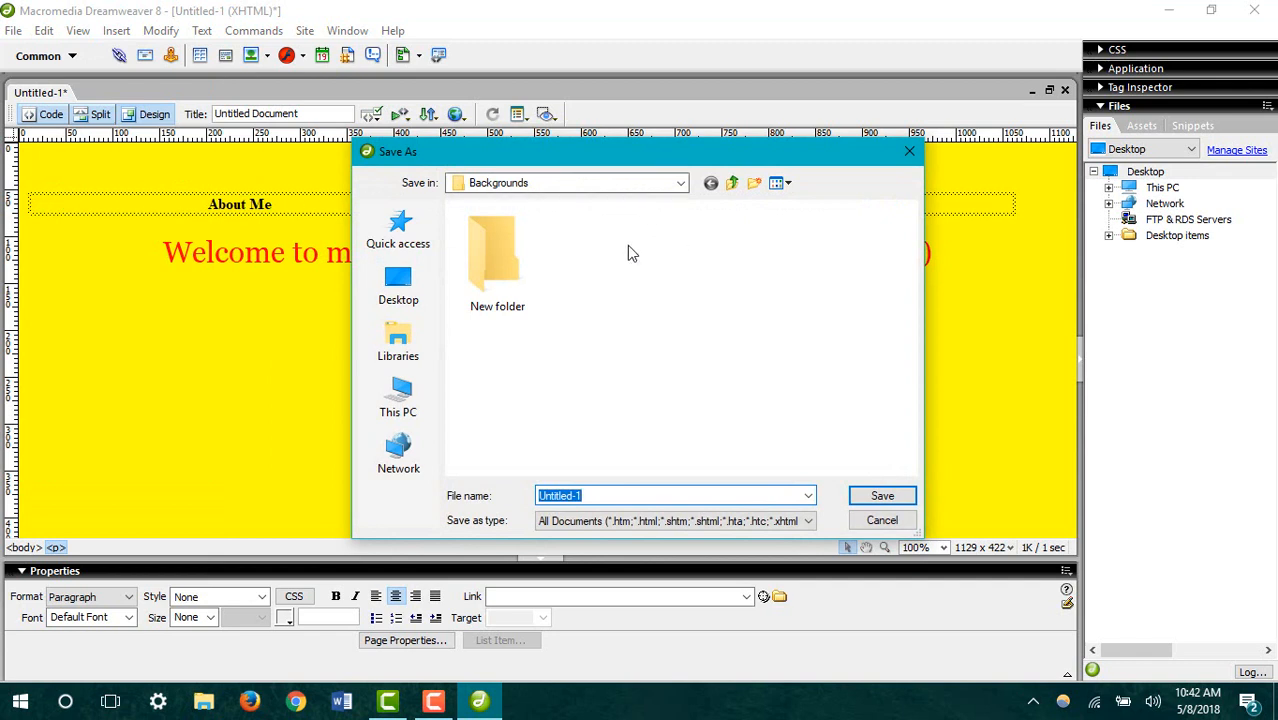
click(398, 292)
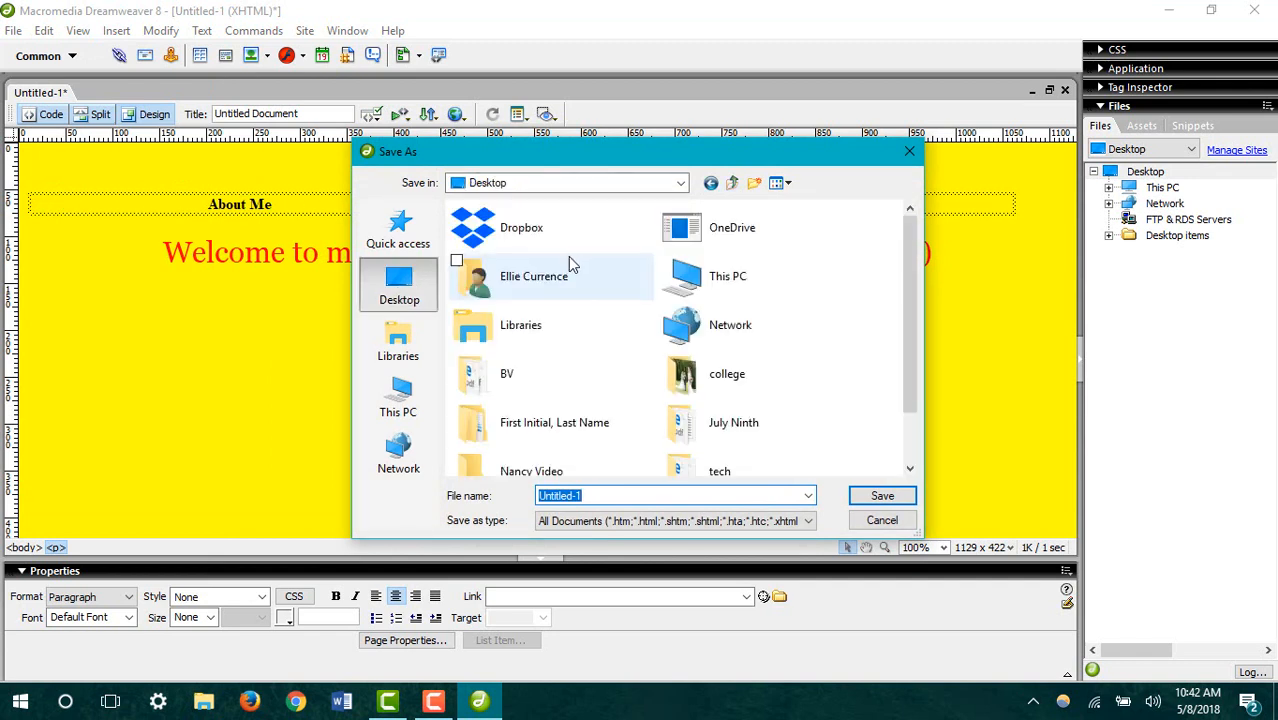
click(577, 423)
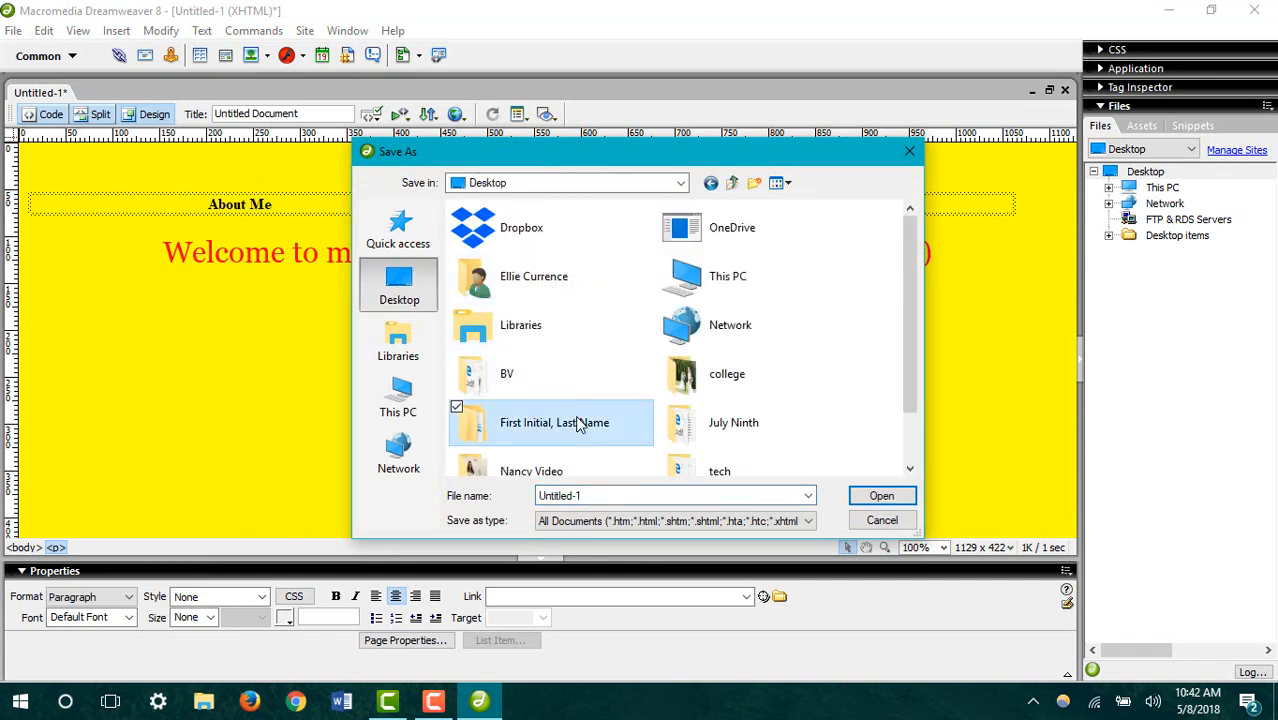
click(484, 420)
double_click(481, 414)
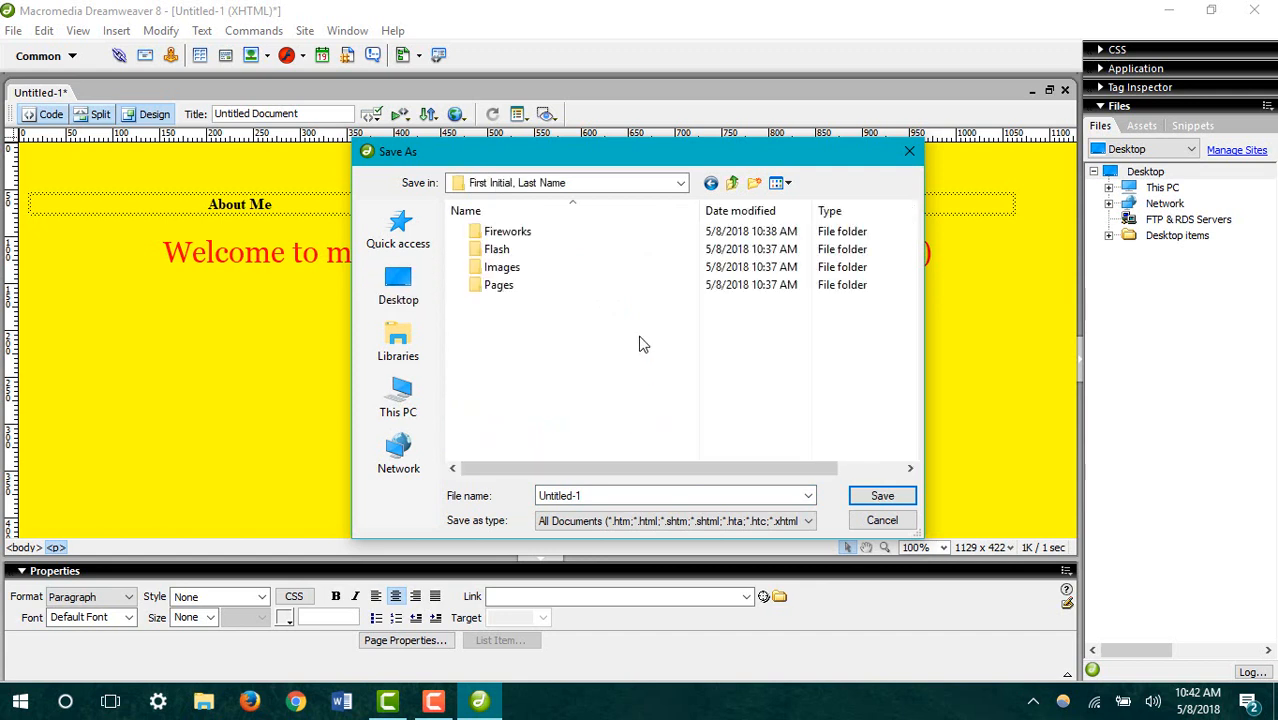
double_click(600, 495)
text(index.html)
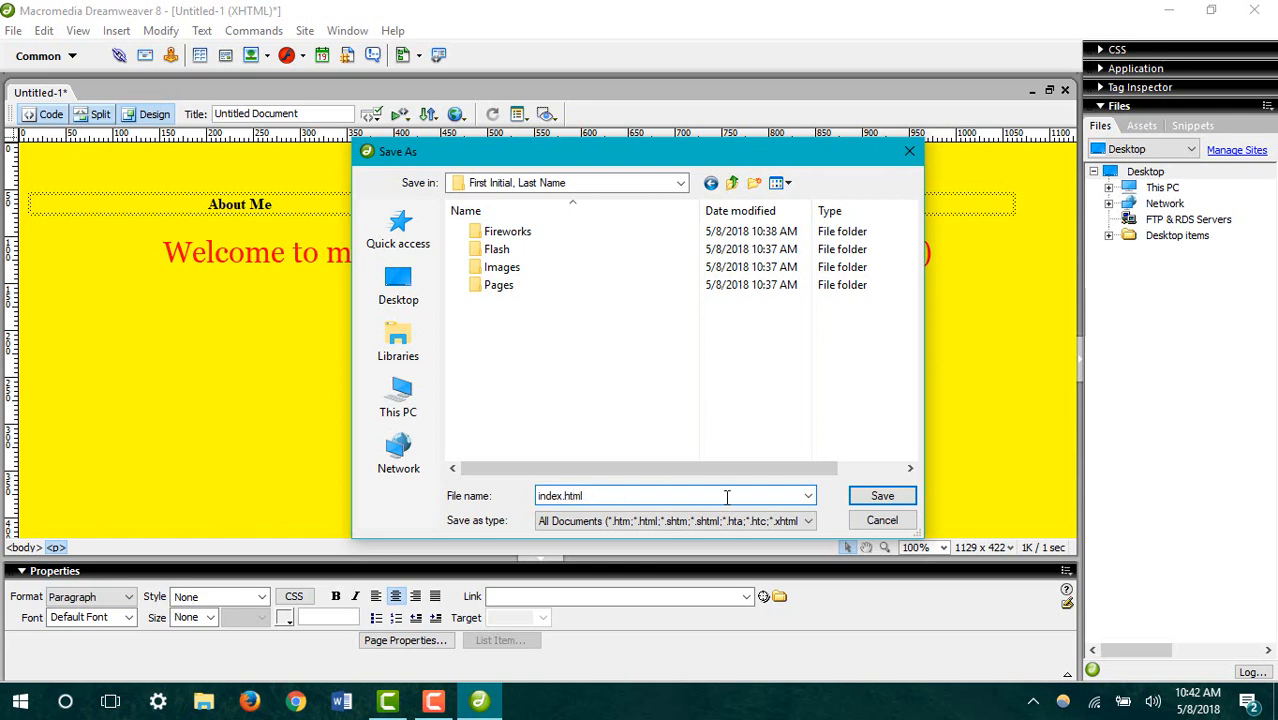
click(883, 496)
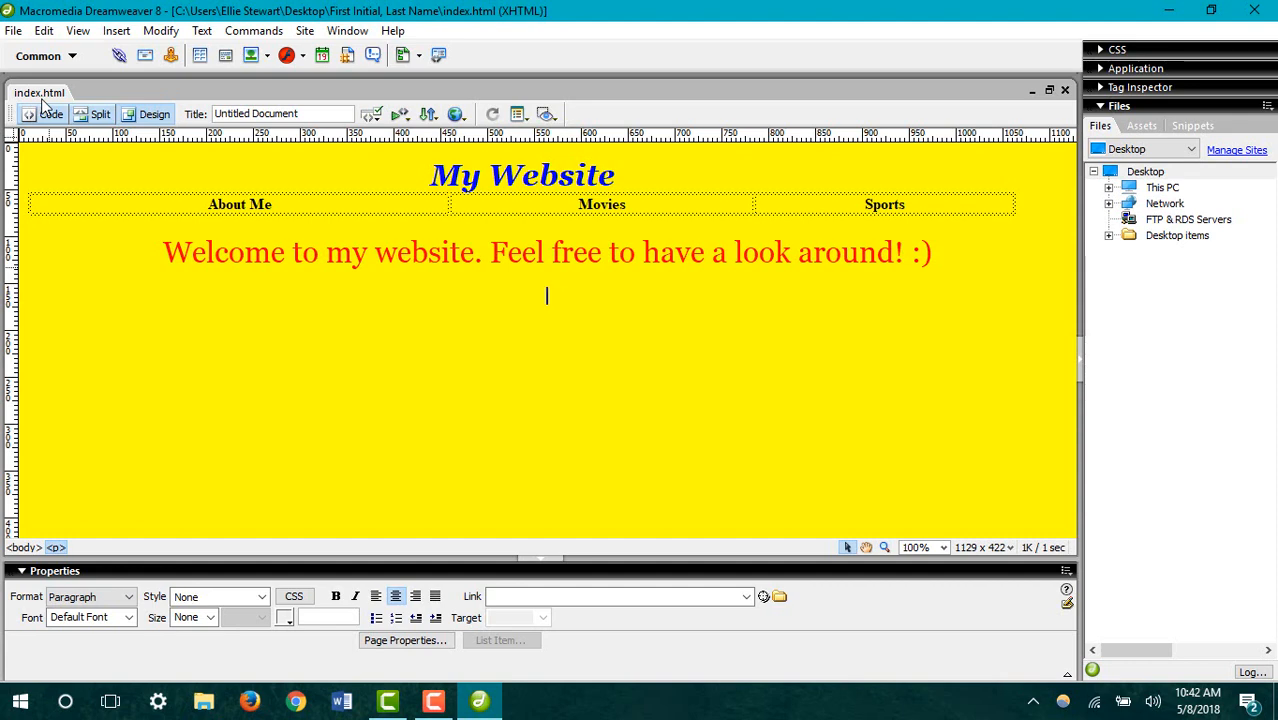
- Create a new basic HTML page with the XHTML 1.0 Transitional document type
click(14, 31)
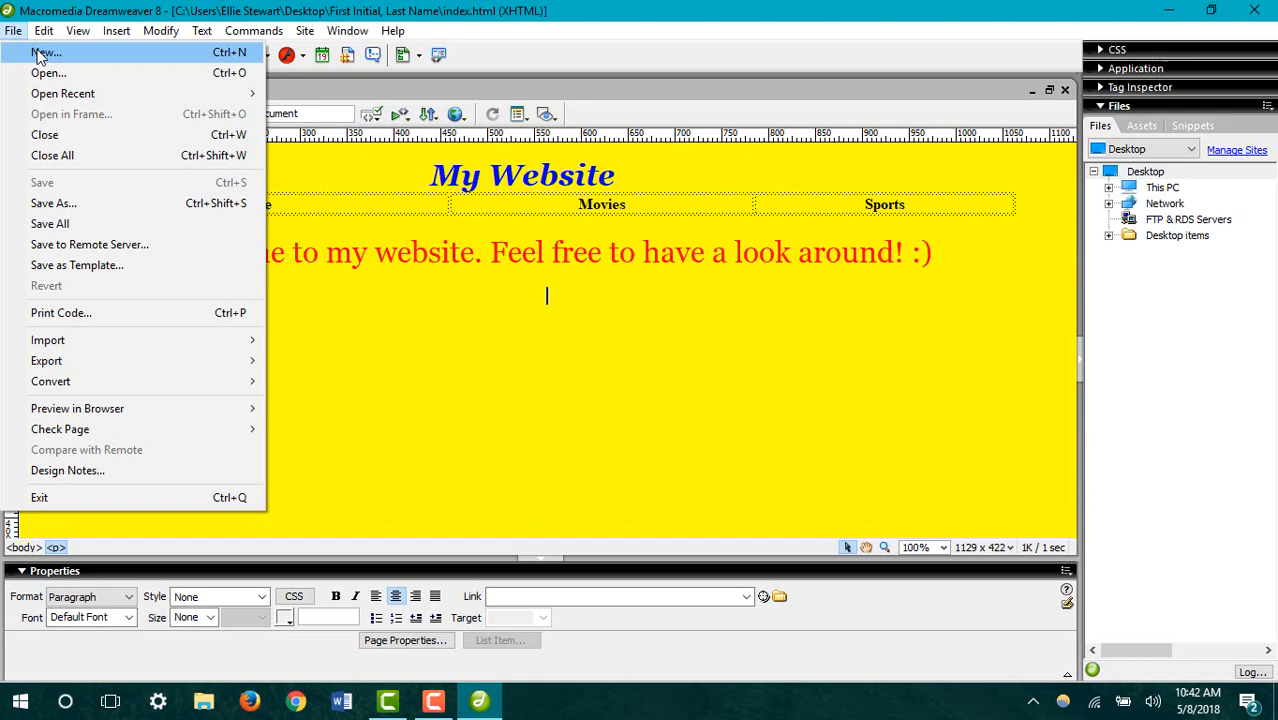
click(40, 53)
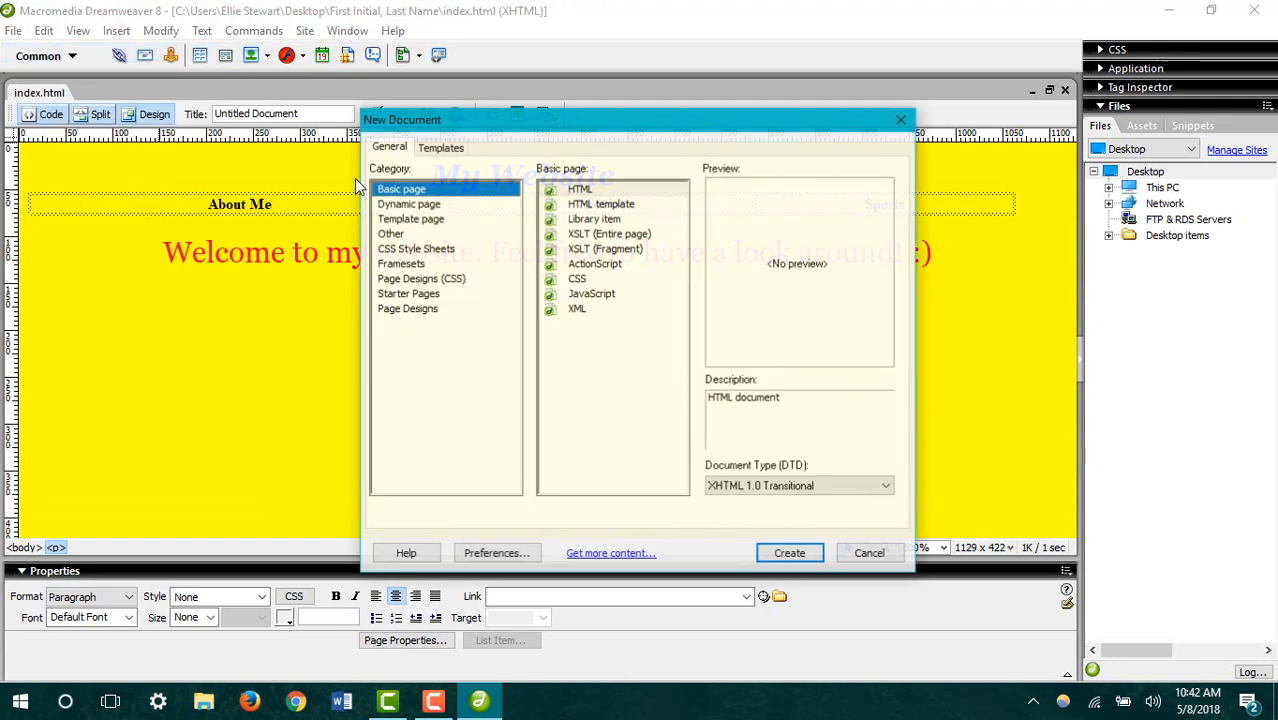
click(604, 191)
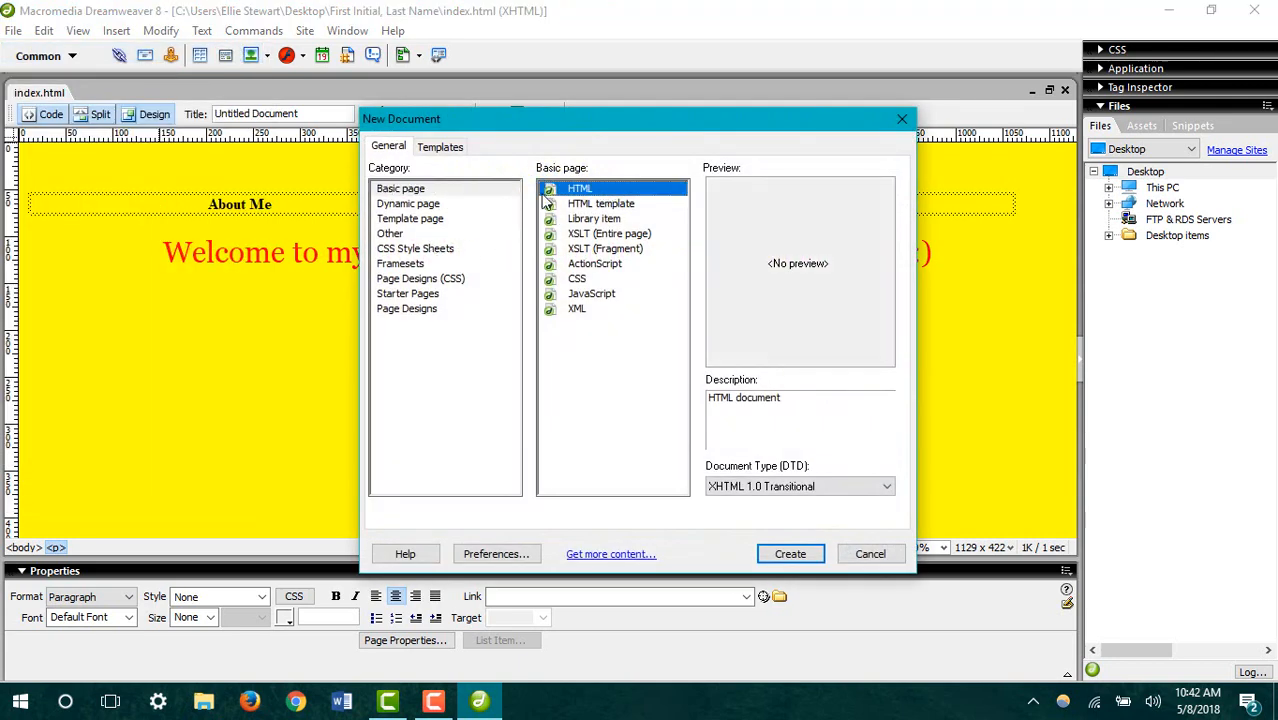
click(790, 555)
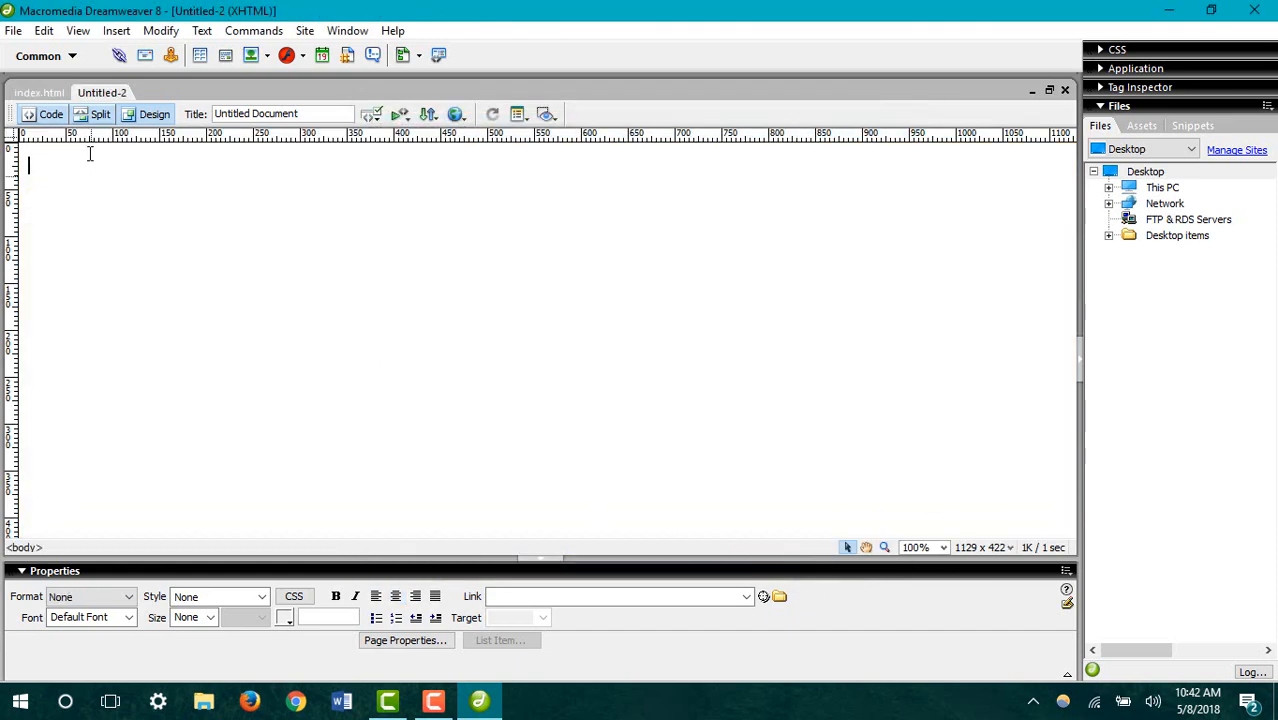
click(60, 94)
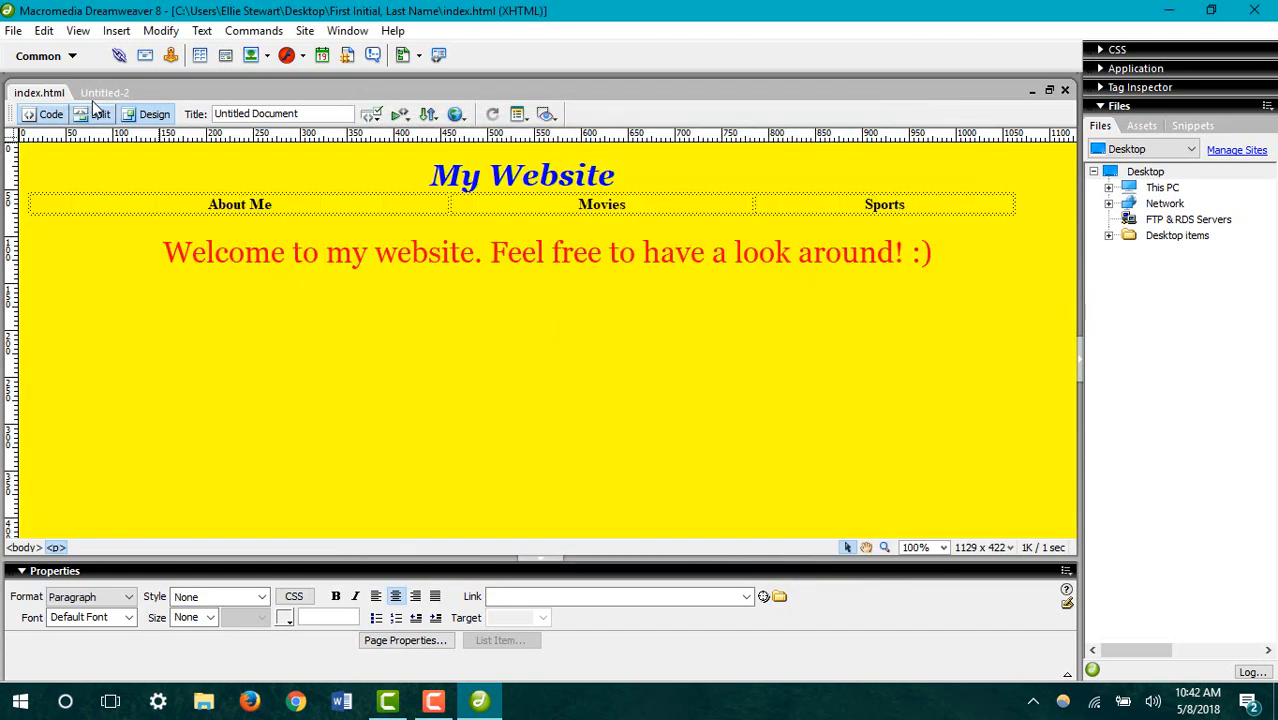
click(102, 93)
click(45, 93)
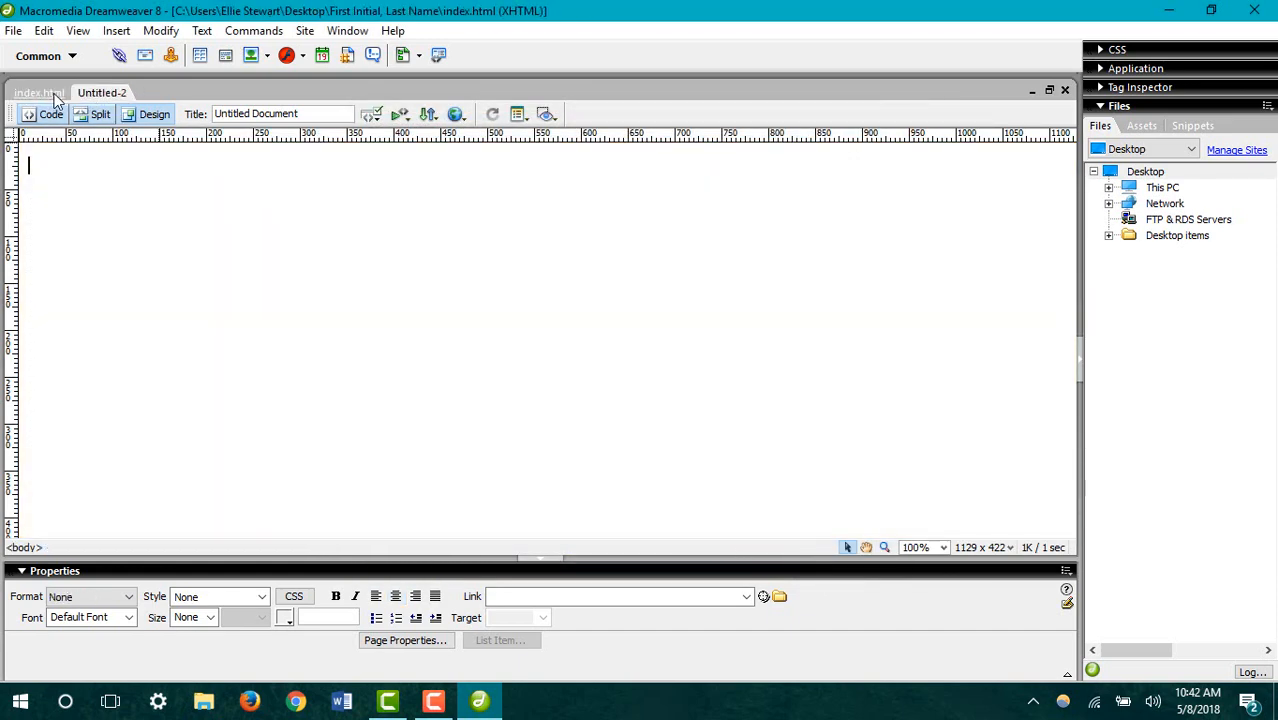
click(98, 93)
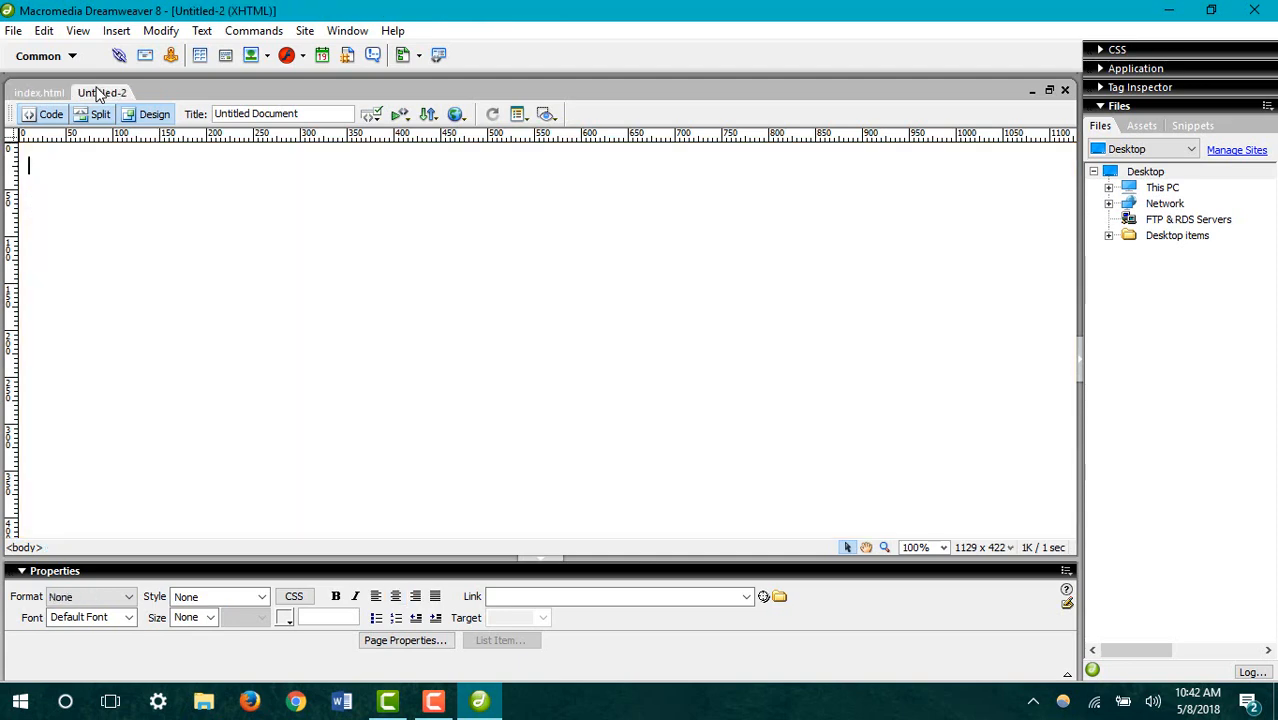
- Set the new page's background color to blue (#0000FF)
click(400, 641)
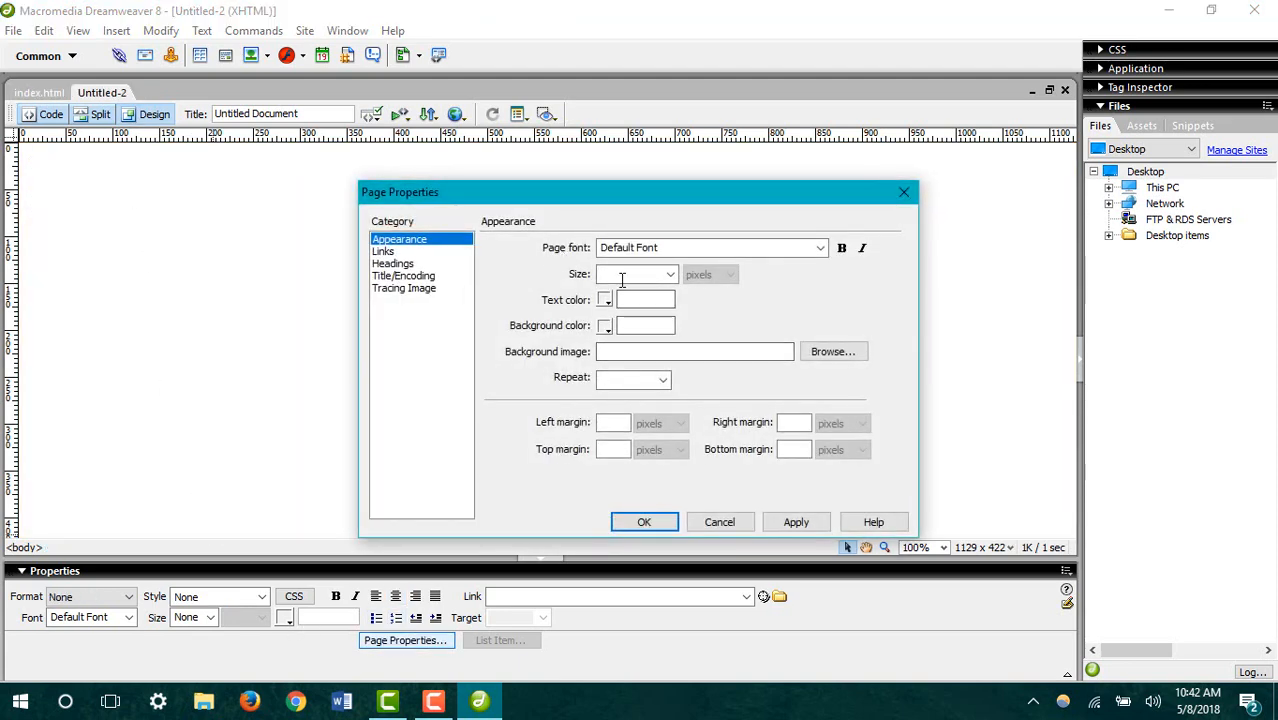
click(603, 328)
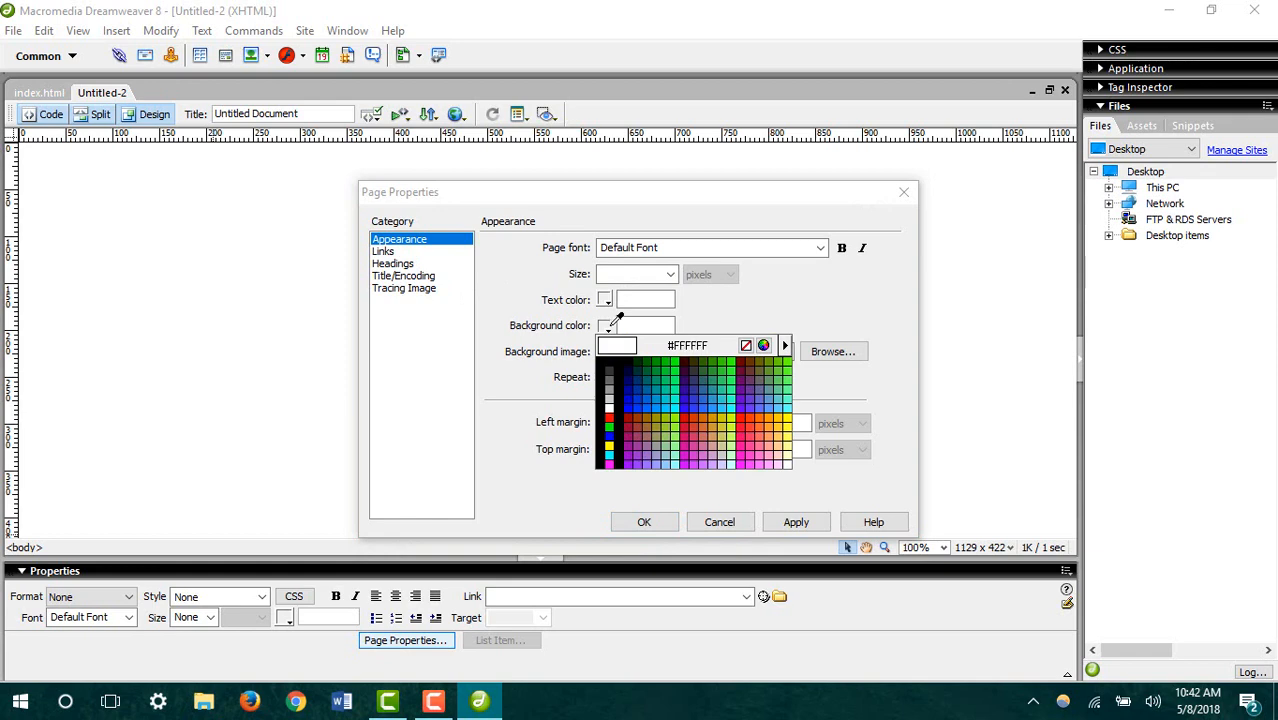
click(612, 434)
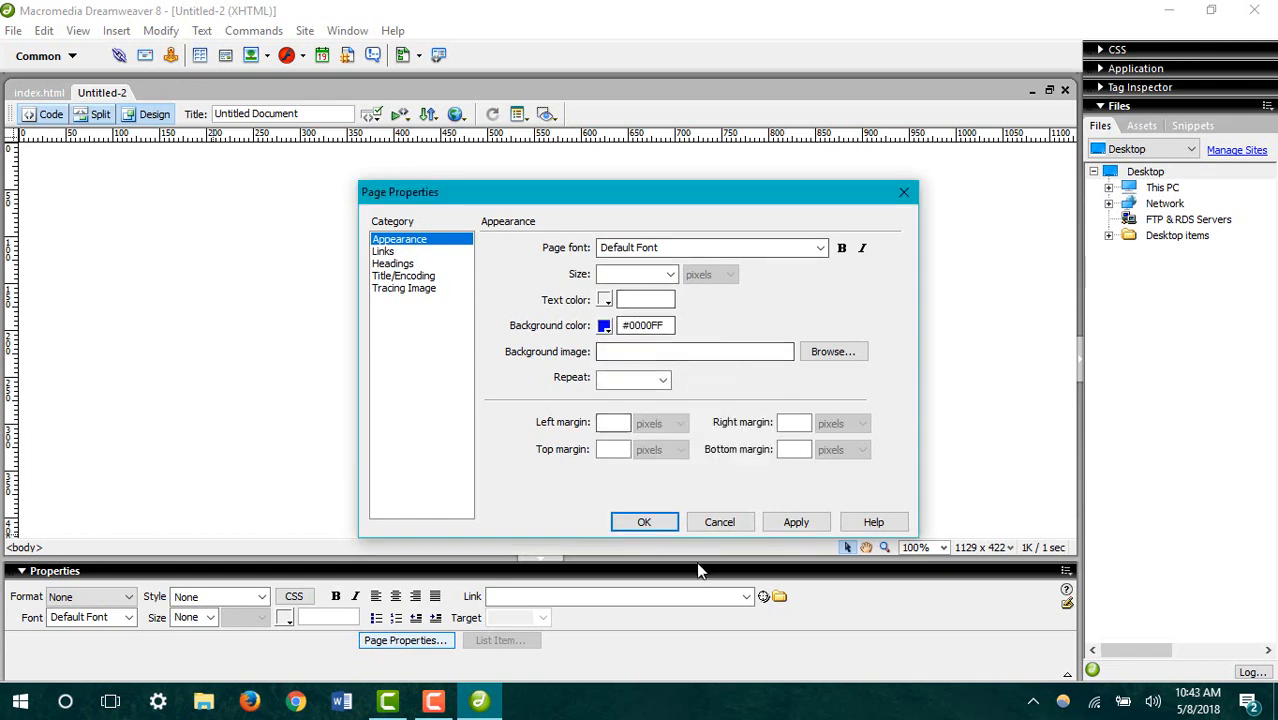
click(644, 521)
- Copy the captioned navigation table from index.html and paste it into the new blue page
click(62, 93)
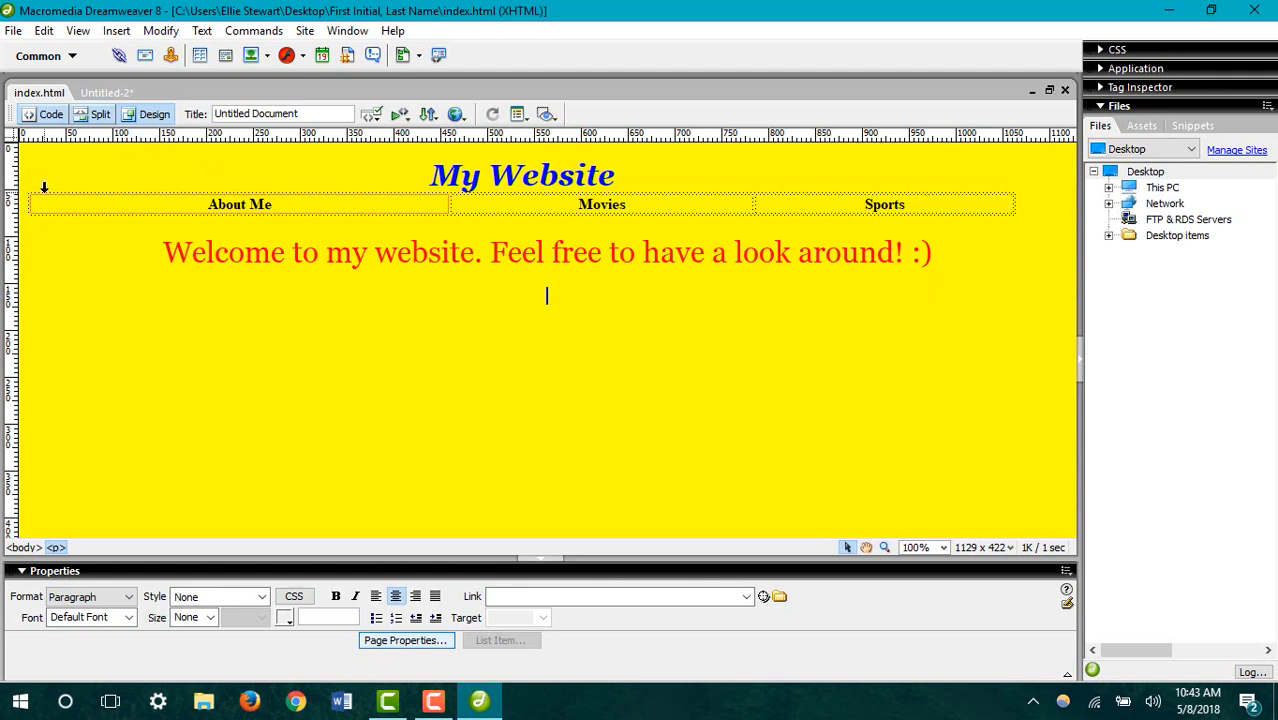
click(451, 219)
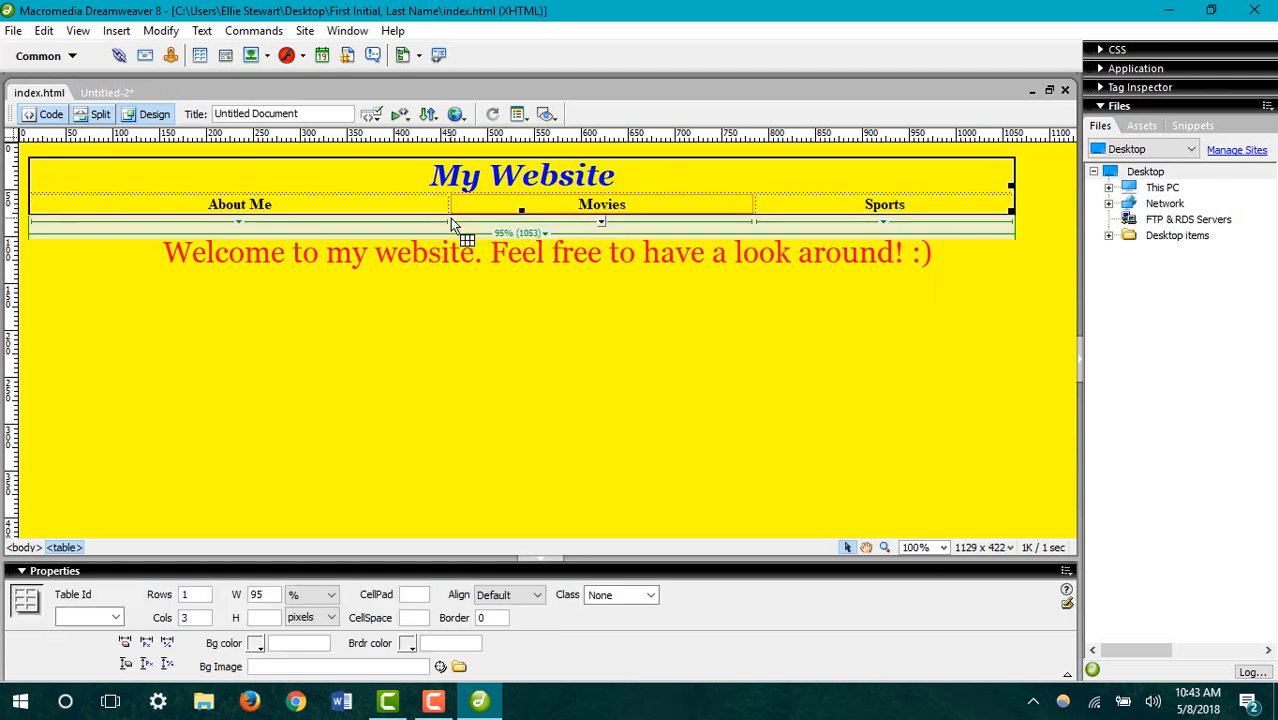
right_click(412, 160)
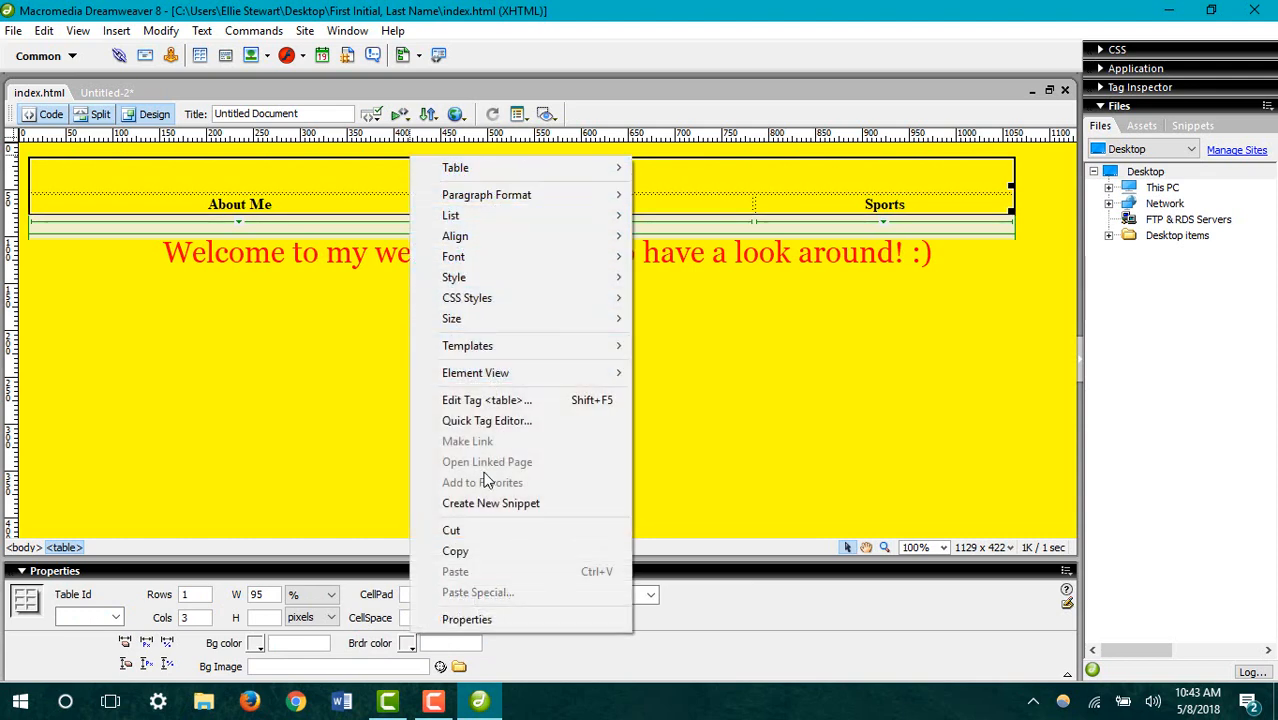
click(455, 551)
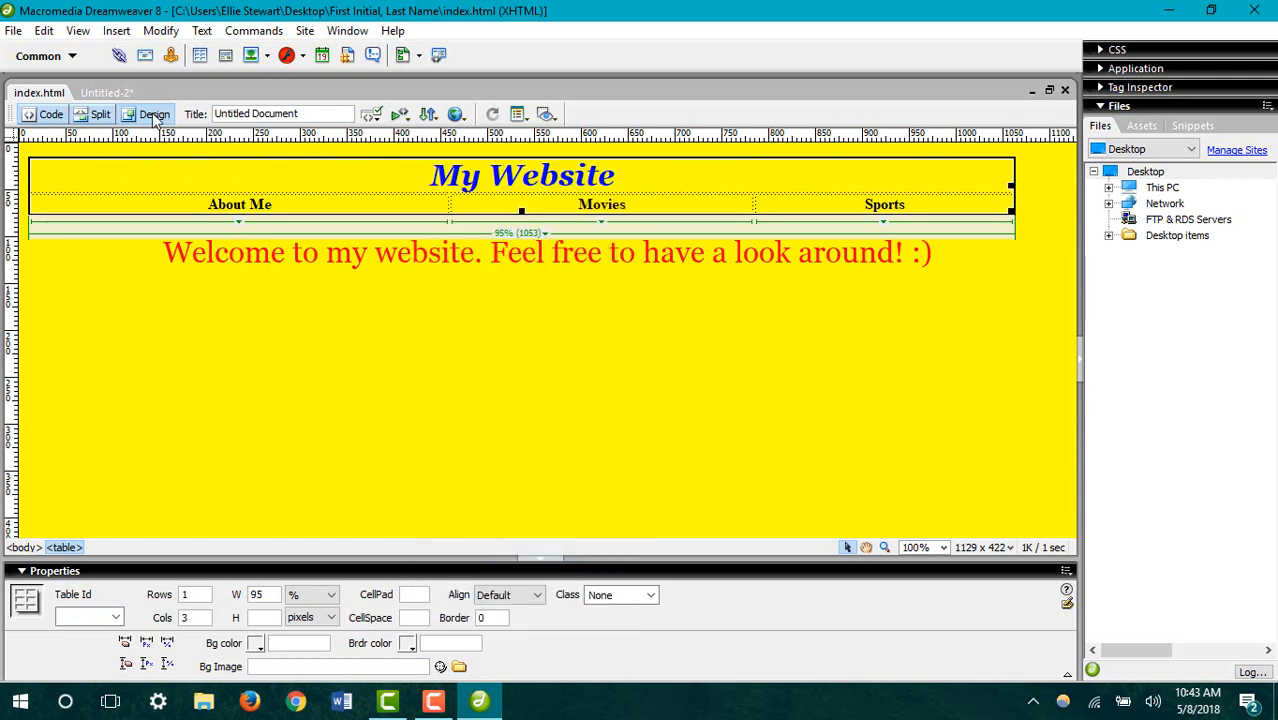
click(105, 92)
right_click(304, 200)
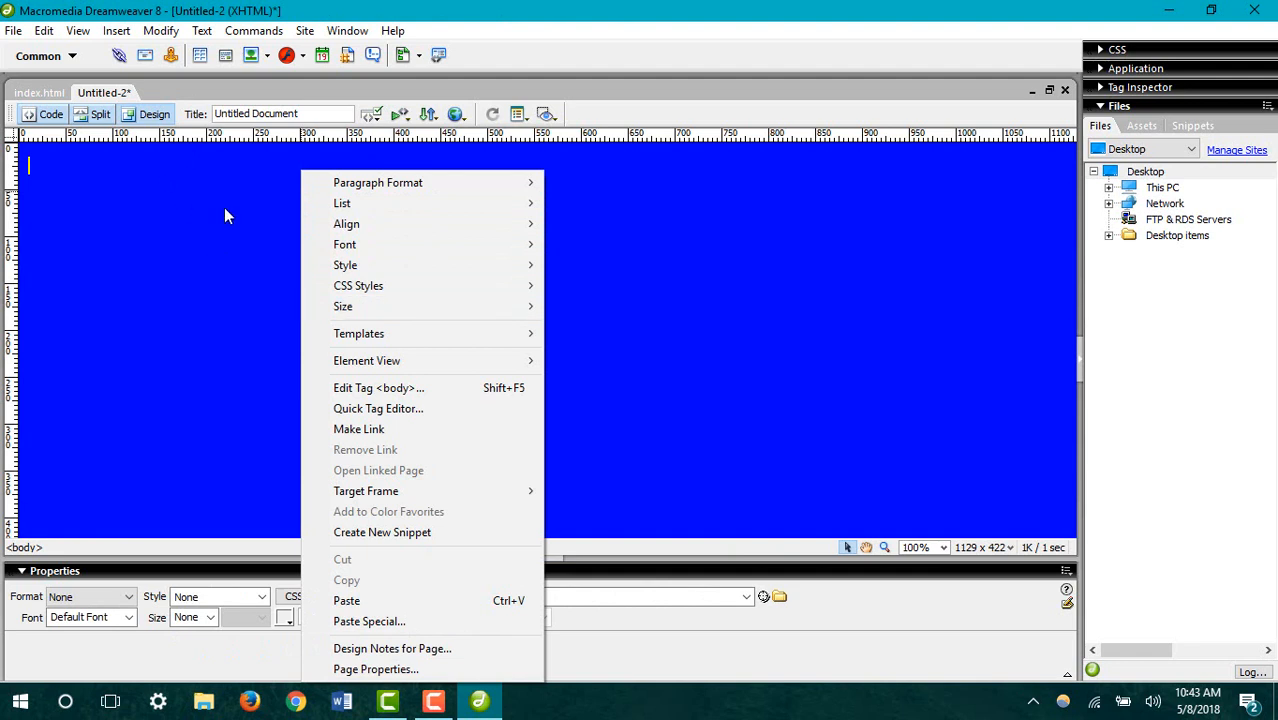
click(416, 600)
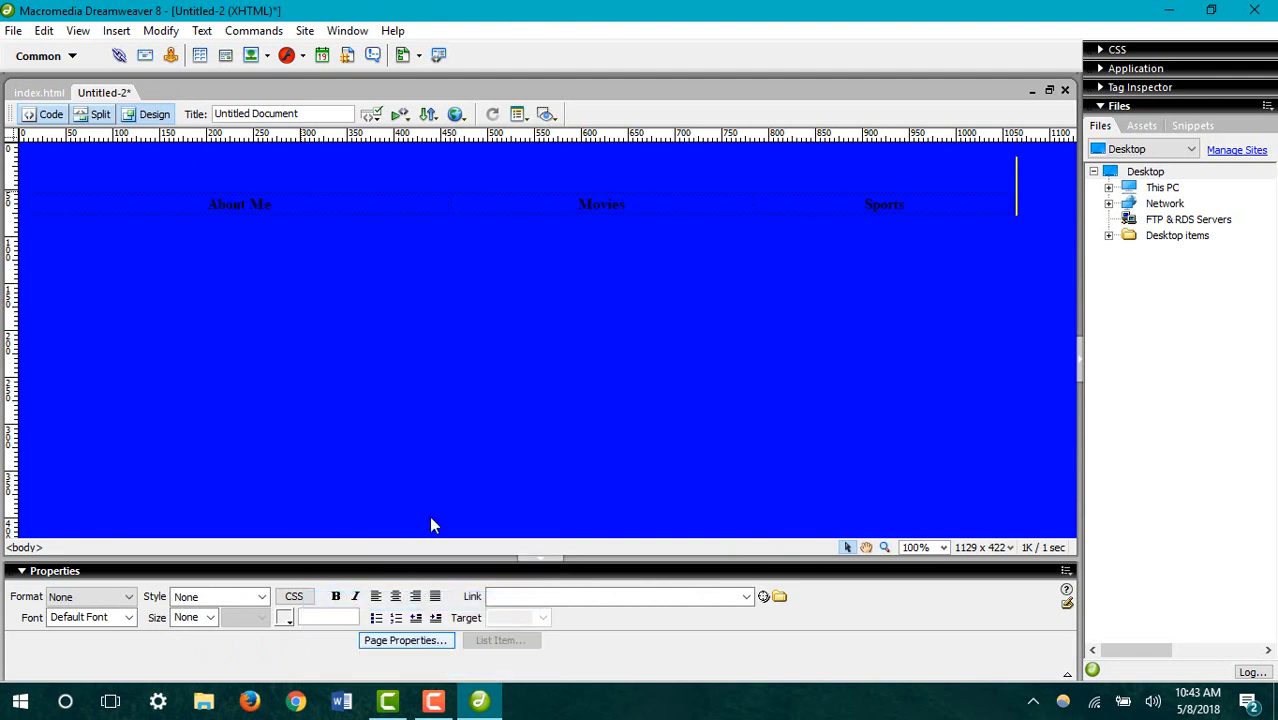
- Recolor the "My Website" caption on the blue page white
click(526, 176)
drag(637, 177, 428, 173)
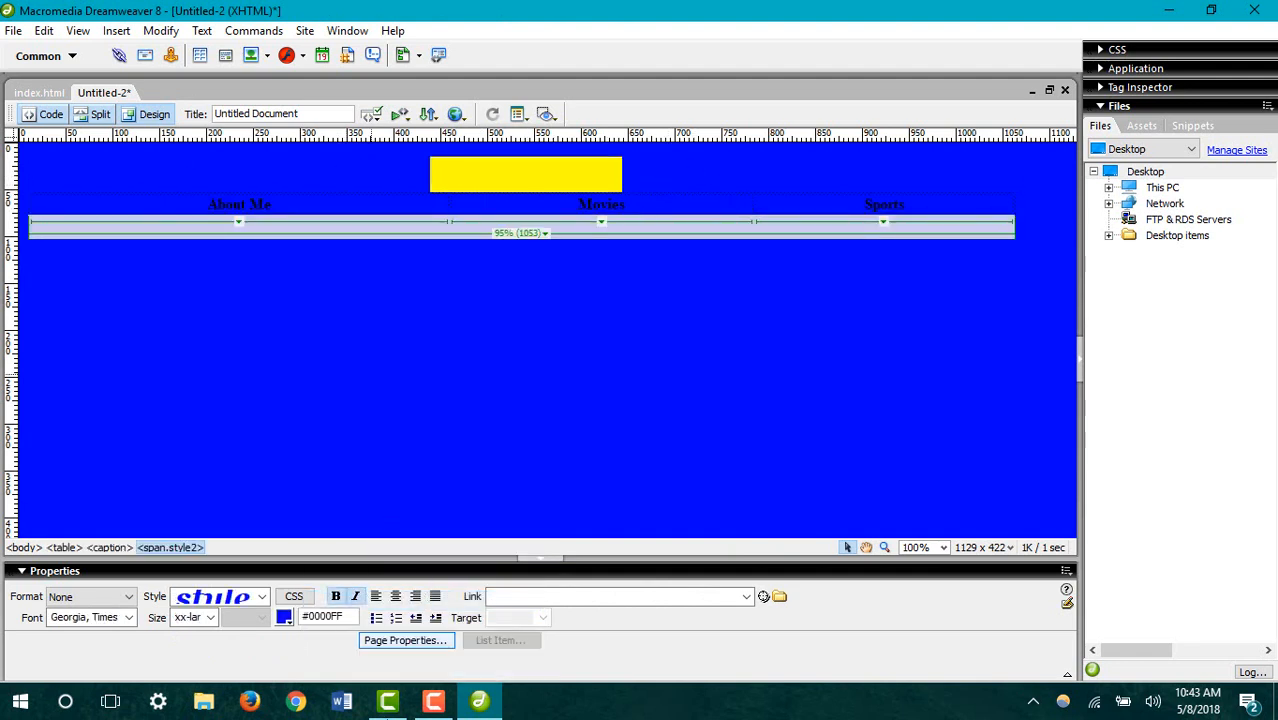
click(284, 618)
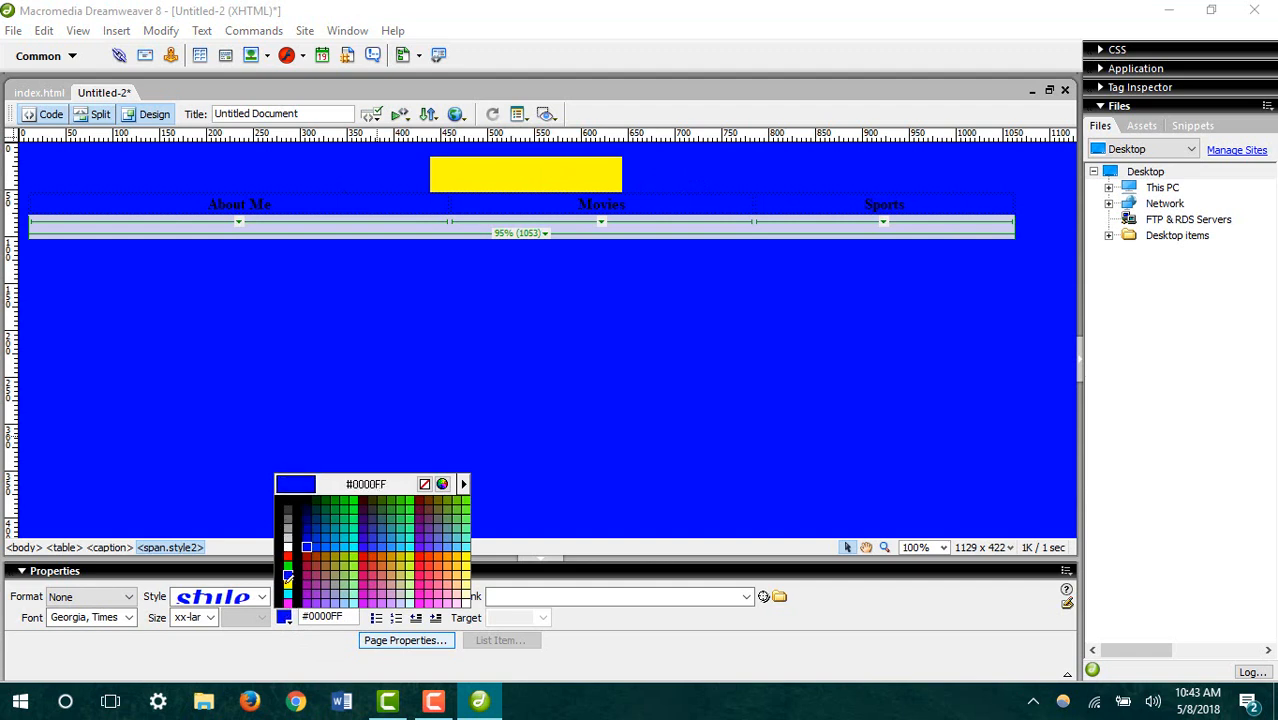
click(290, 540)
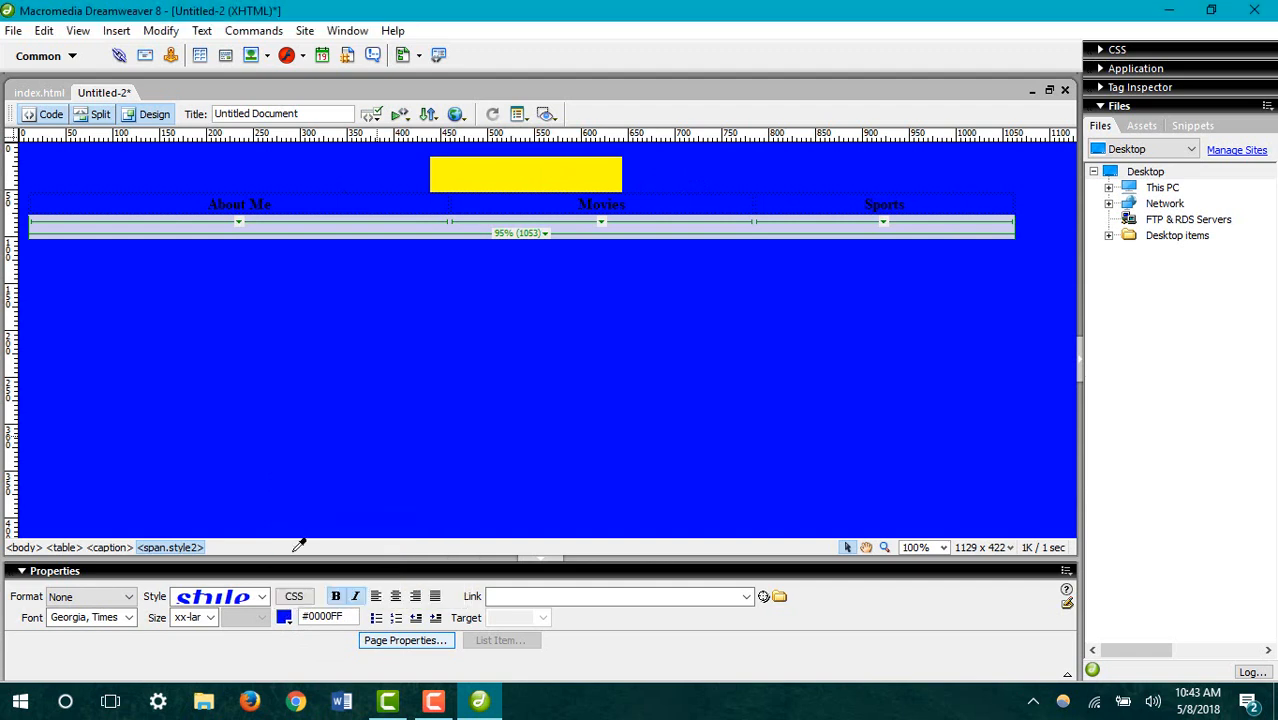
click(543, 438)
- Color the "Movies" table heading magenta (#FF00FF)
double_click(630, 204)
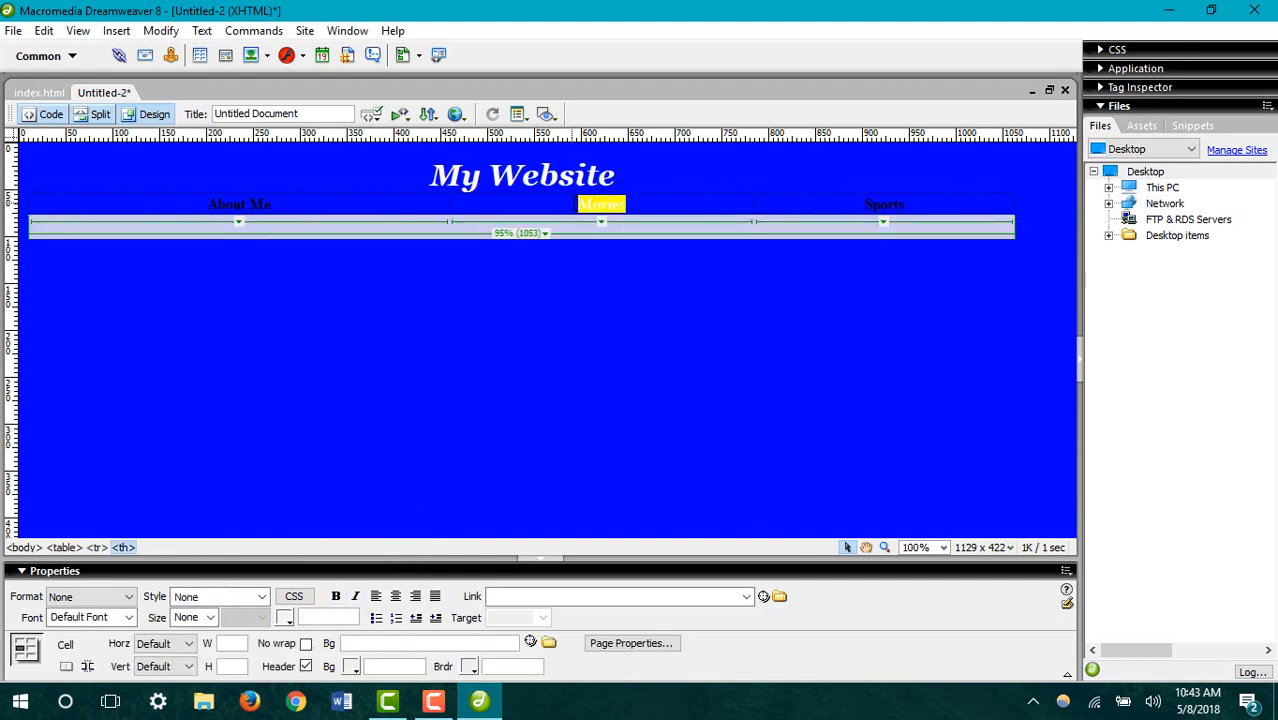
click(285, 618)
click(288, 598)
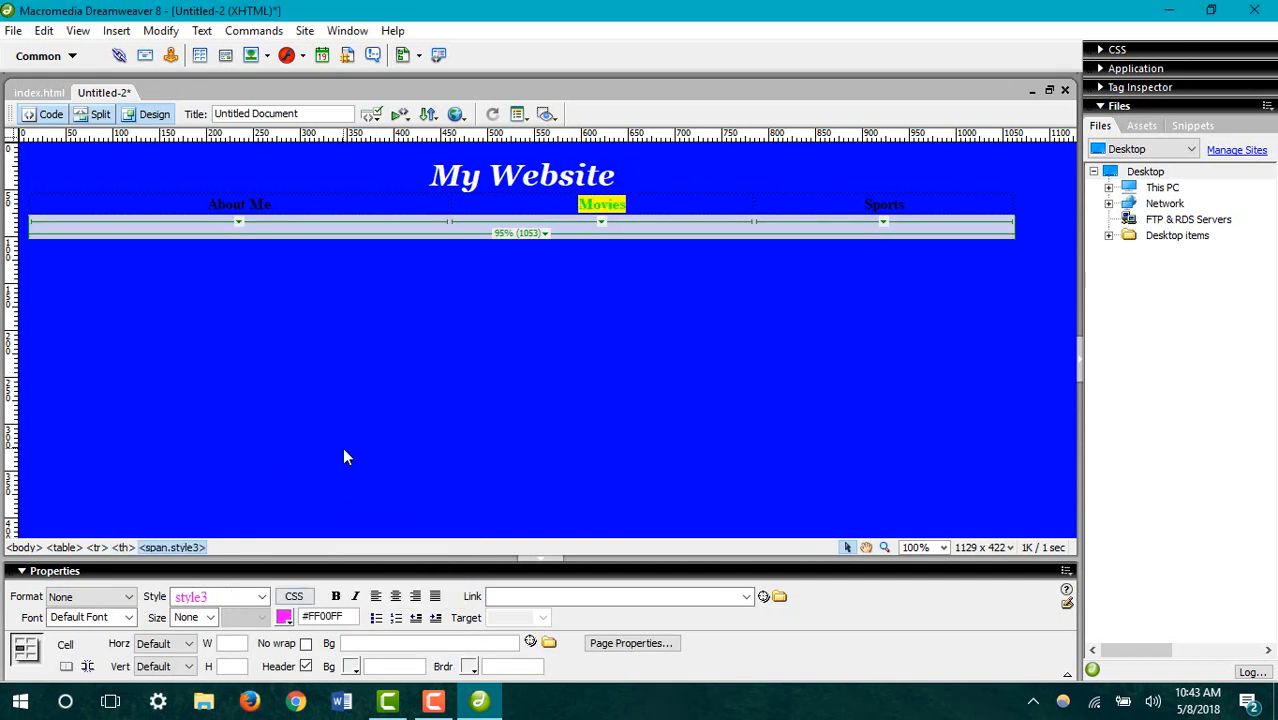
click(342, 447)
- Color the "About Me" and "Sports" table headings cyan
double_click(302, 204)
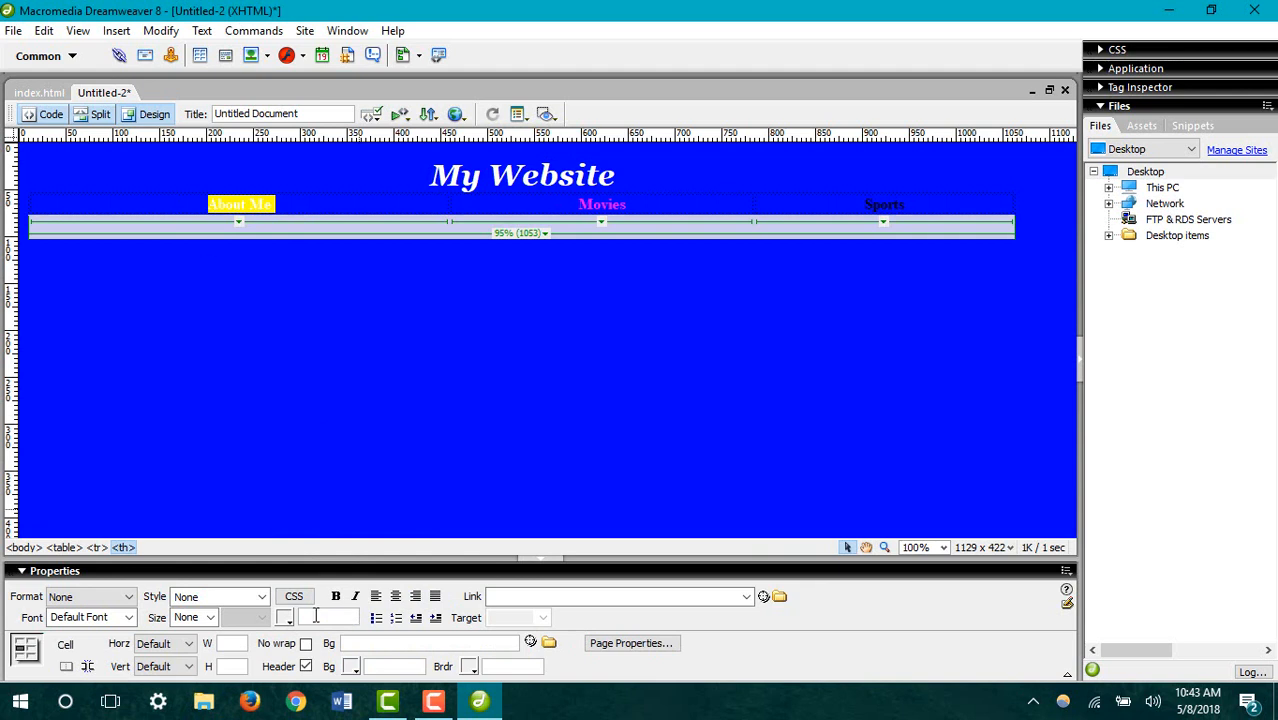
click(285, 618)
click(289, 594)
click(837, 284)
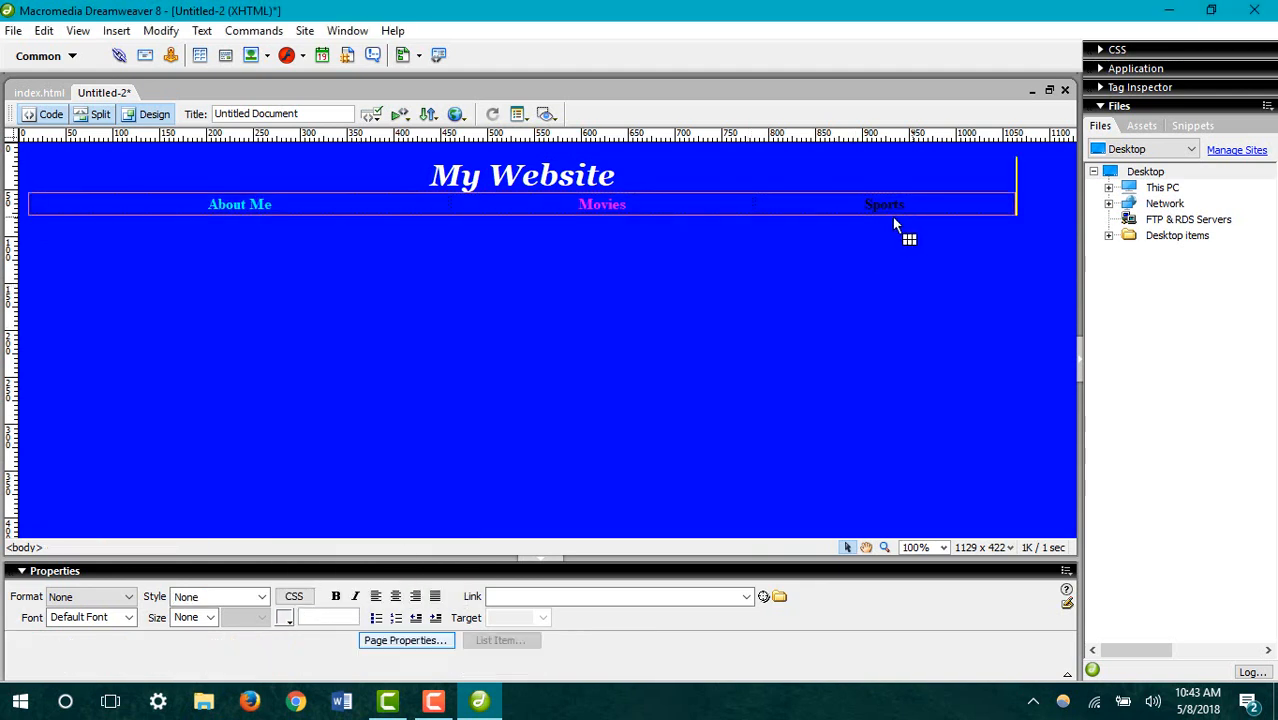
double_click(884, 204)
click(285, 618)
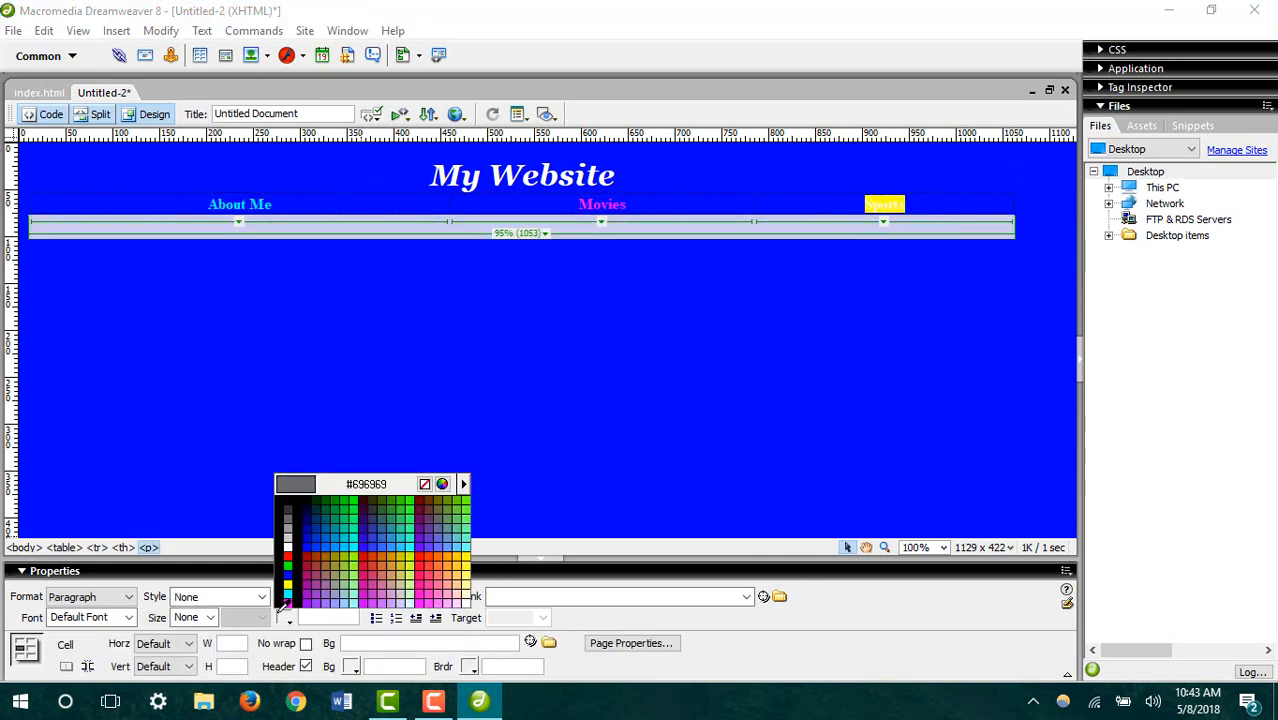
click(289, 594)
click(370, 476)
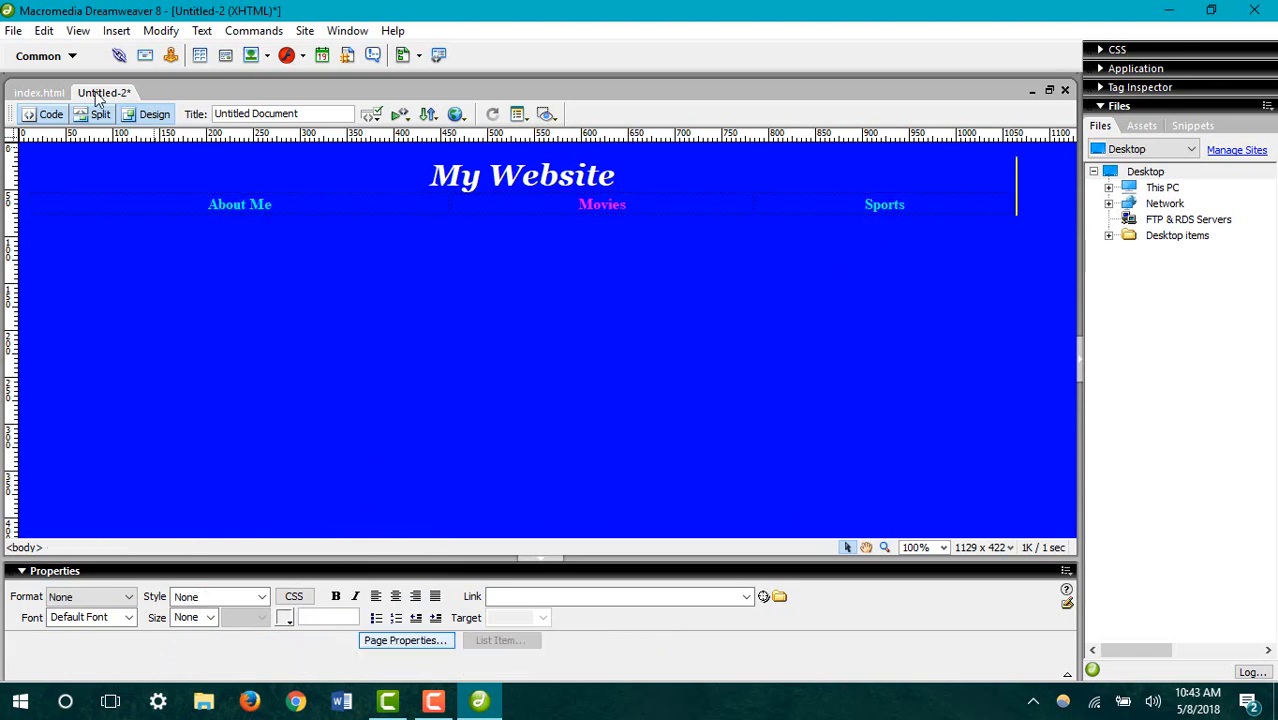
- Save the blue page as aboutme.html in the Pages folder
click(13, 30)
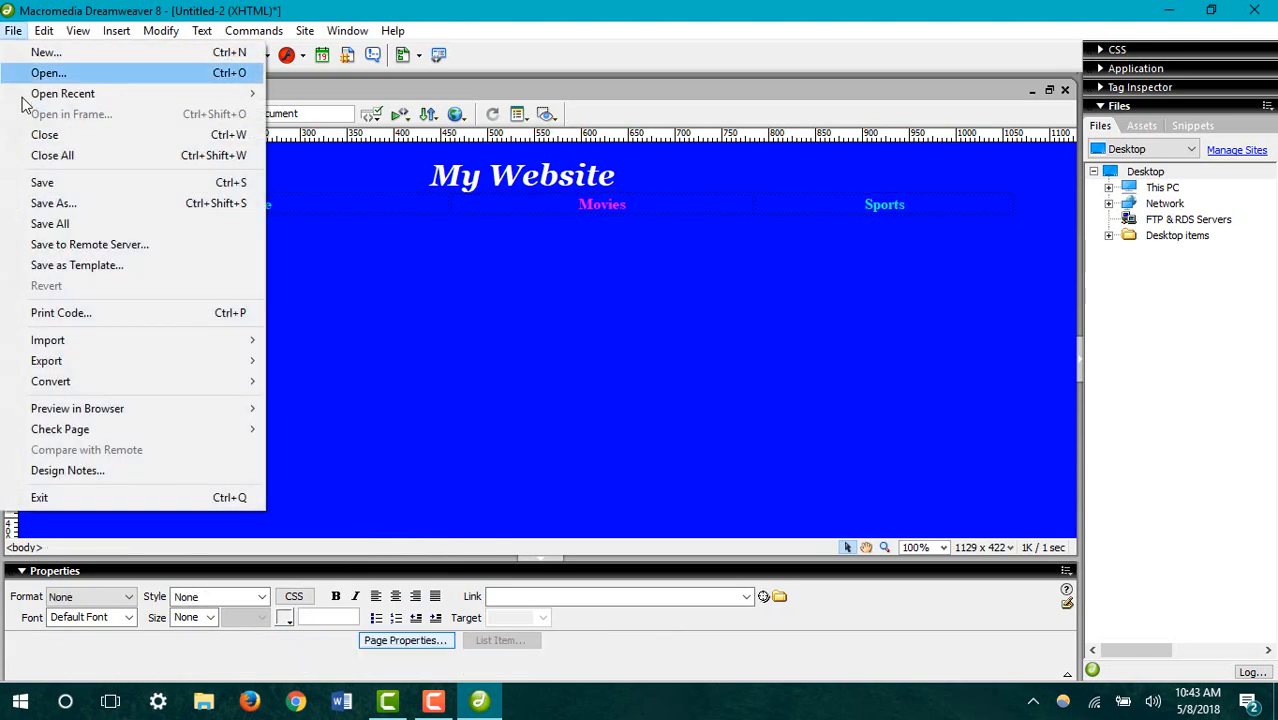
click(115, 200)
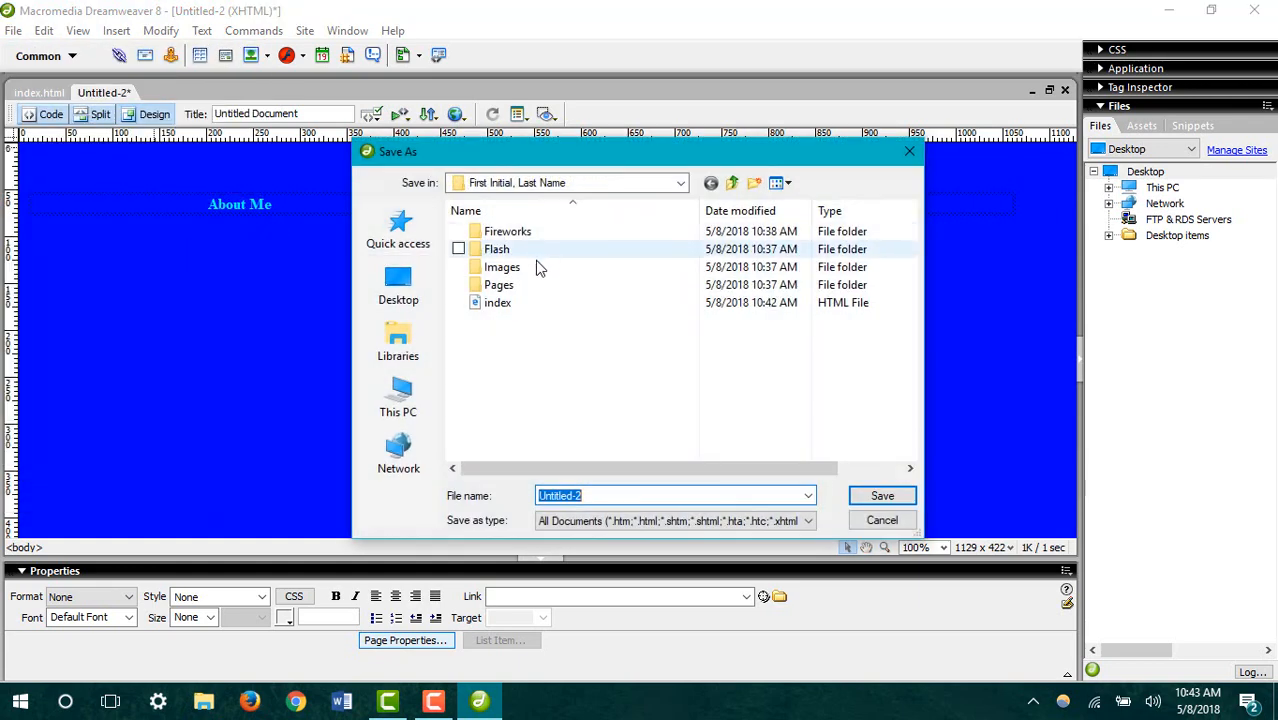
click(512, 291)
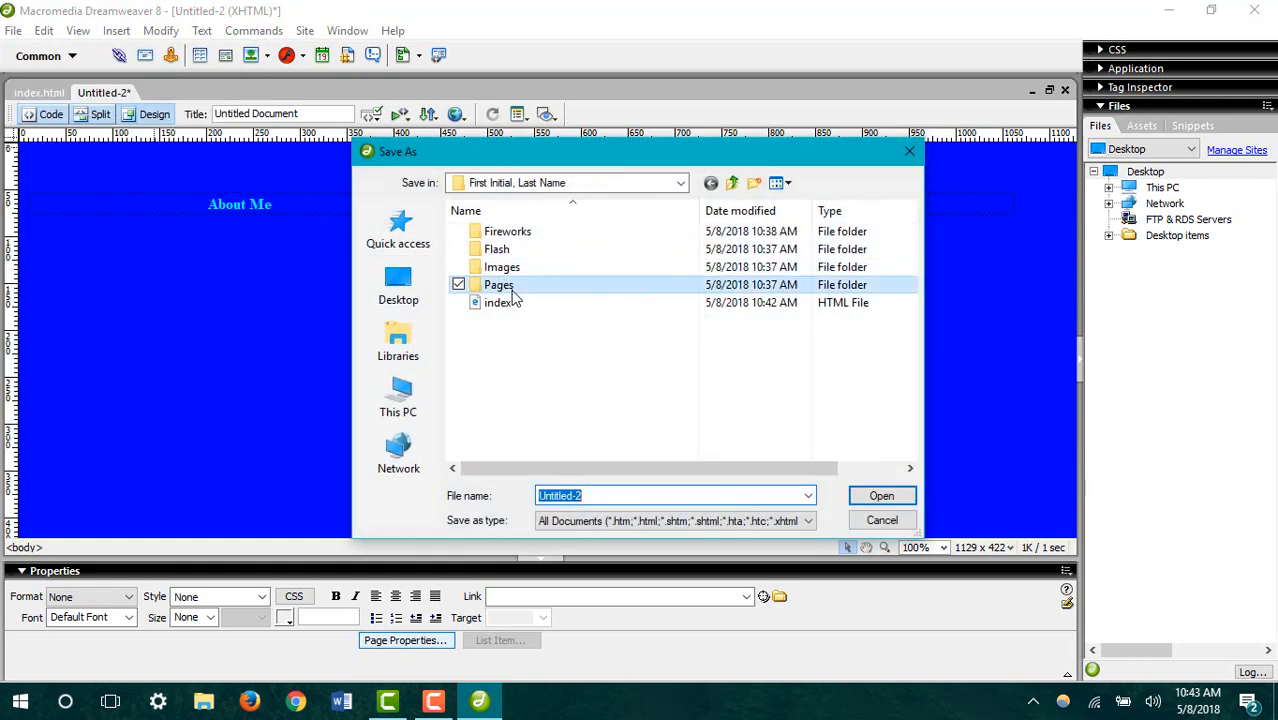
click(500, 302)
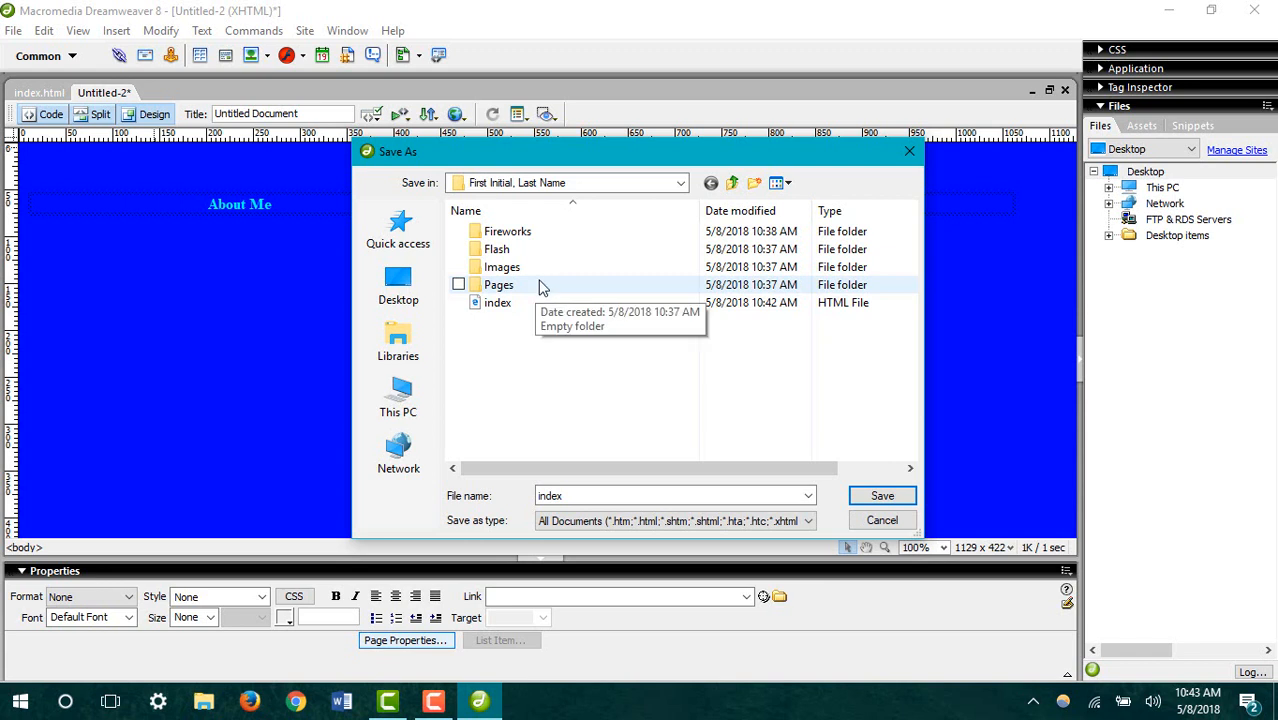
double_click(539, 287)
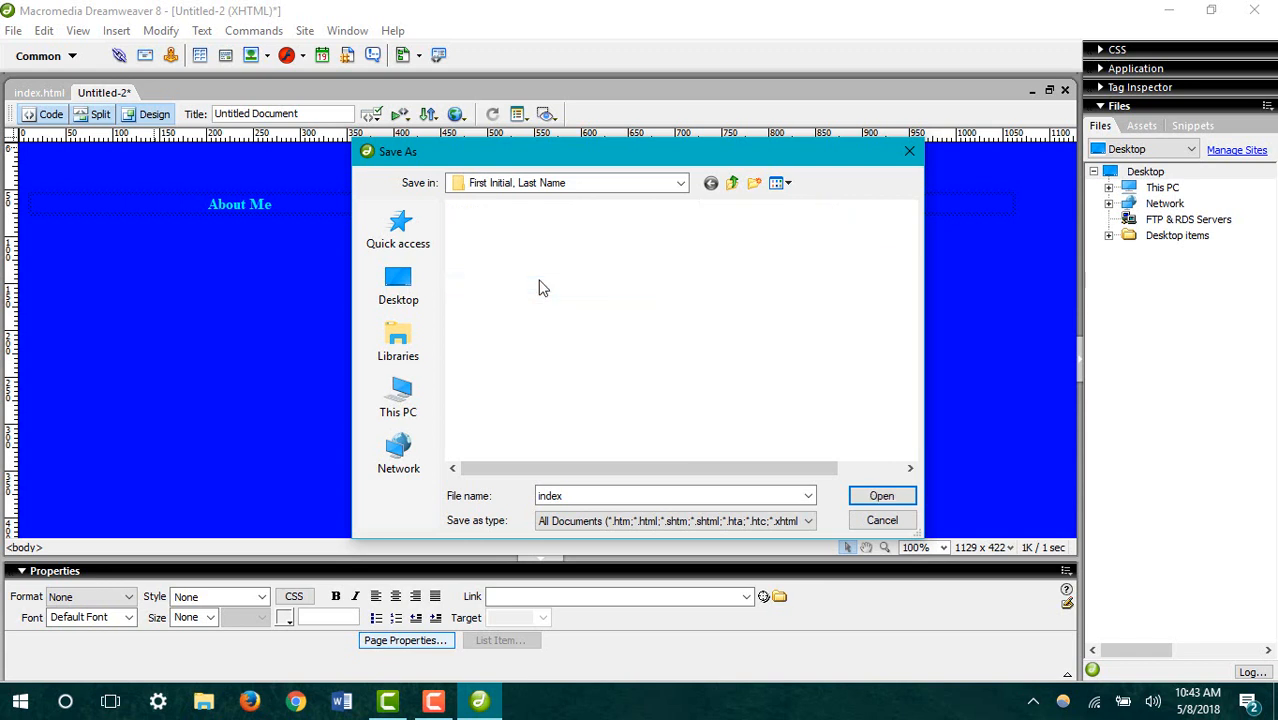
double_click(580, 497)
text(aboutme.html)
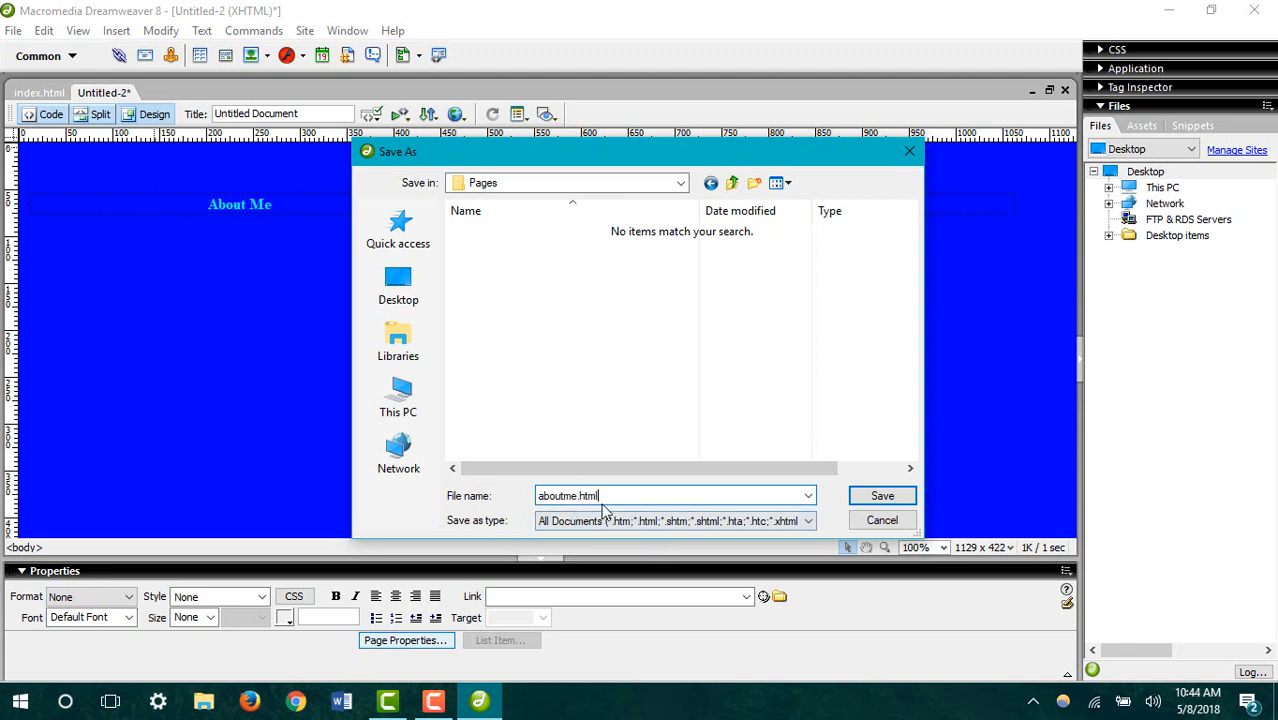
click(885, 497)
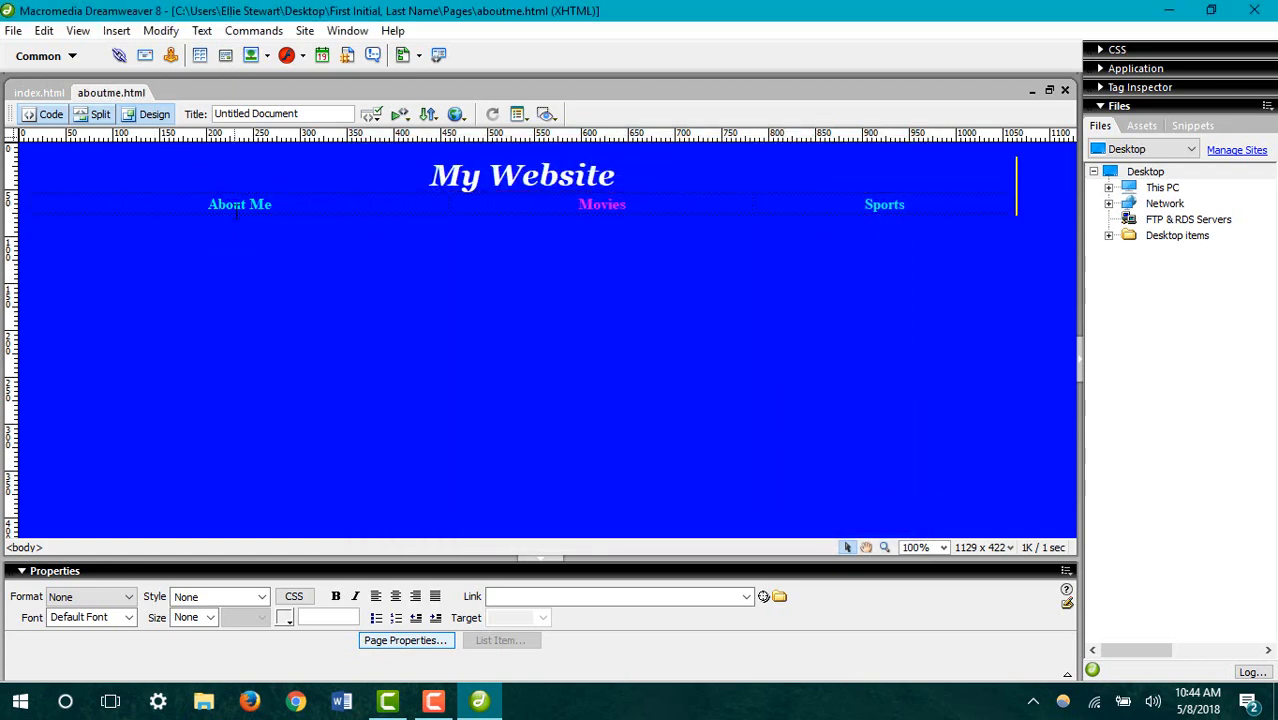
- Replace the "About Me" table heading on the blue page with "Home"
drag(291, 204, 207, 204)
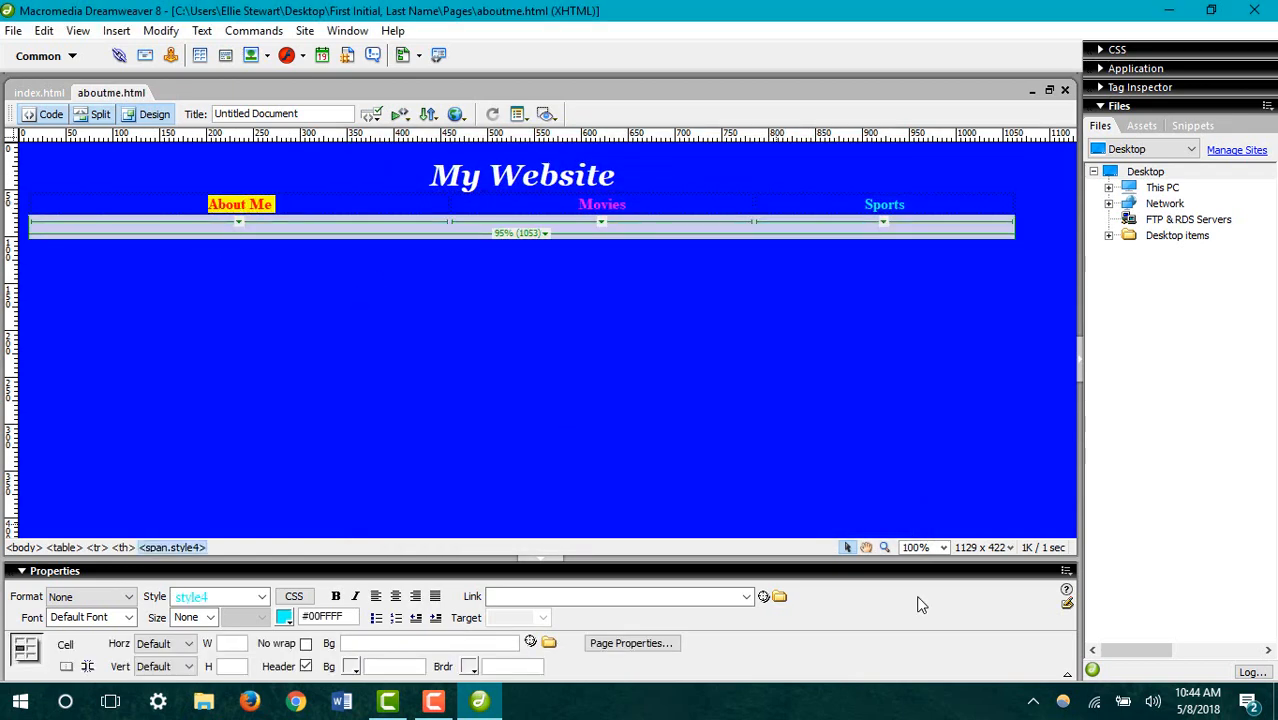
text(Home)
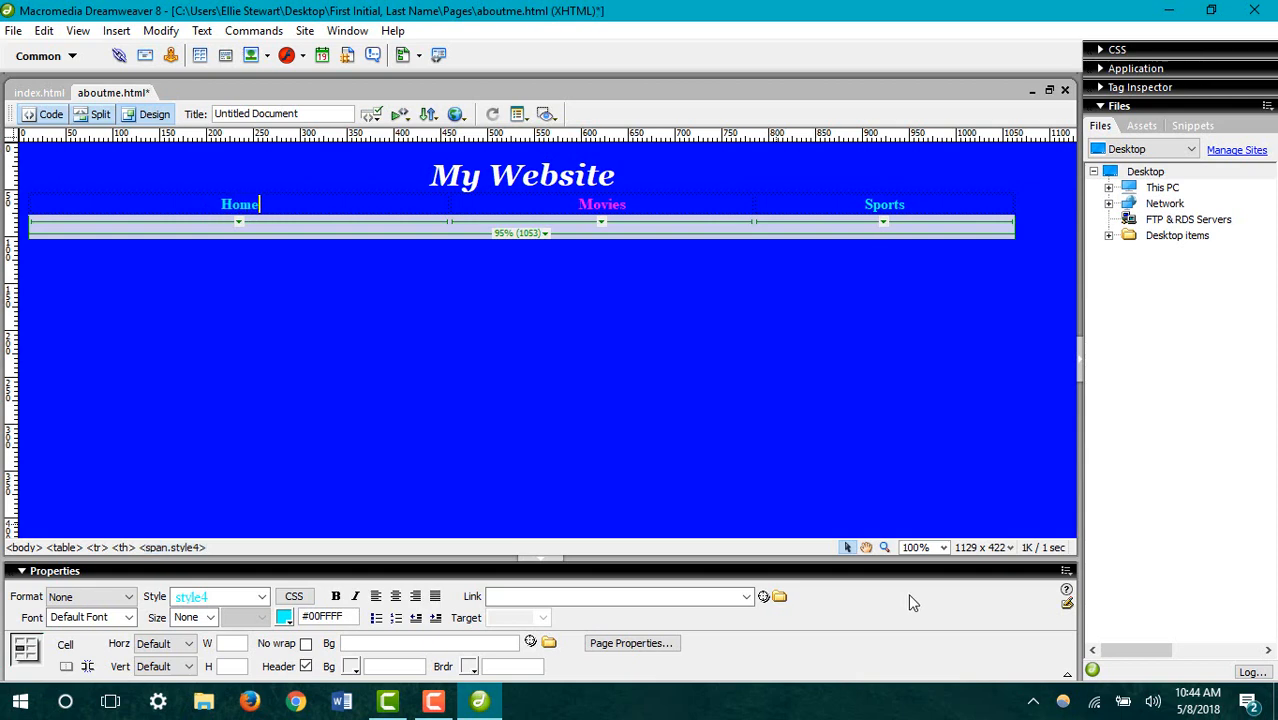
click(405, 311)
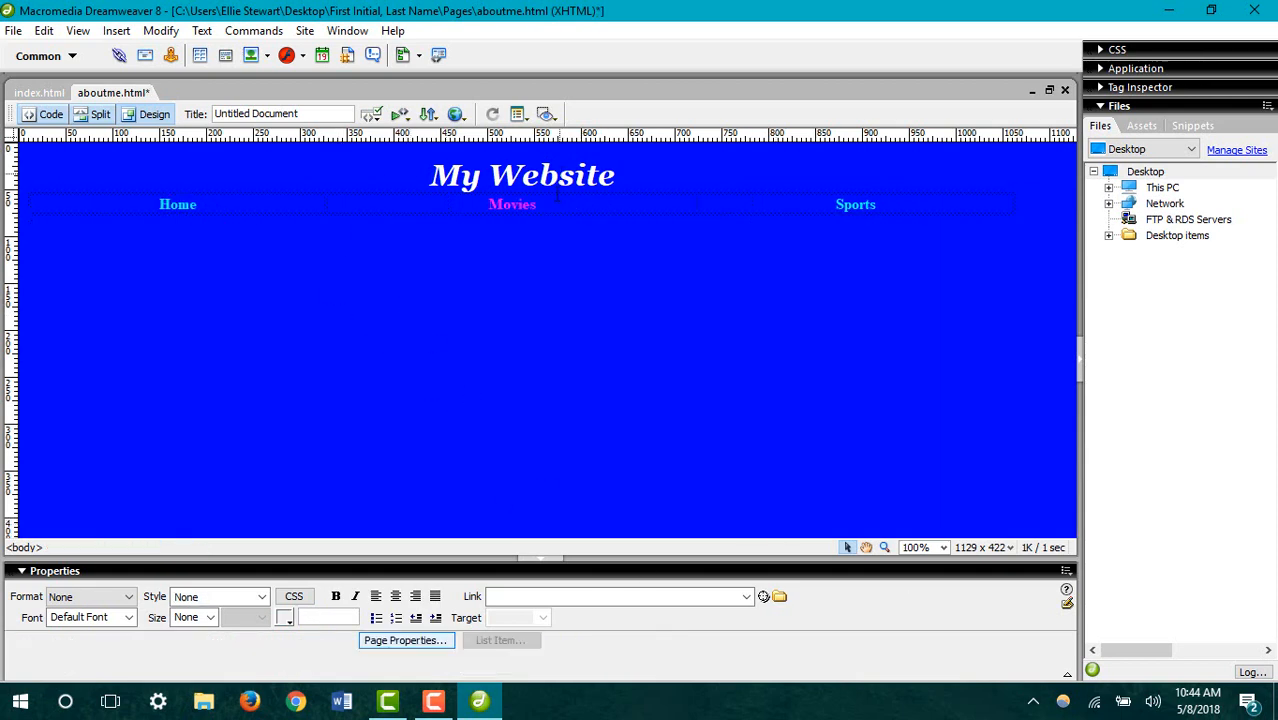
- Link the "About Me" heading in index.html to Pages/aboutme.html
click(38, 92)
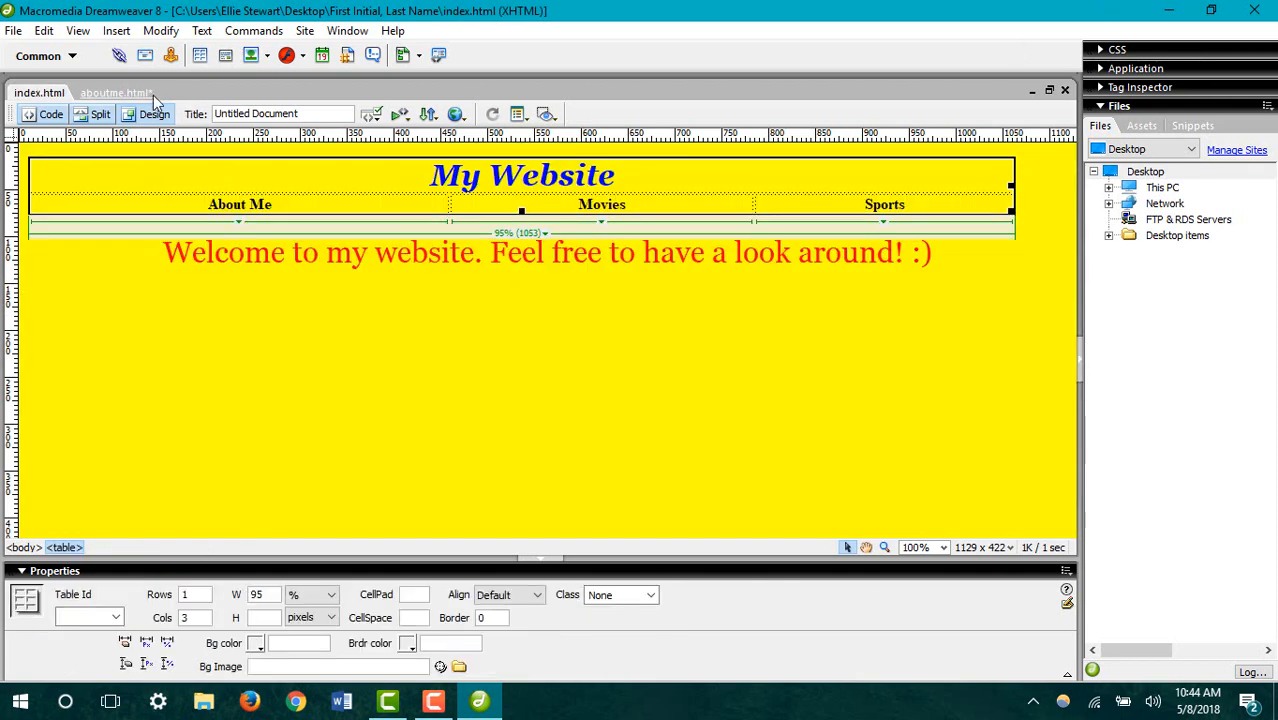
click(113, 92)
click(52, 93)
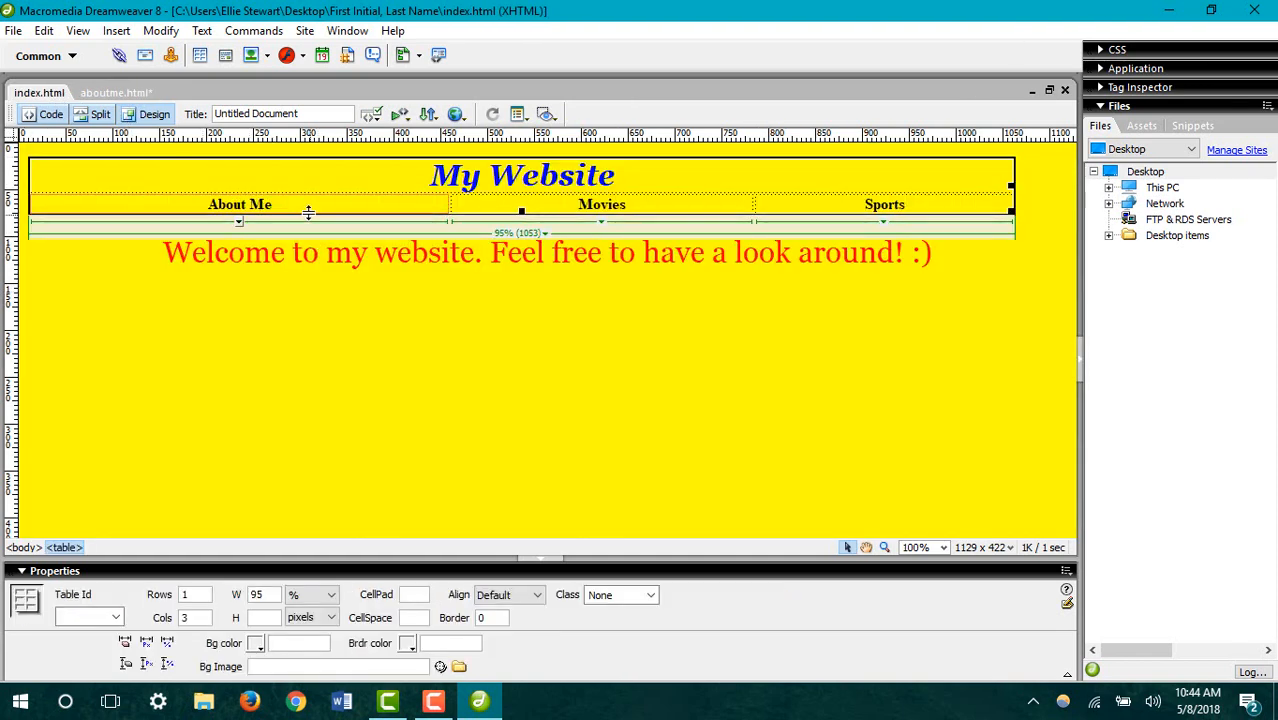
drag(288, 206, 216, 190)
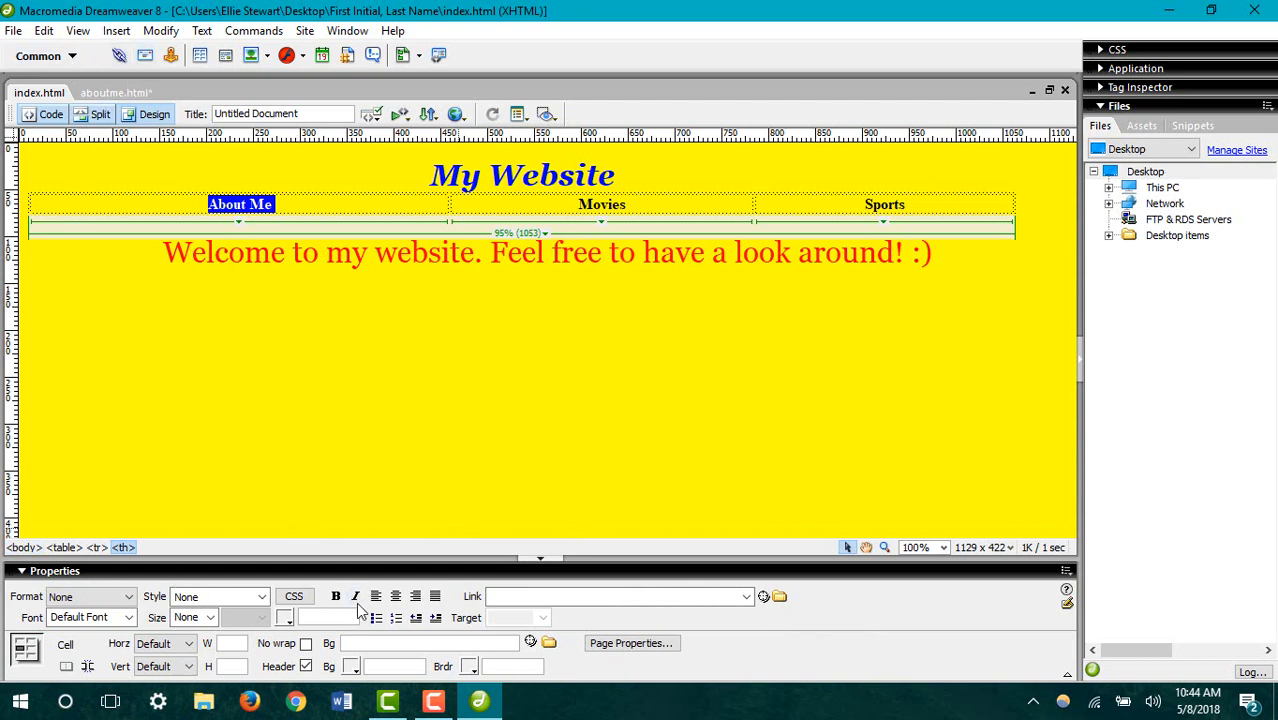
click(779, 597)
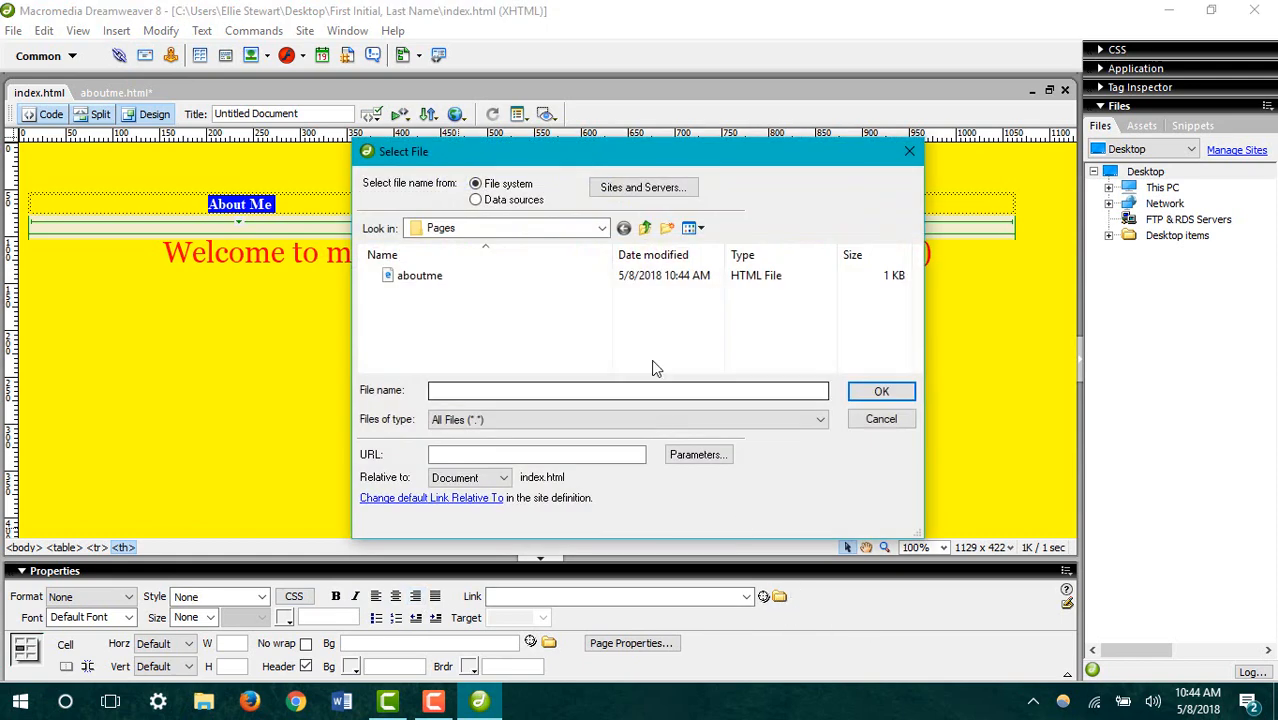
click(521, 229)
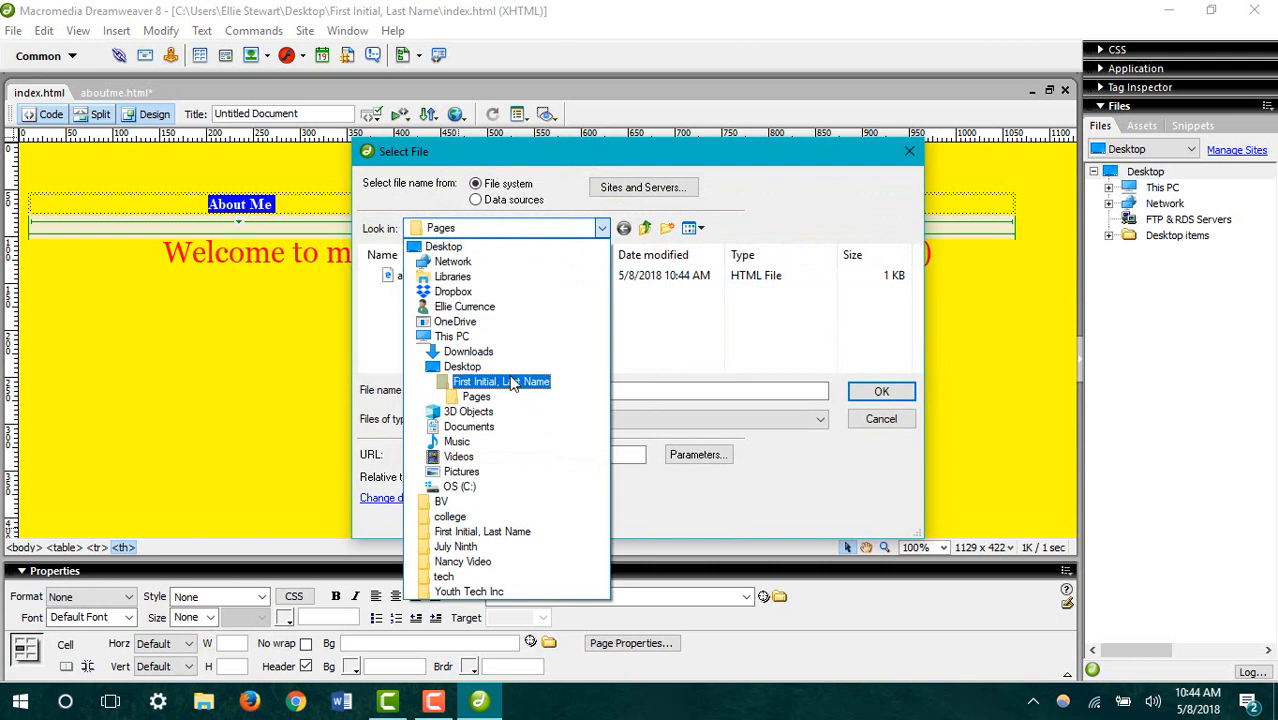
click(512, 383)
double_click(430, 331)
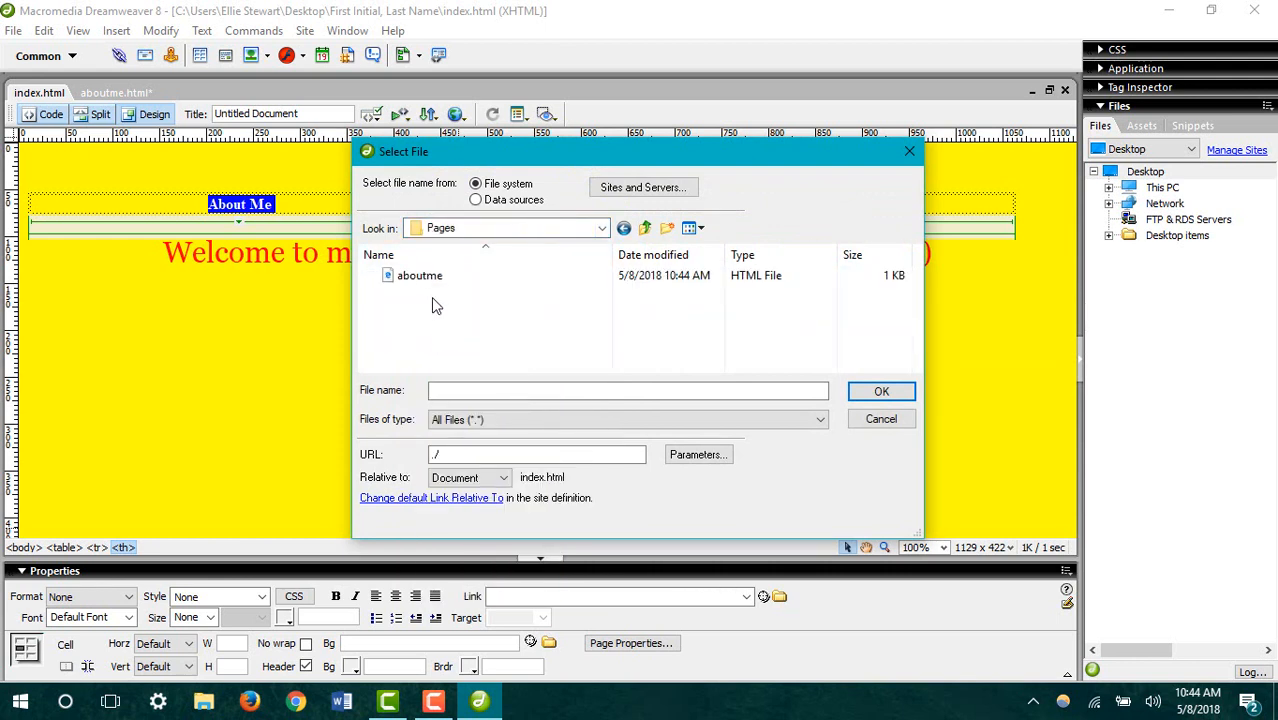
click(447, 286)
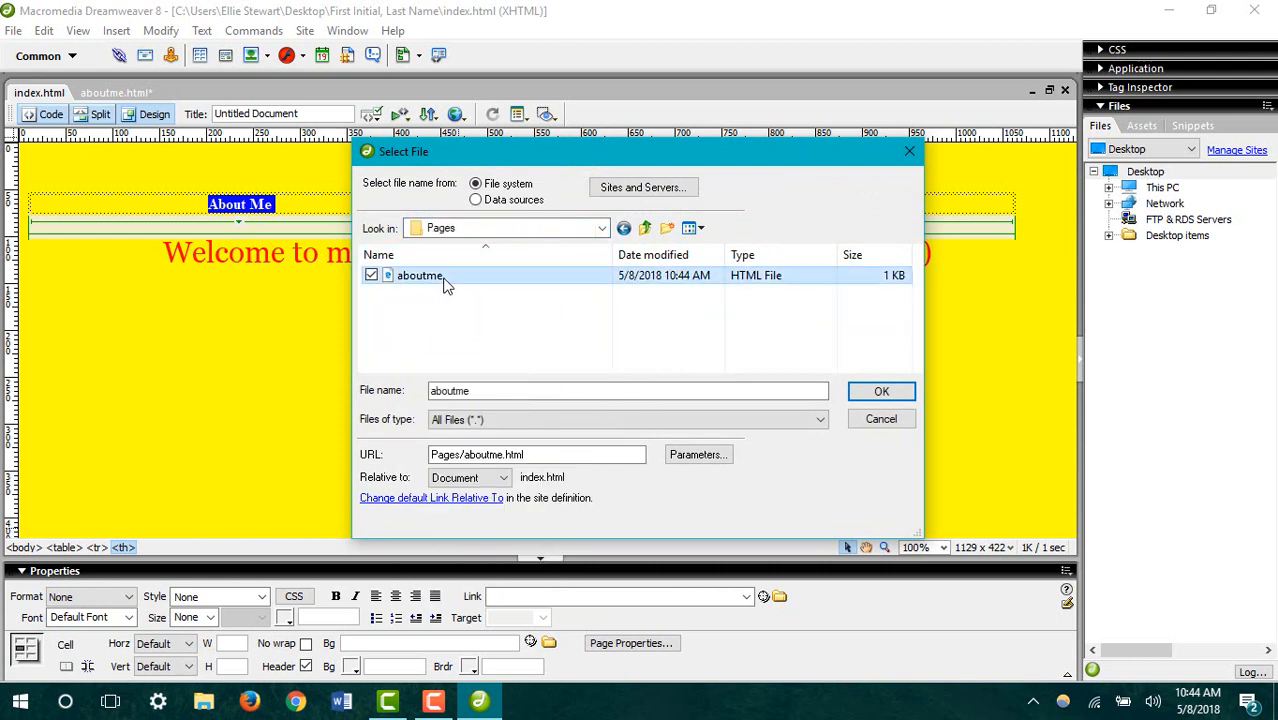
click(881, 391)
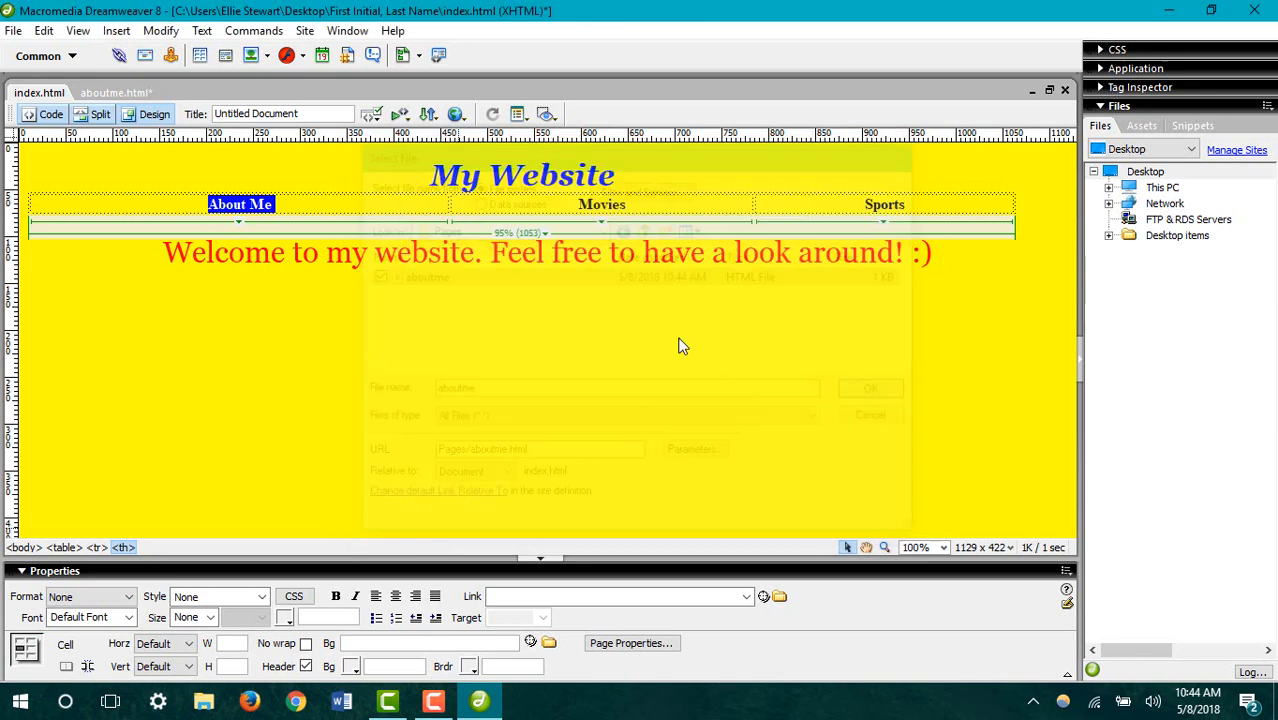
click(249, 293)
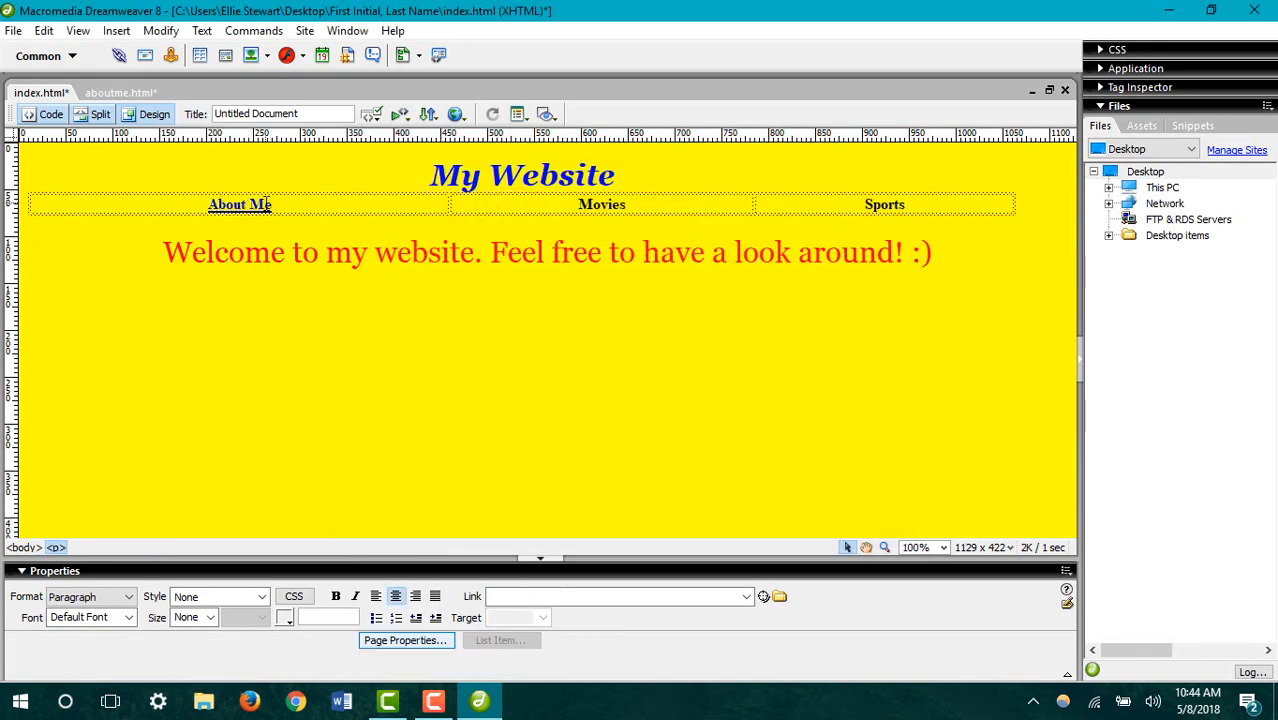
click(241, 205)
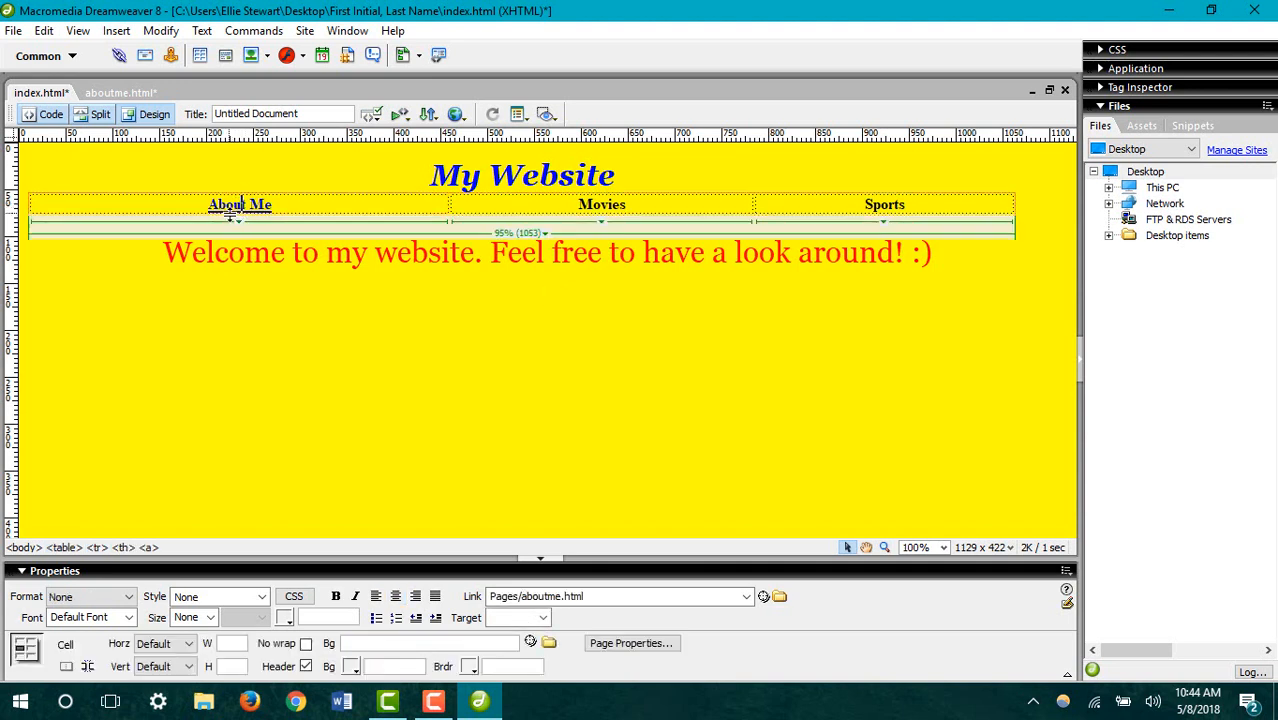
click(502, 595)
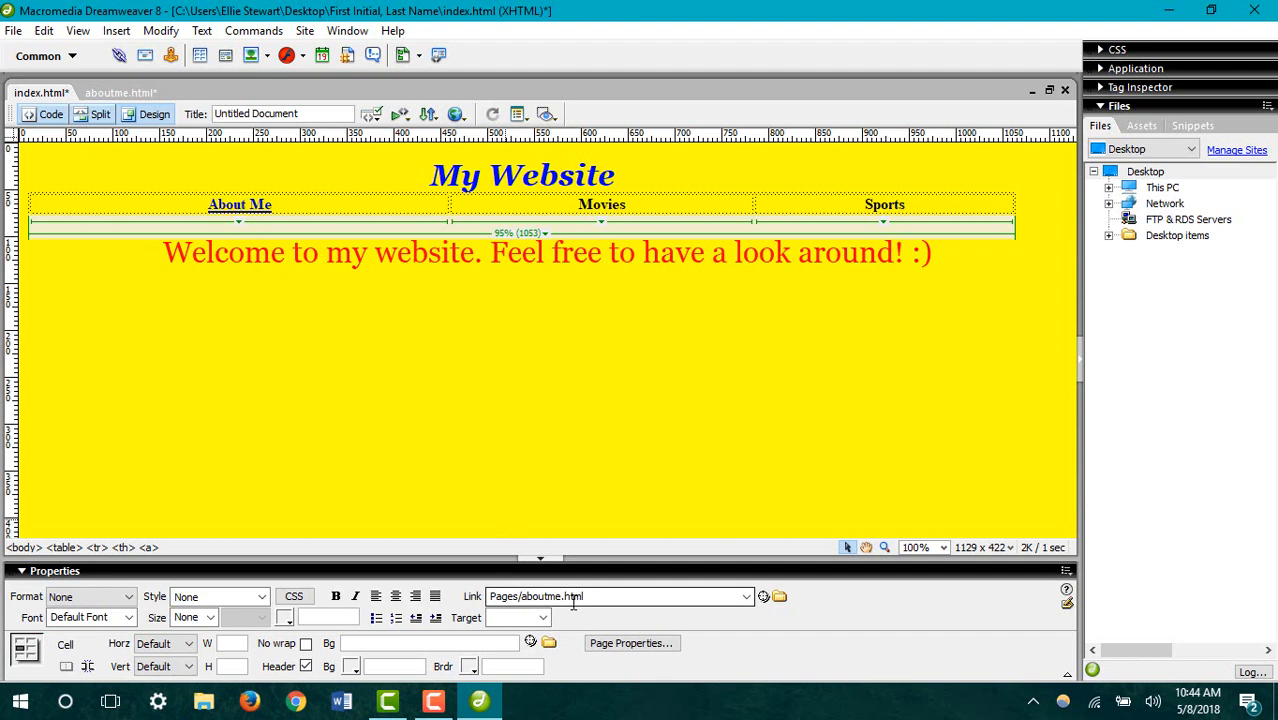
- Link the "Home" heading in aboutme.html to index.html in the site's main folder
click(118, 92)
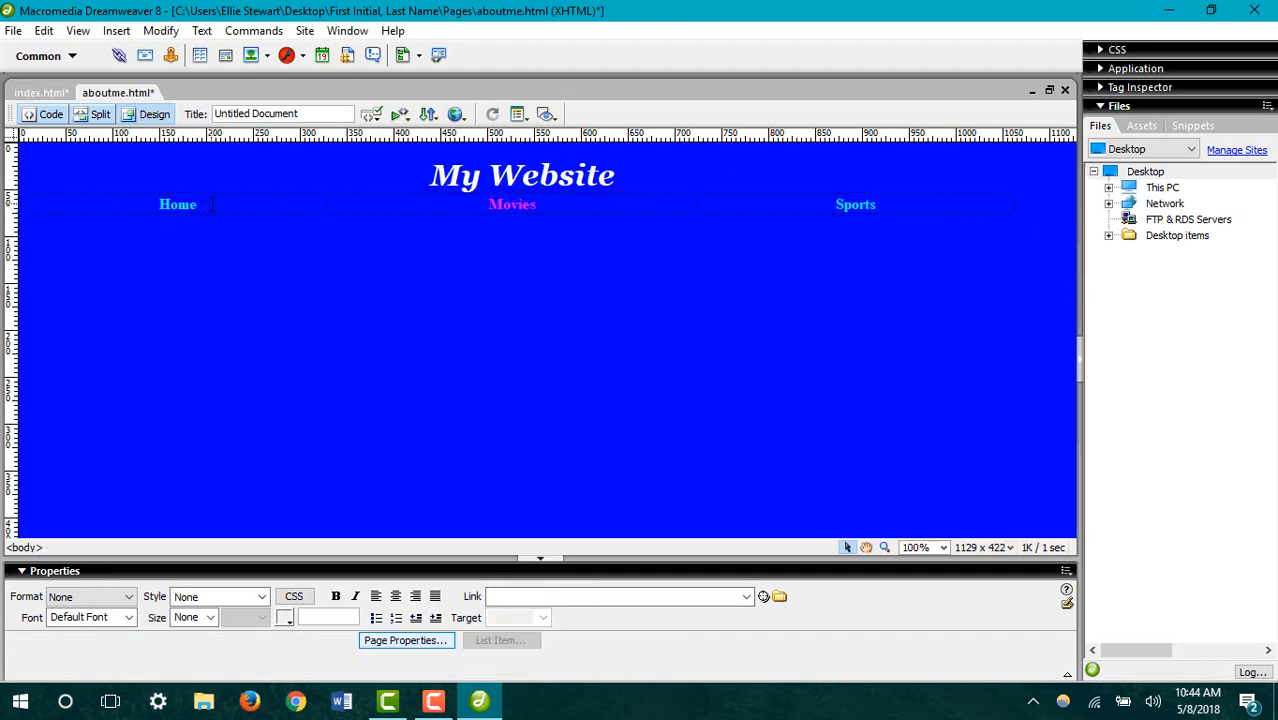
drag(211, 205, 158, 205)
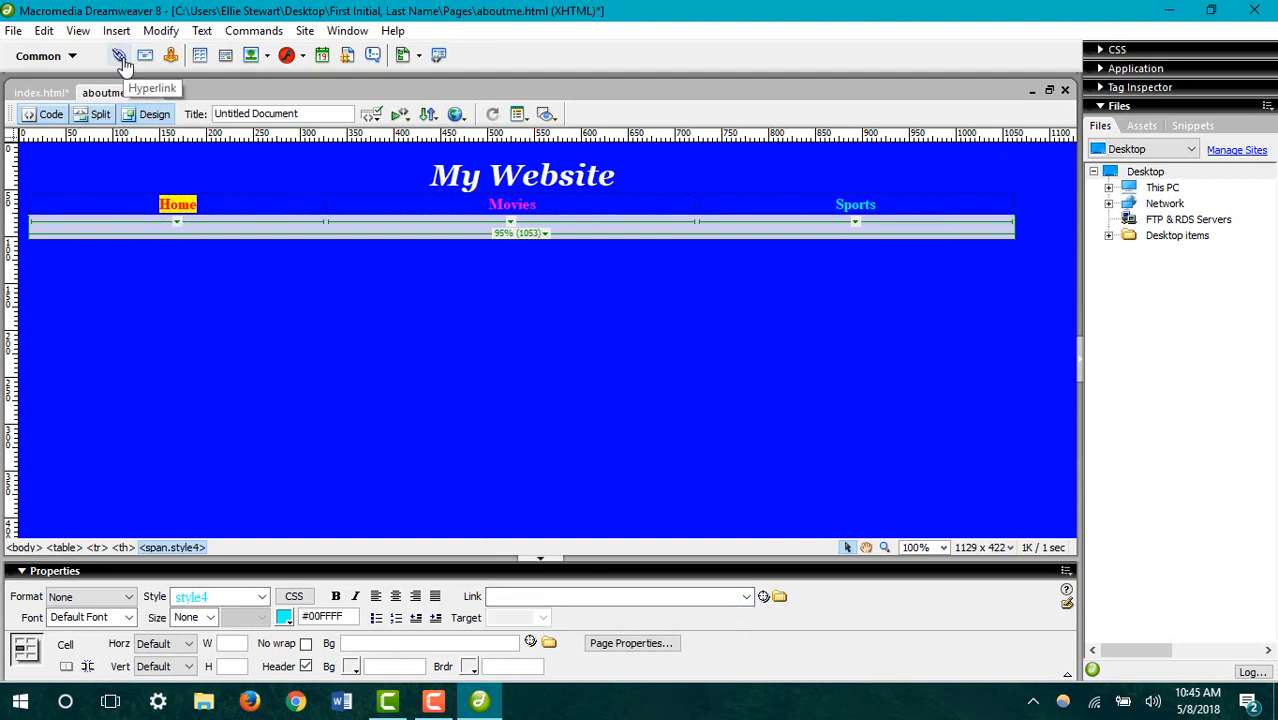
click(781, 597)
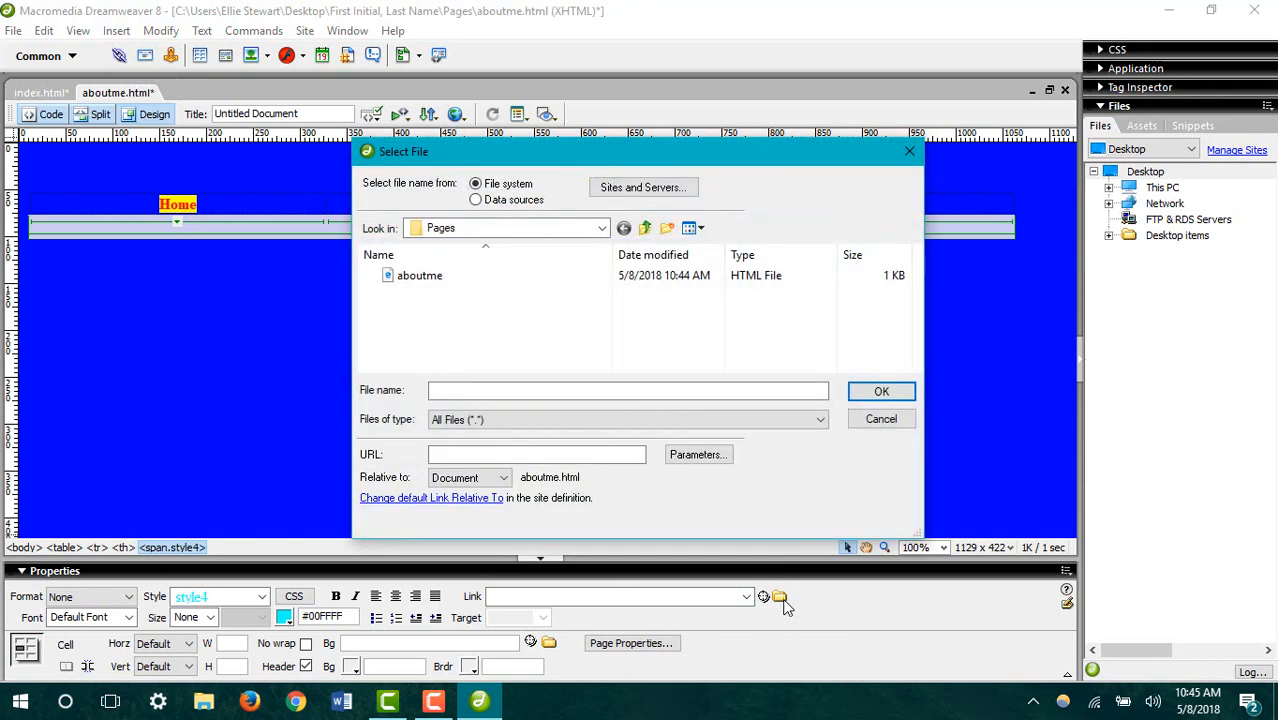
click(450, 230)
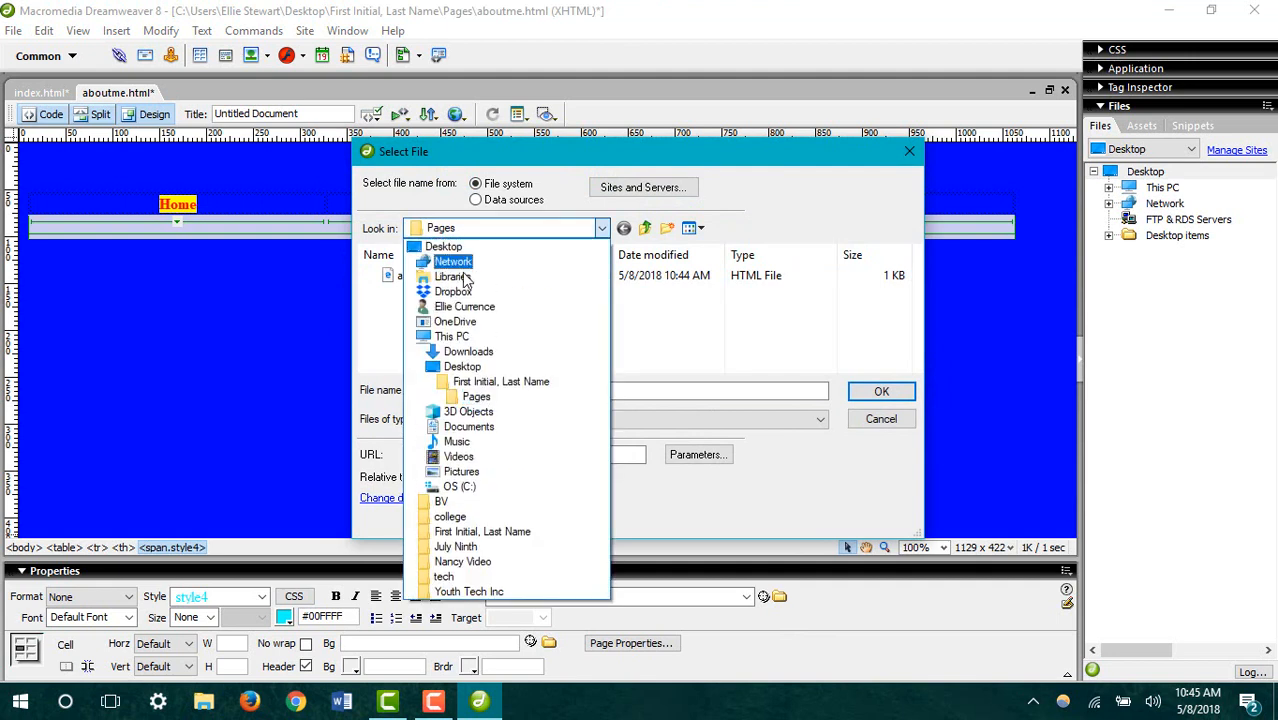
click(500, 381)
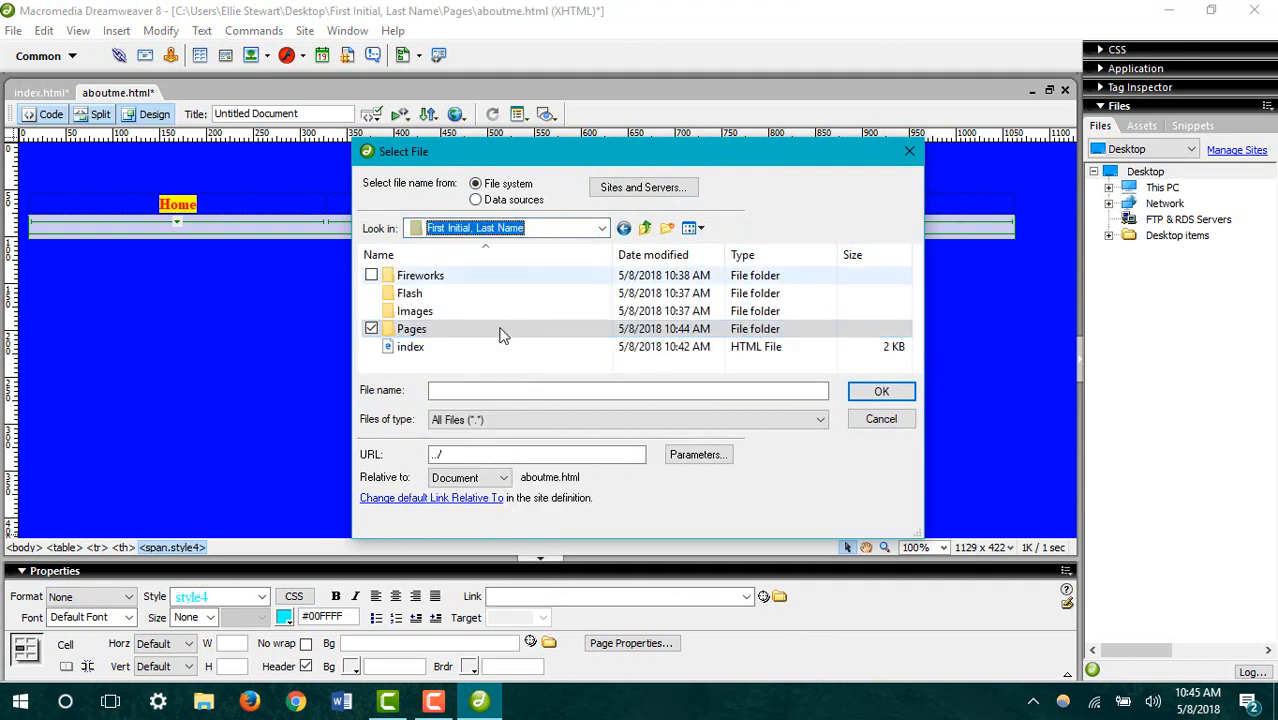
click(465, 347)
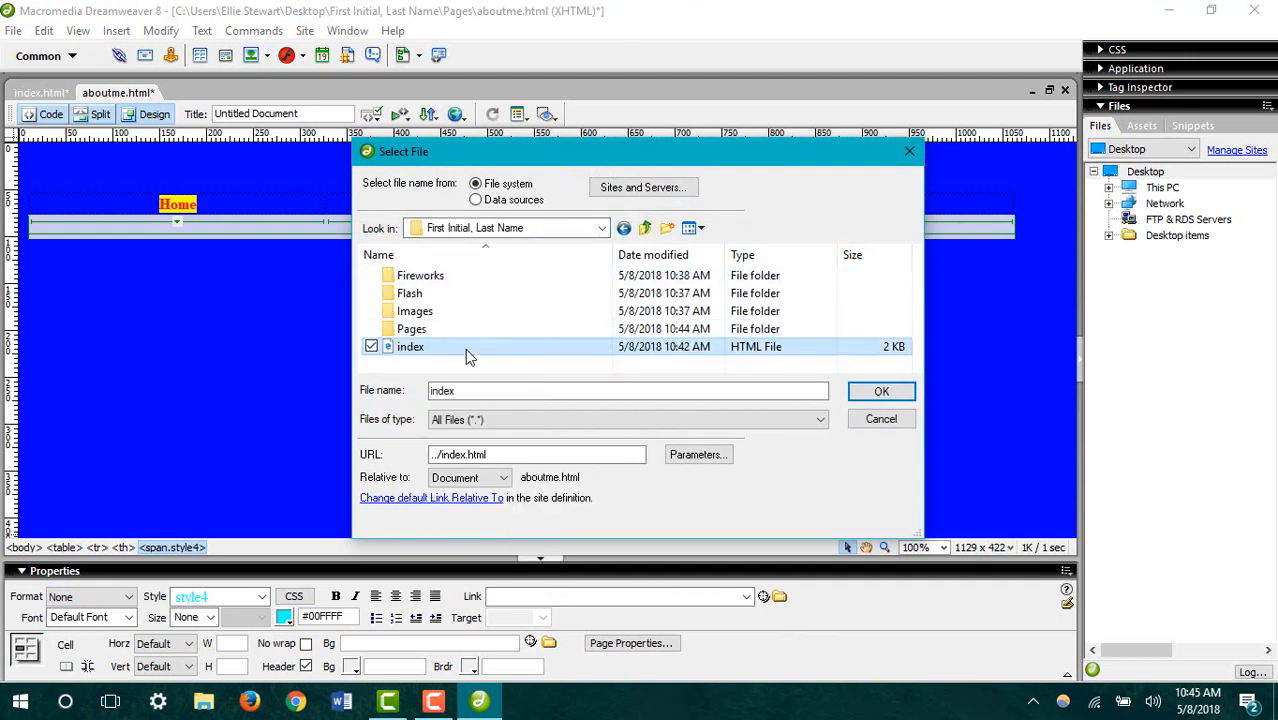
click(881, 392)
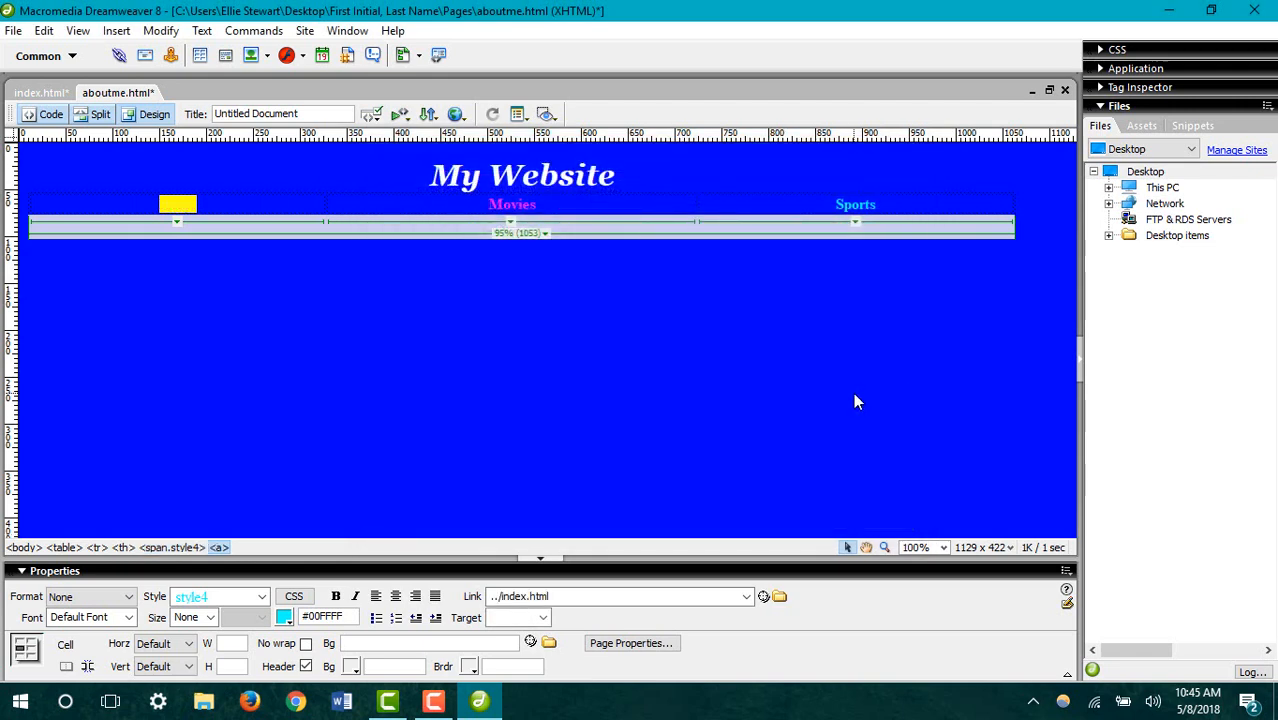
- Set the text color of the linked "Home" heading to white (#FFFFFF)
click(285, 617)
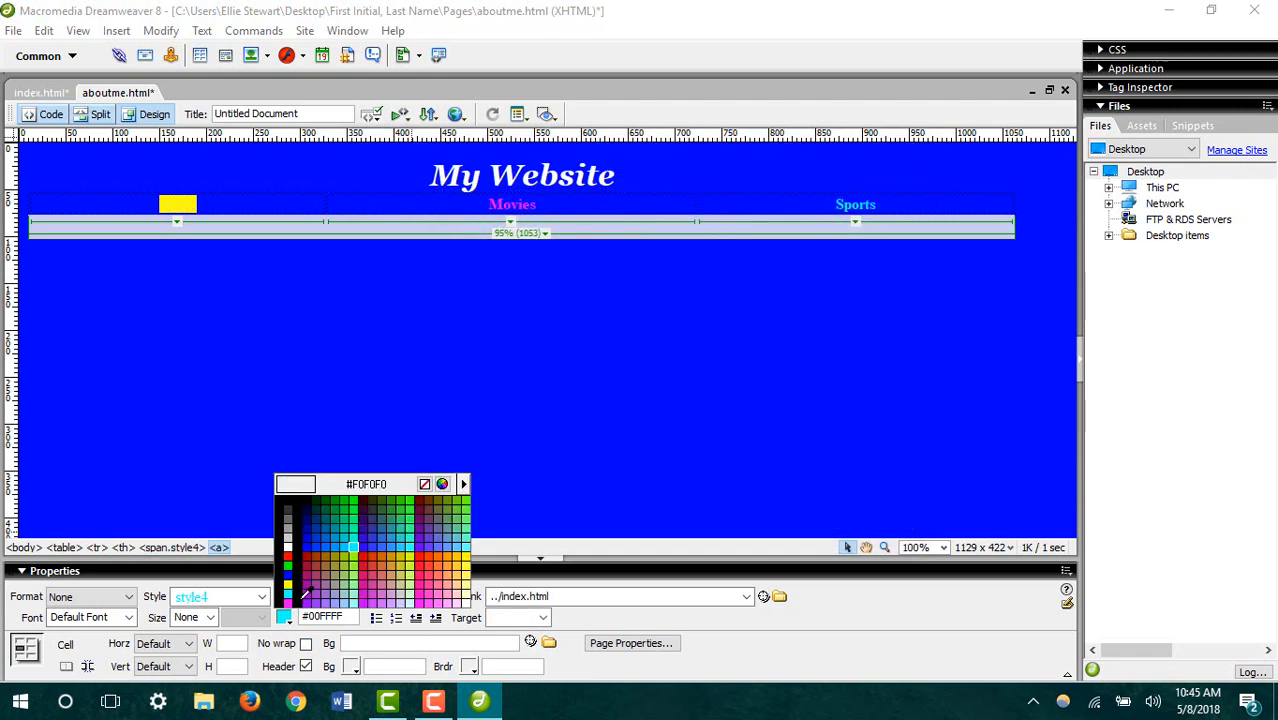
click(296, 541)
click(293, 394)
double_click(179, 207)
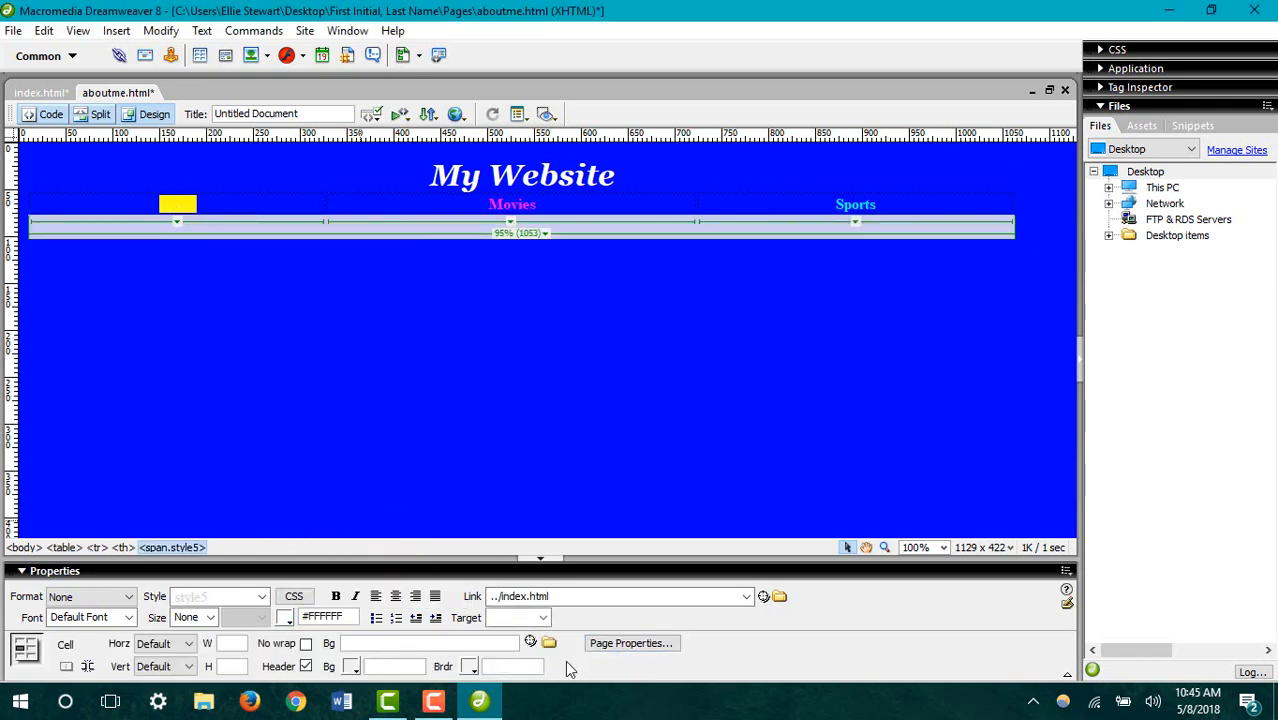
- In aboutme.html's page properties, set the link color to #CC3366 and the rollover link color to #FF0000
click(630, 643)
click(386, 252)
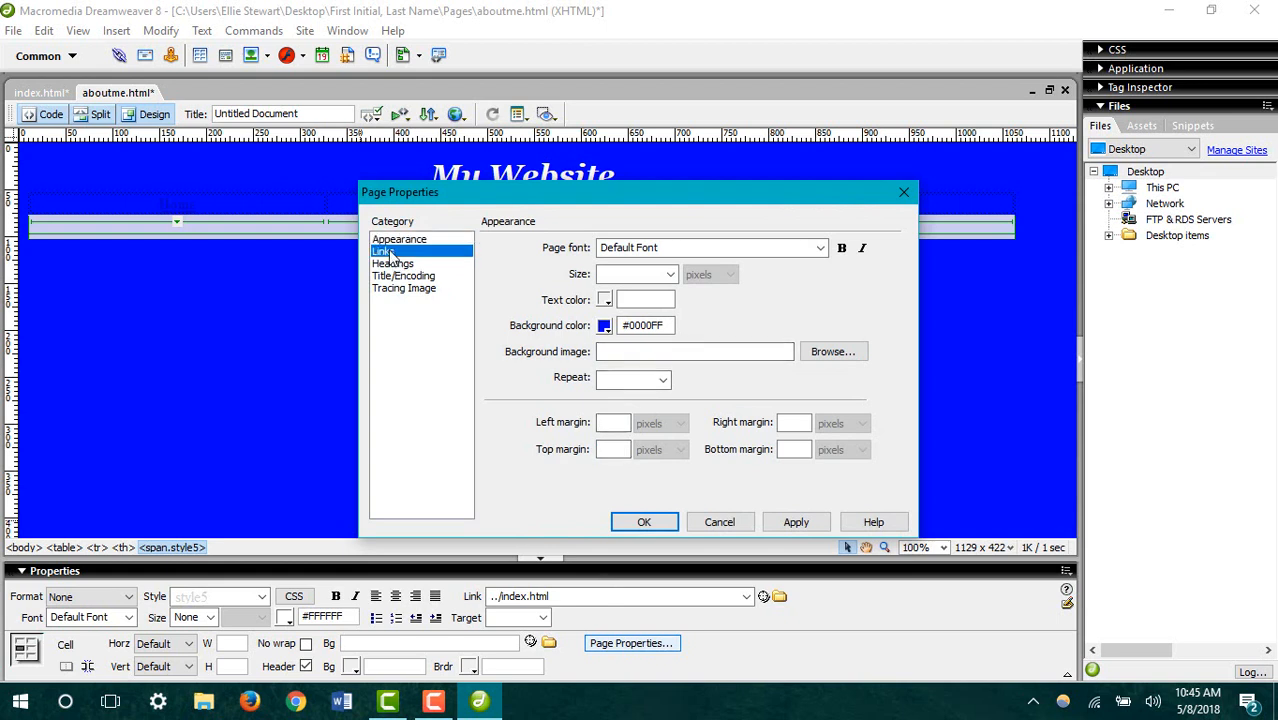
click(602, 301)
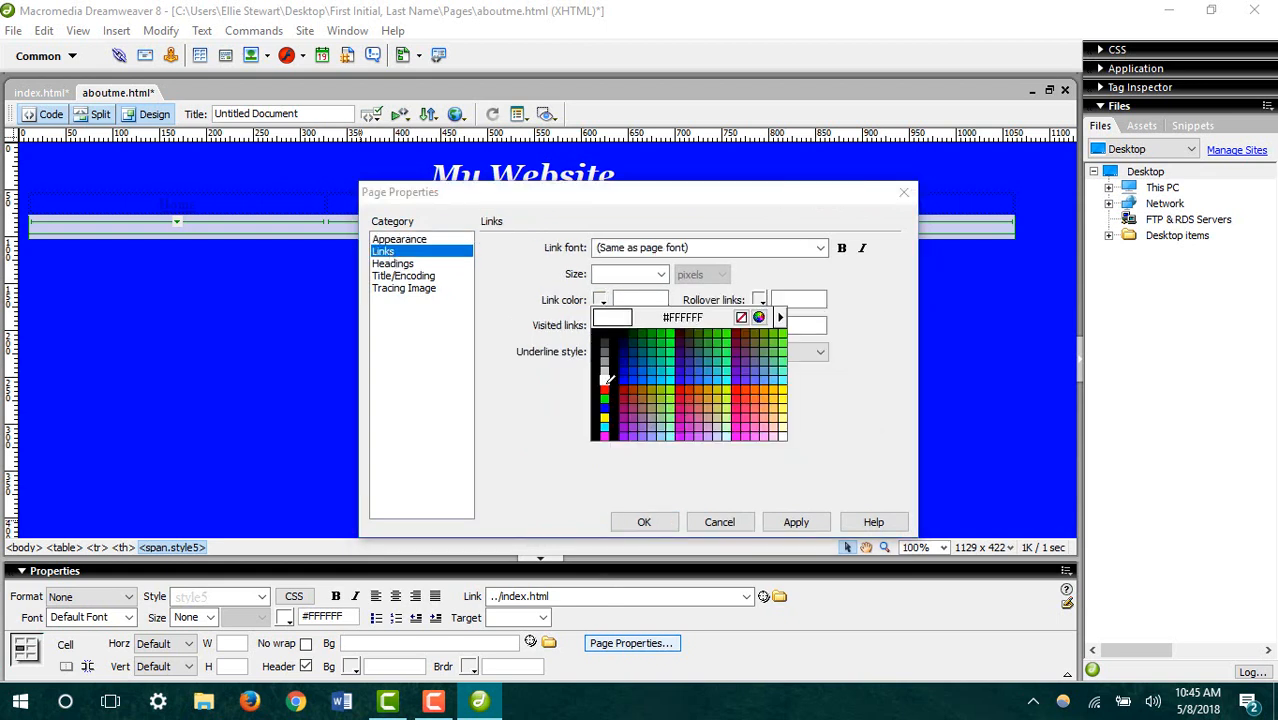
click(694, 402)
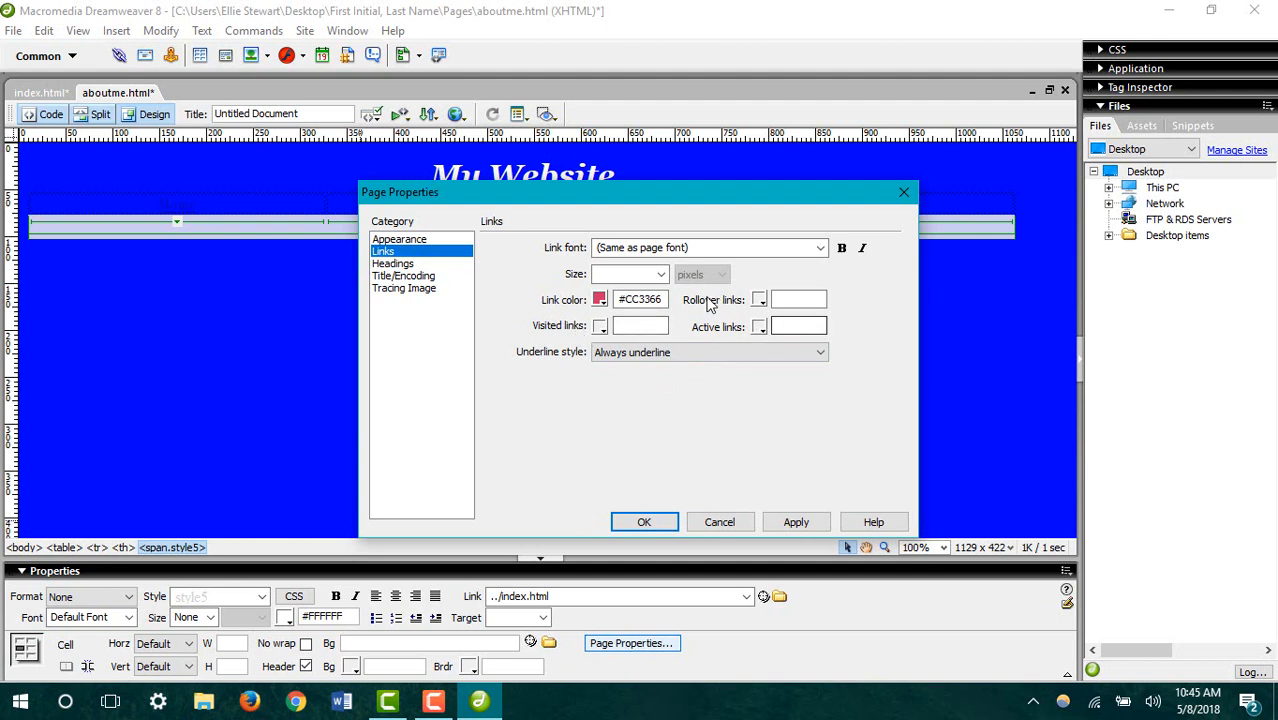
click(759, 301)
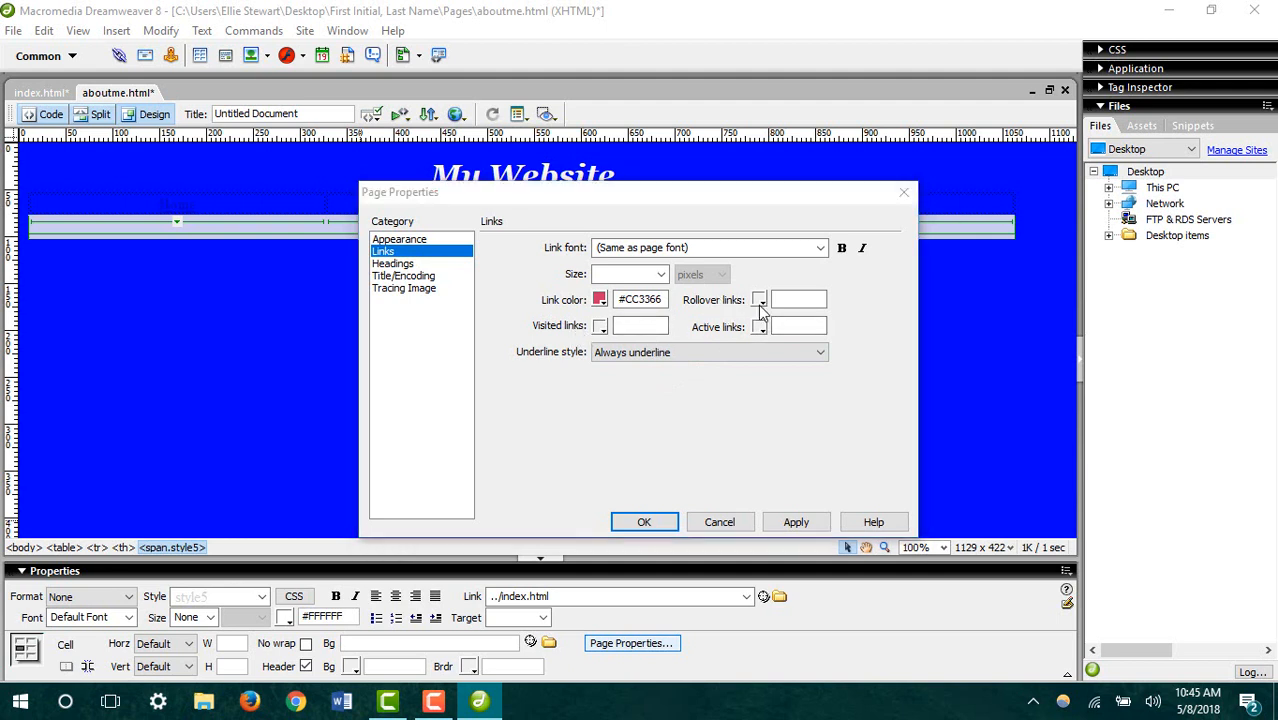
click(897, 389)
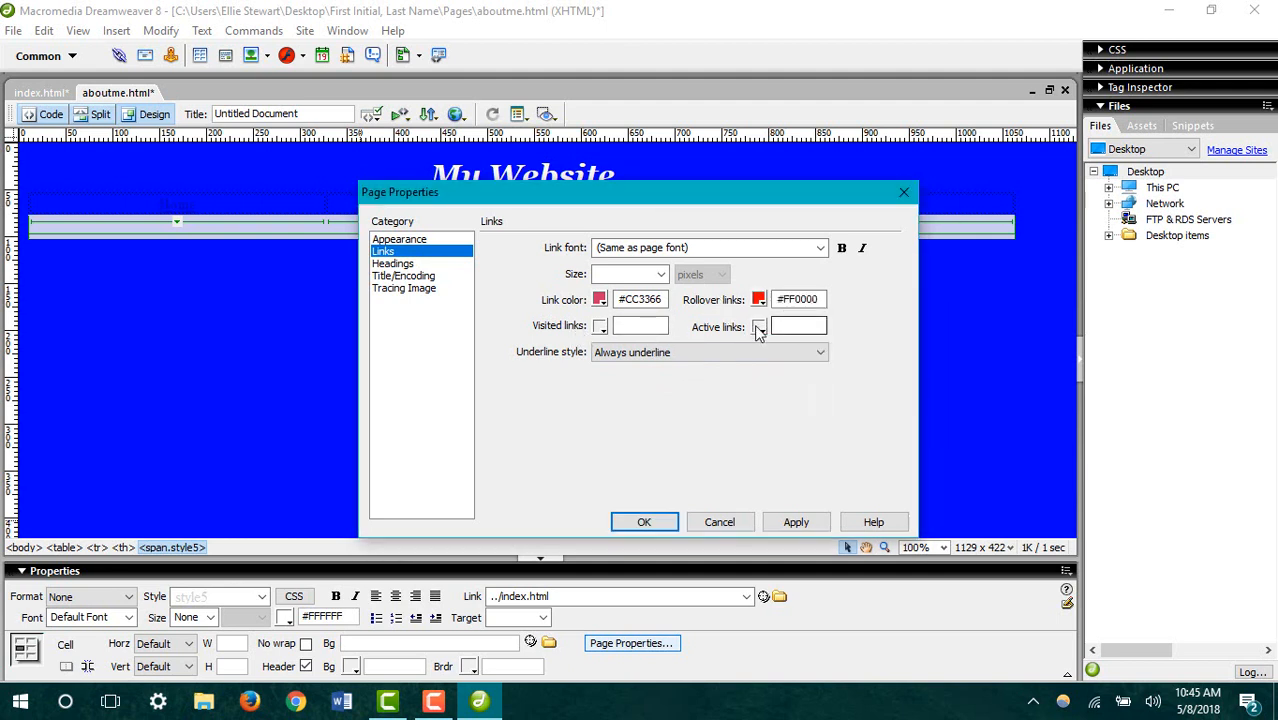
- Set the page's active link color to #FF99CC and its visited link color to #00FF00
click(759, 328)
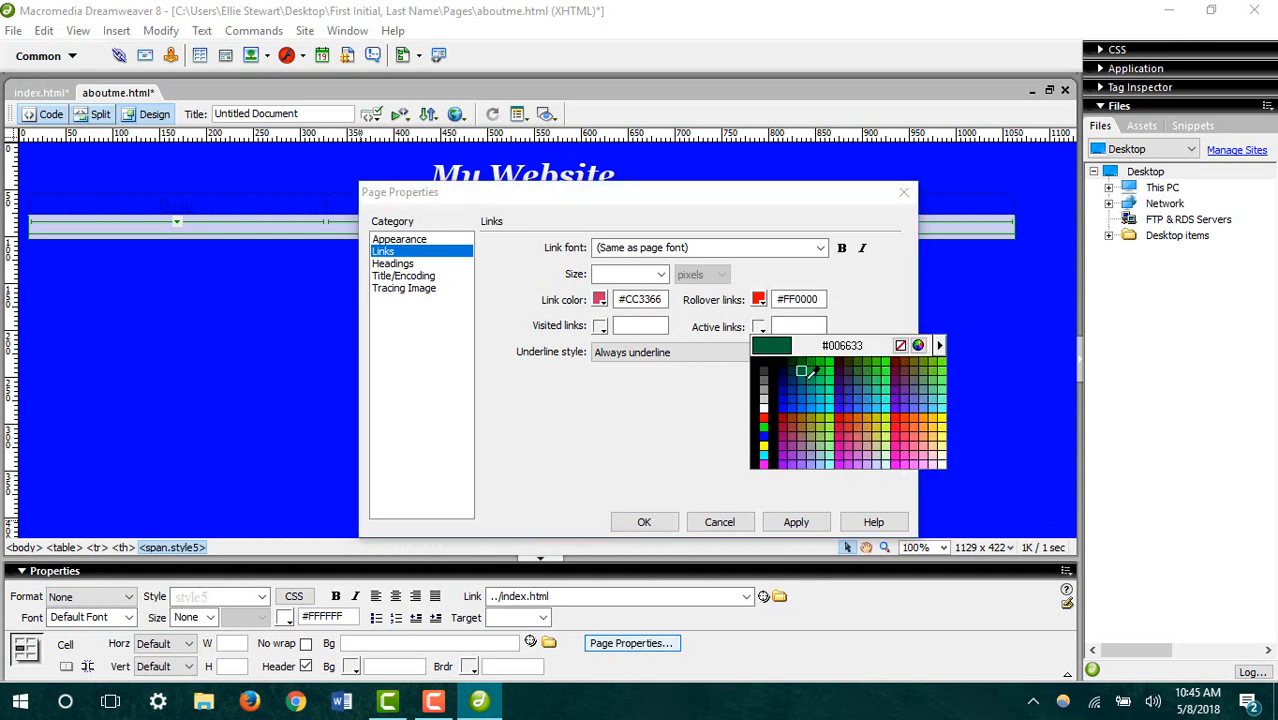
click(921, 450)
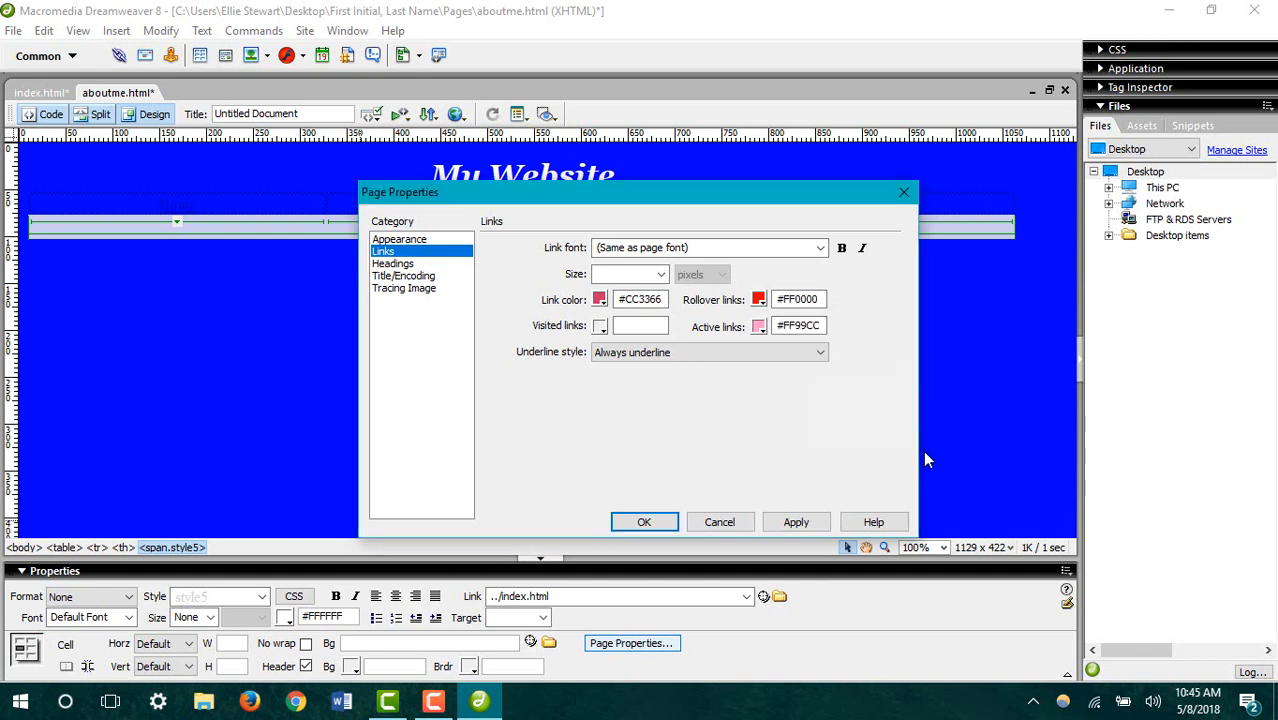
click(601, 328)
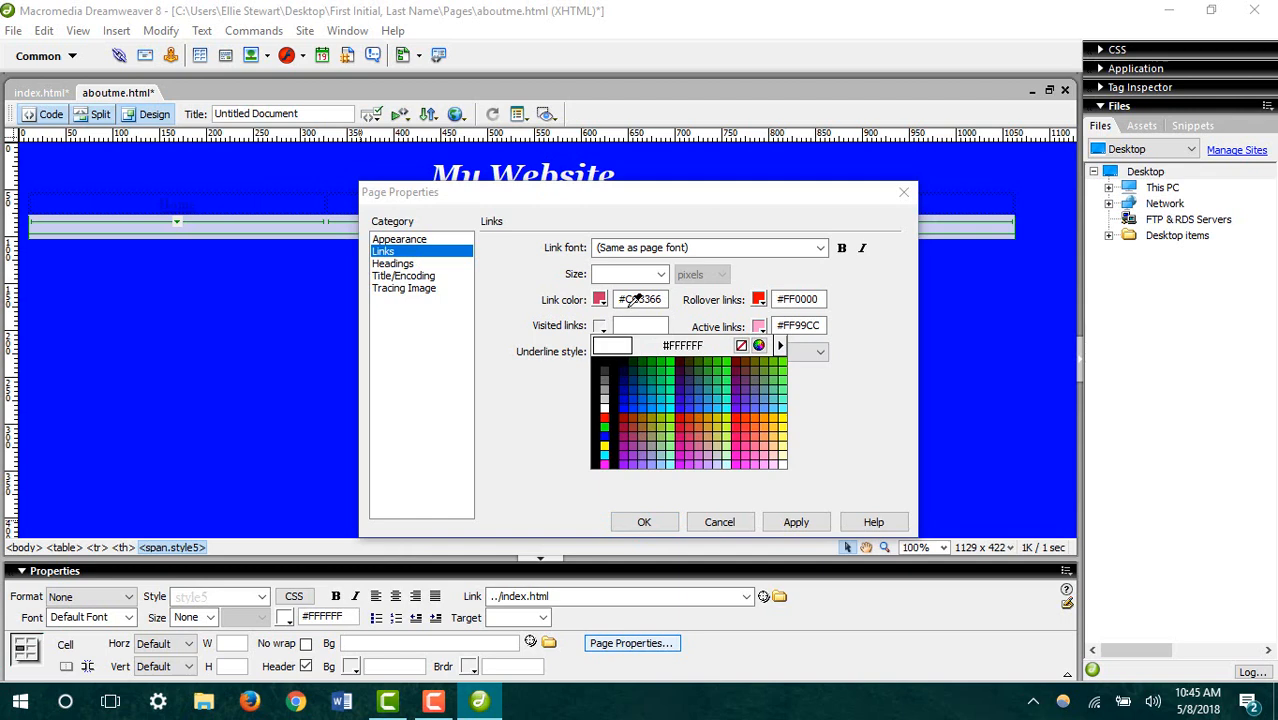
click(671, 372)
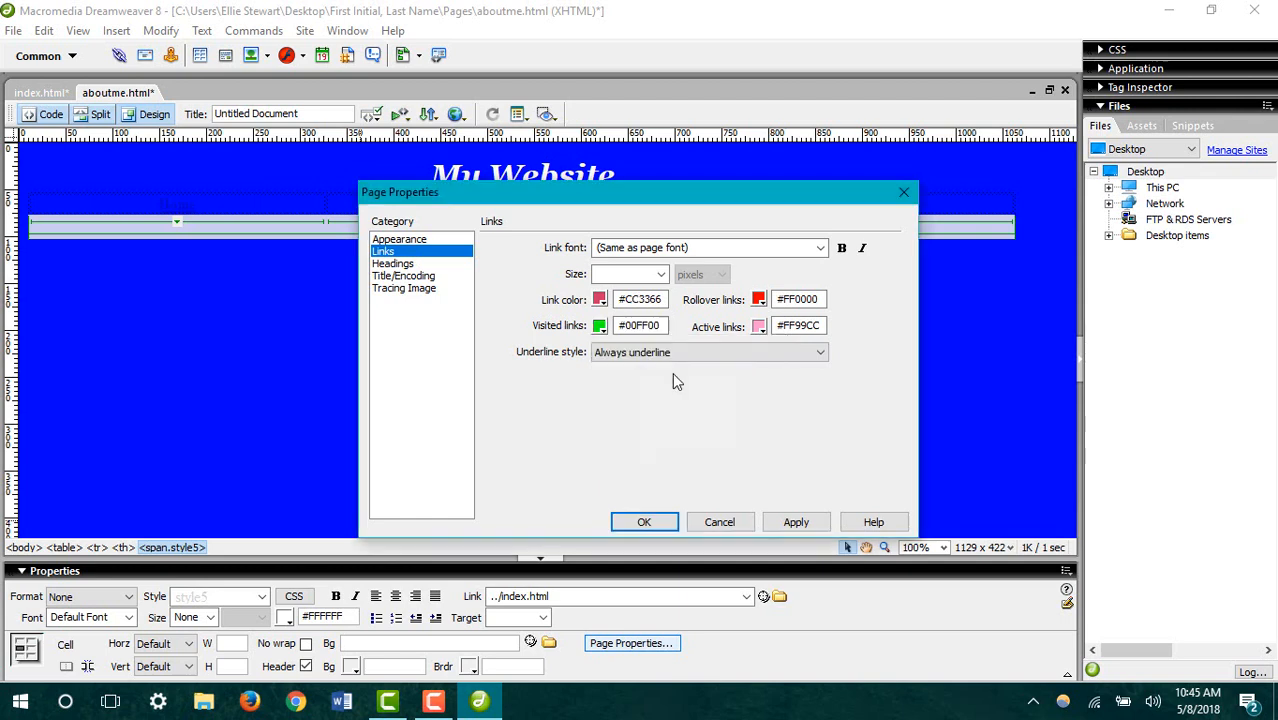